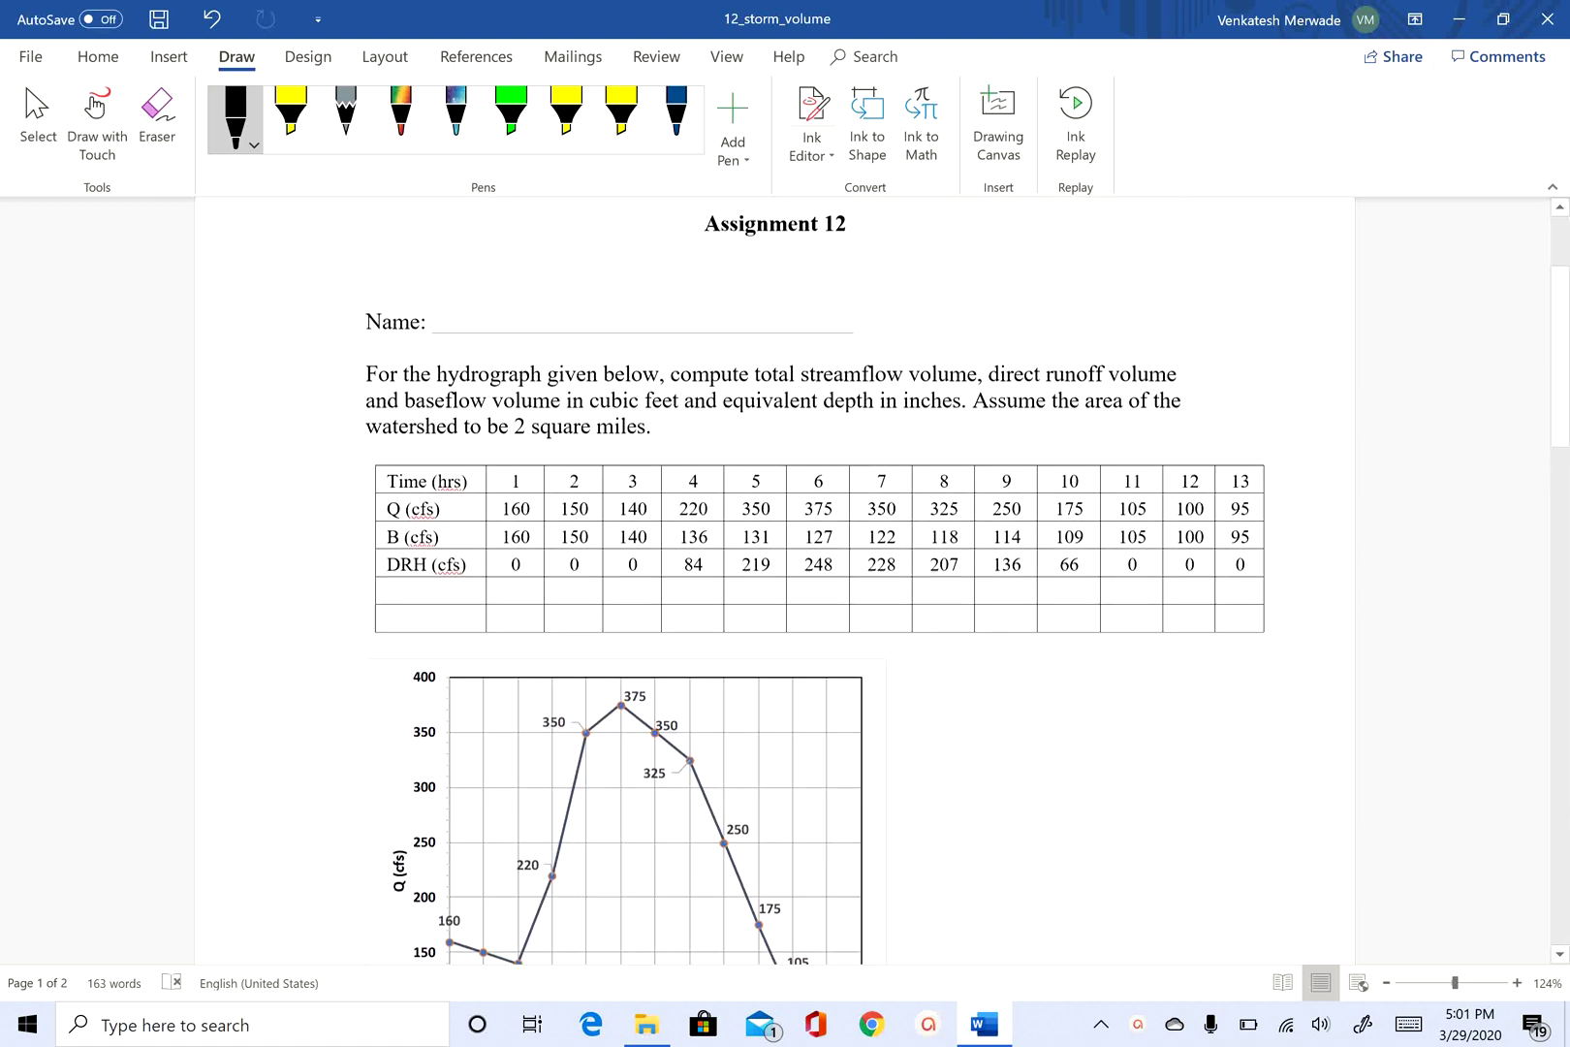
Draw an ink arrow pointing at the B (cfs) row of the table
scroll(776, 581, down, 1)
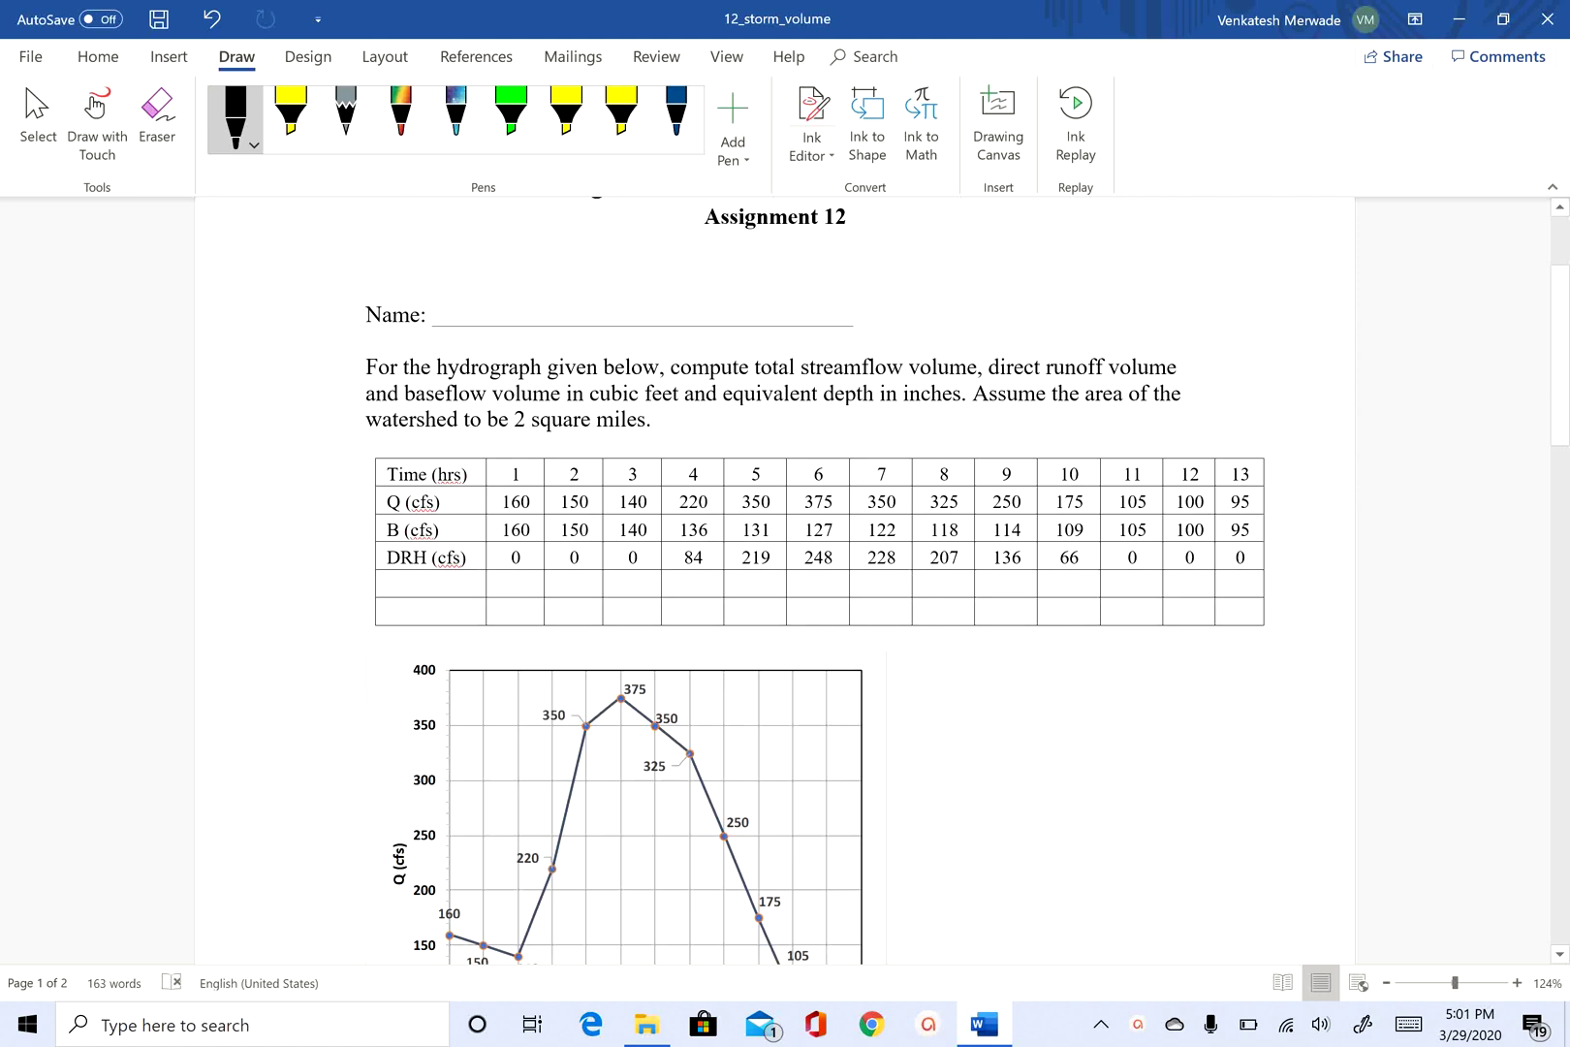
scroll(775, 581, down, 2)
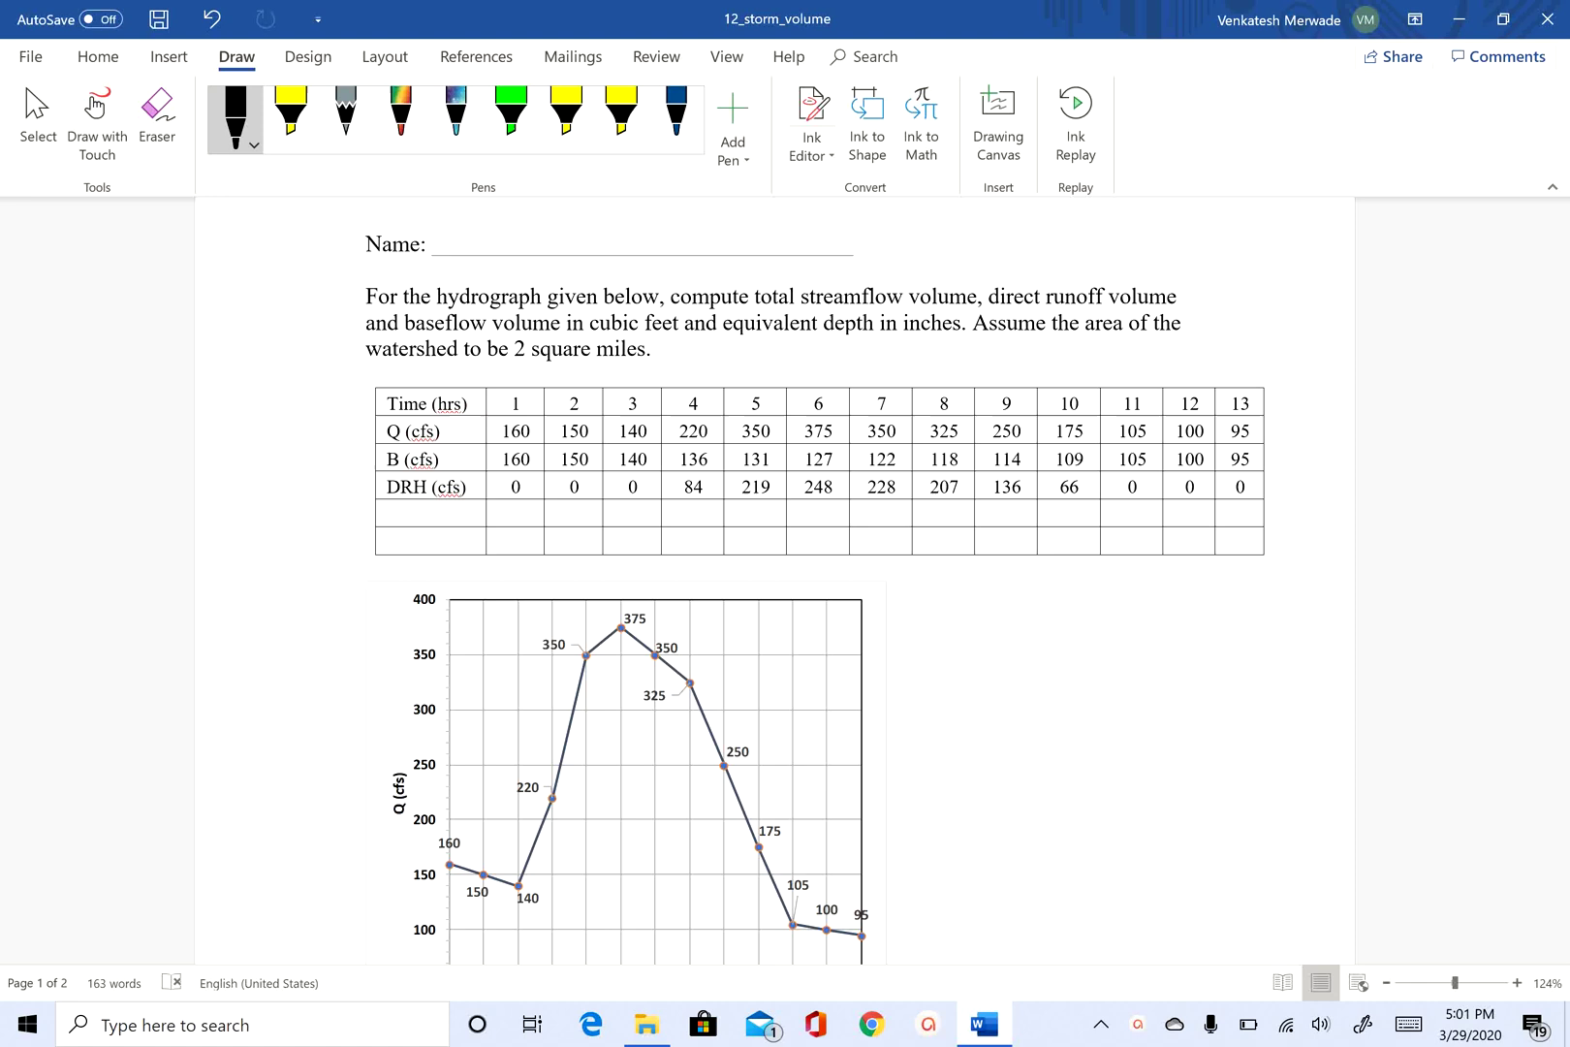
scroll(776, 581, down, 2)
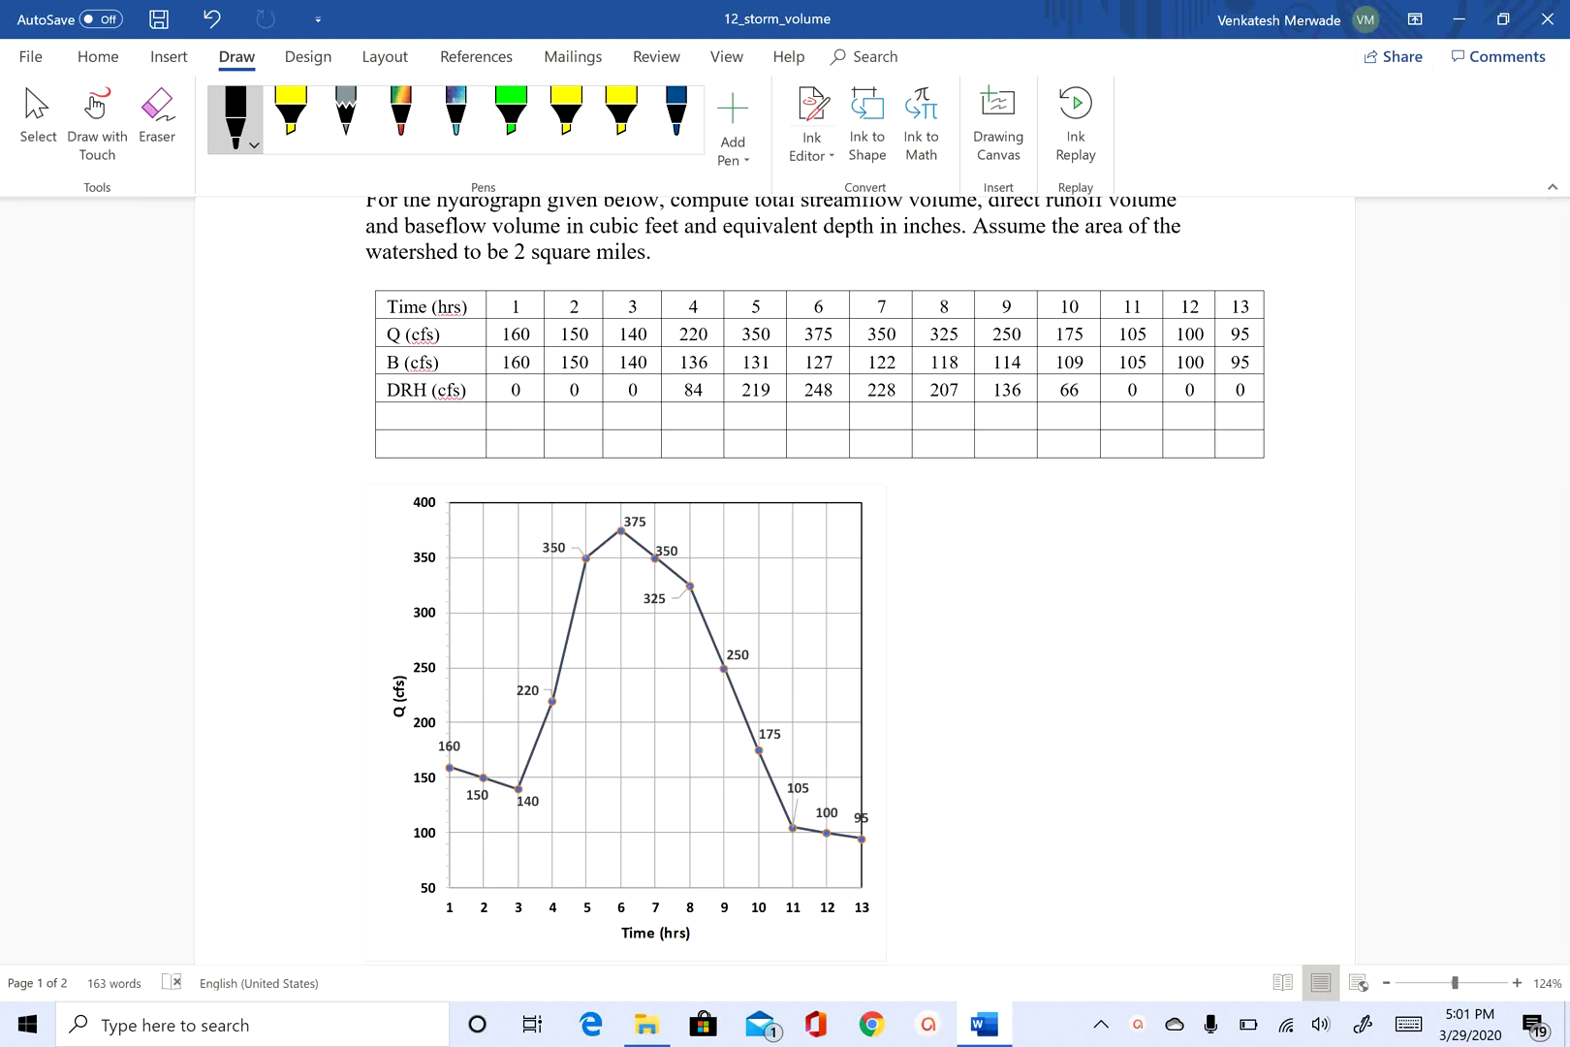
mouse_move(1308, 360)
mouse_down()
mouse_move(1275, 365)
mouse_move(1289, 372)
mouse_up()
Draw the baseflow line across the hydrograph from the hour-3 point to the hour-11 point
drag(519, 789, 788, 829)
drag(520, 790, 785, 829)
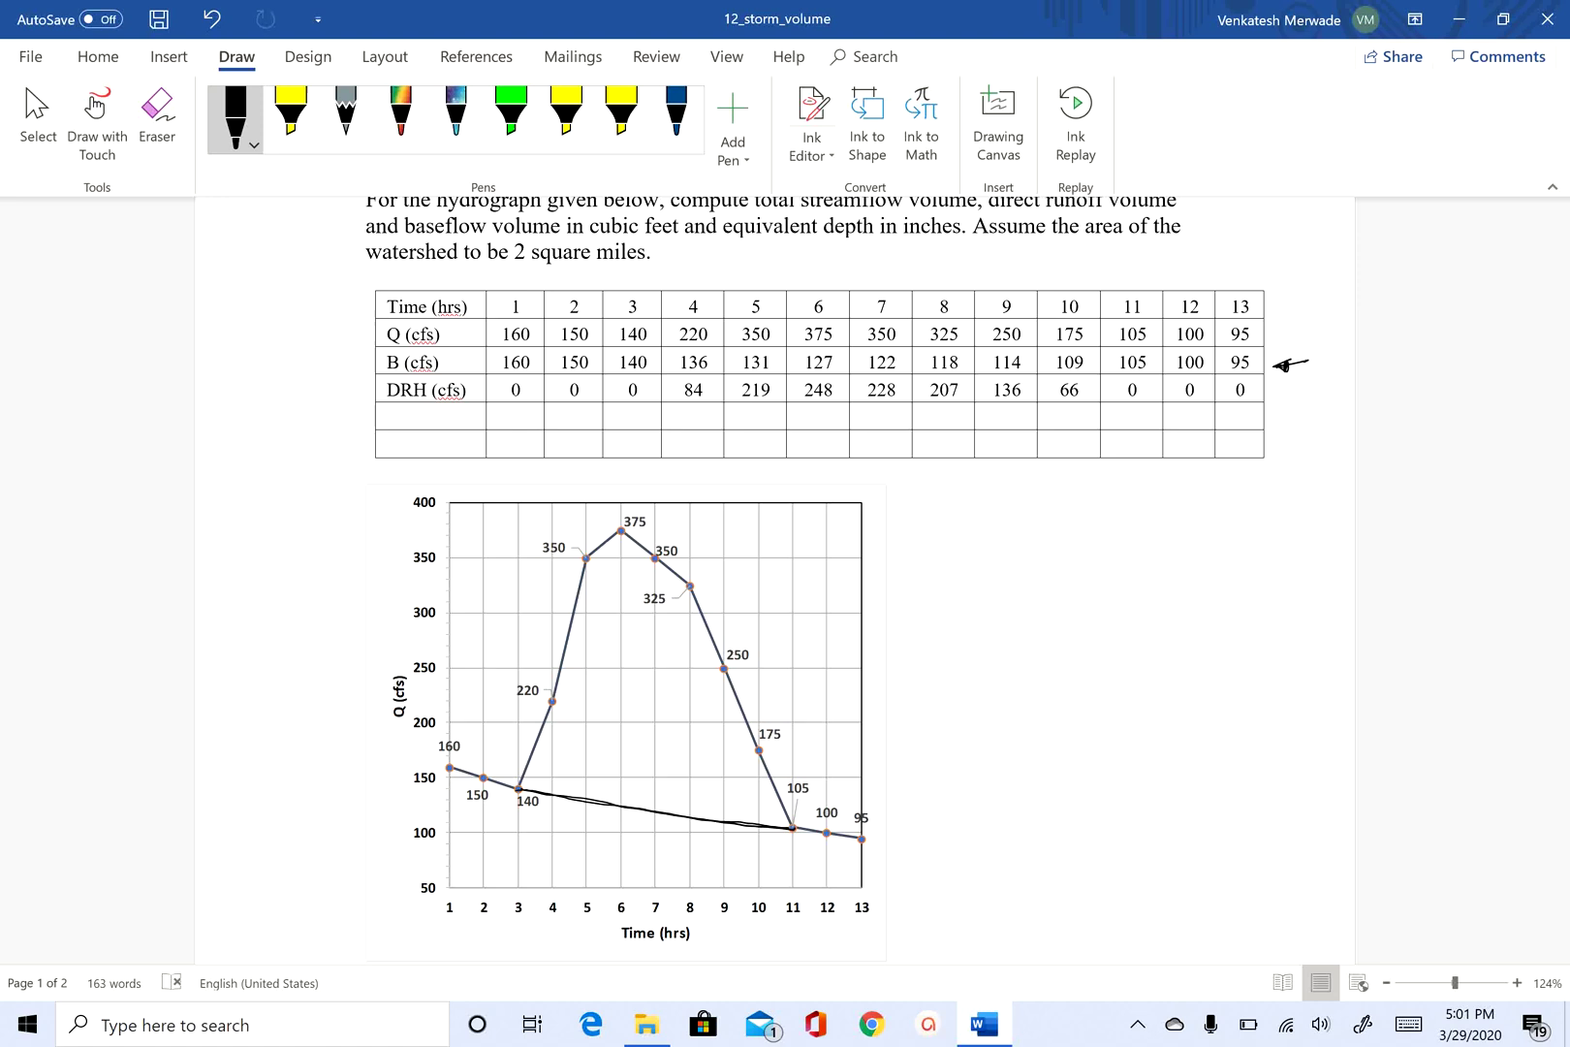
scroll(775, 572, down, 1)
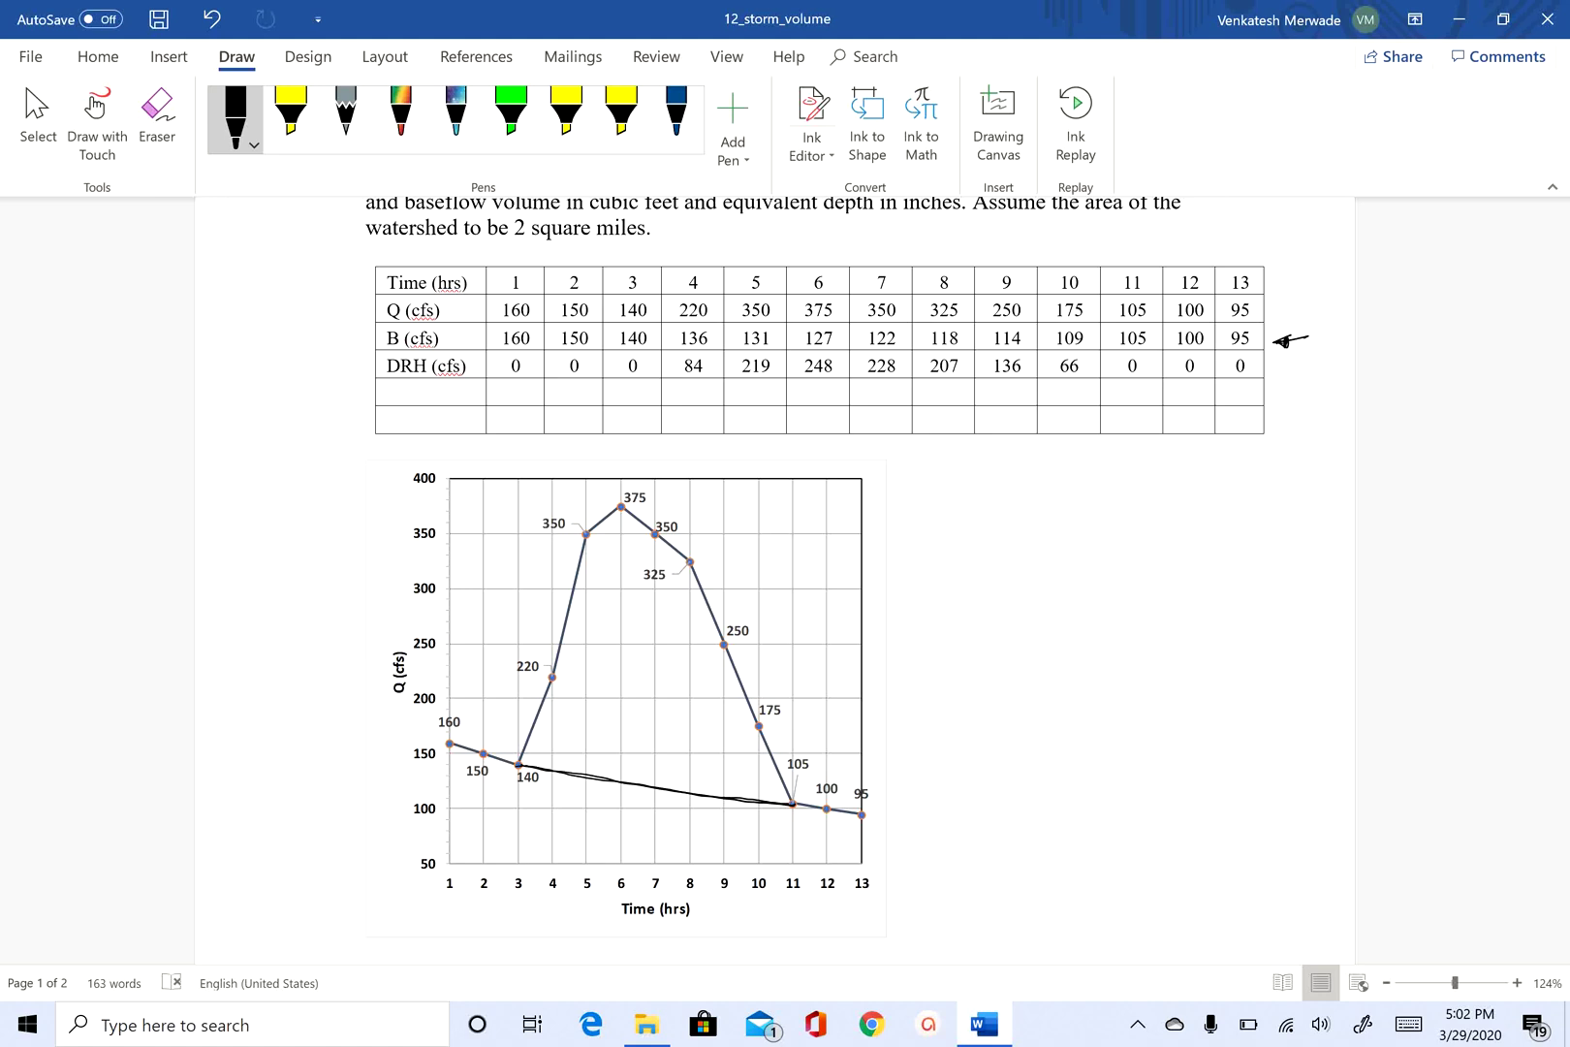
Switch the pen to red and draw verticals from hours 1 through 4 down to the time axis
drag(449, 745, 453, 871)
drag(482, 754, 484, 868)
click(258, 131)
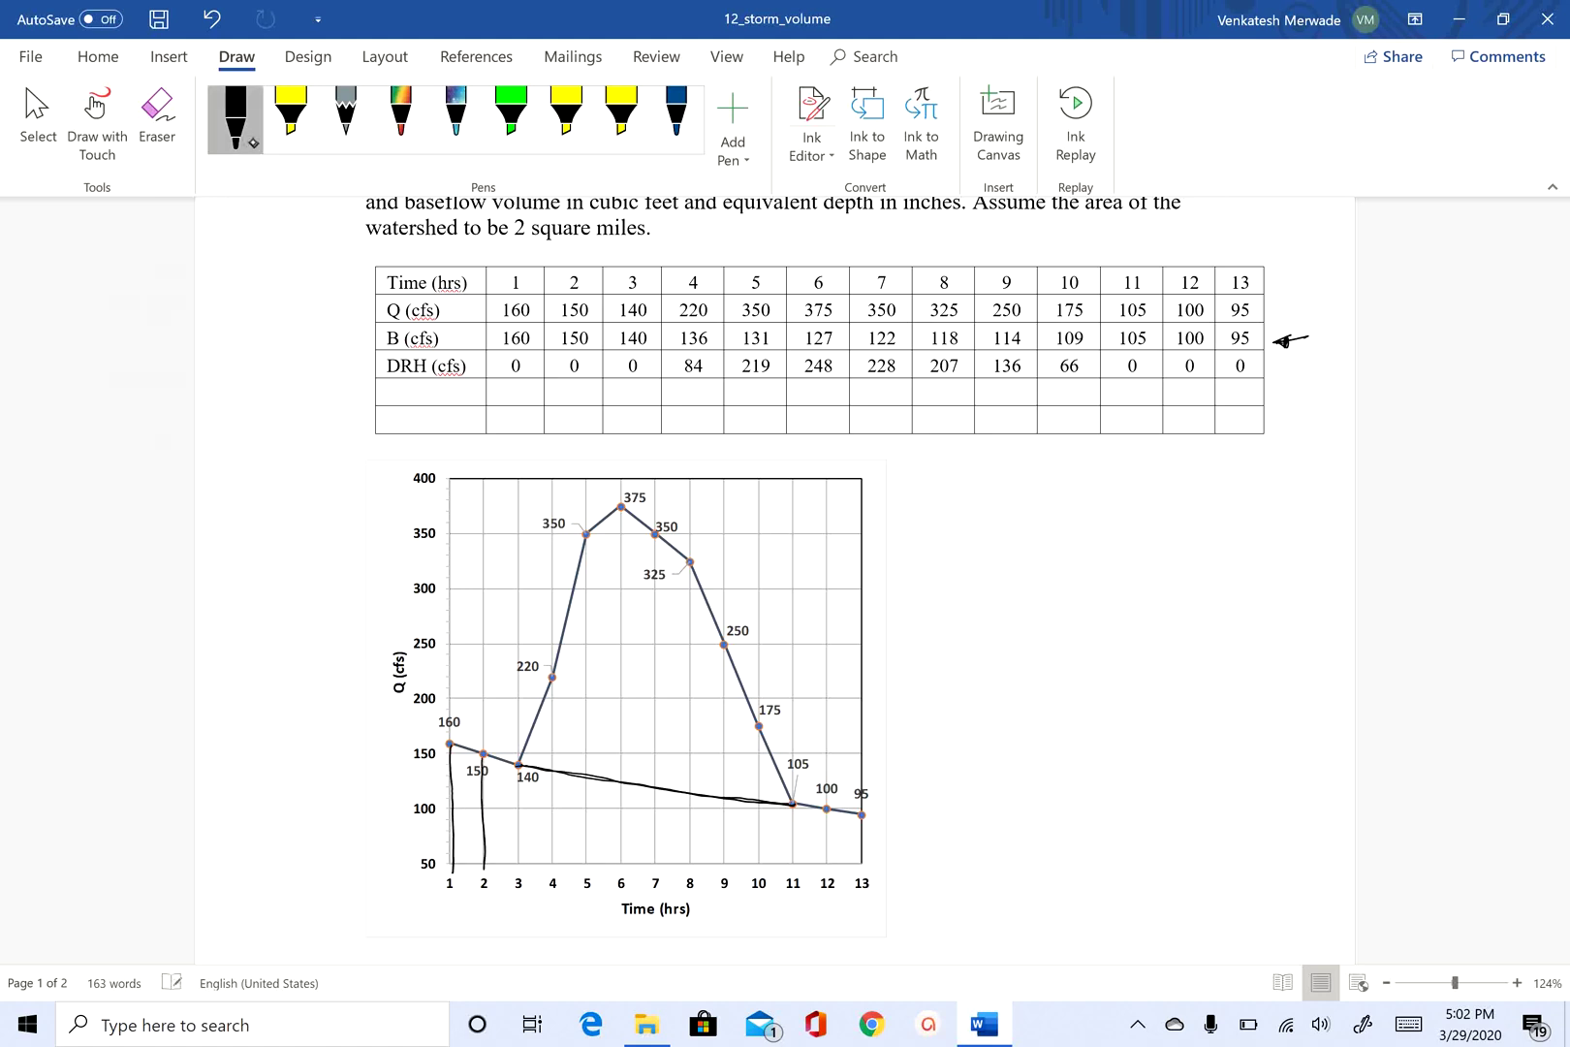
click(243, 311)
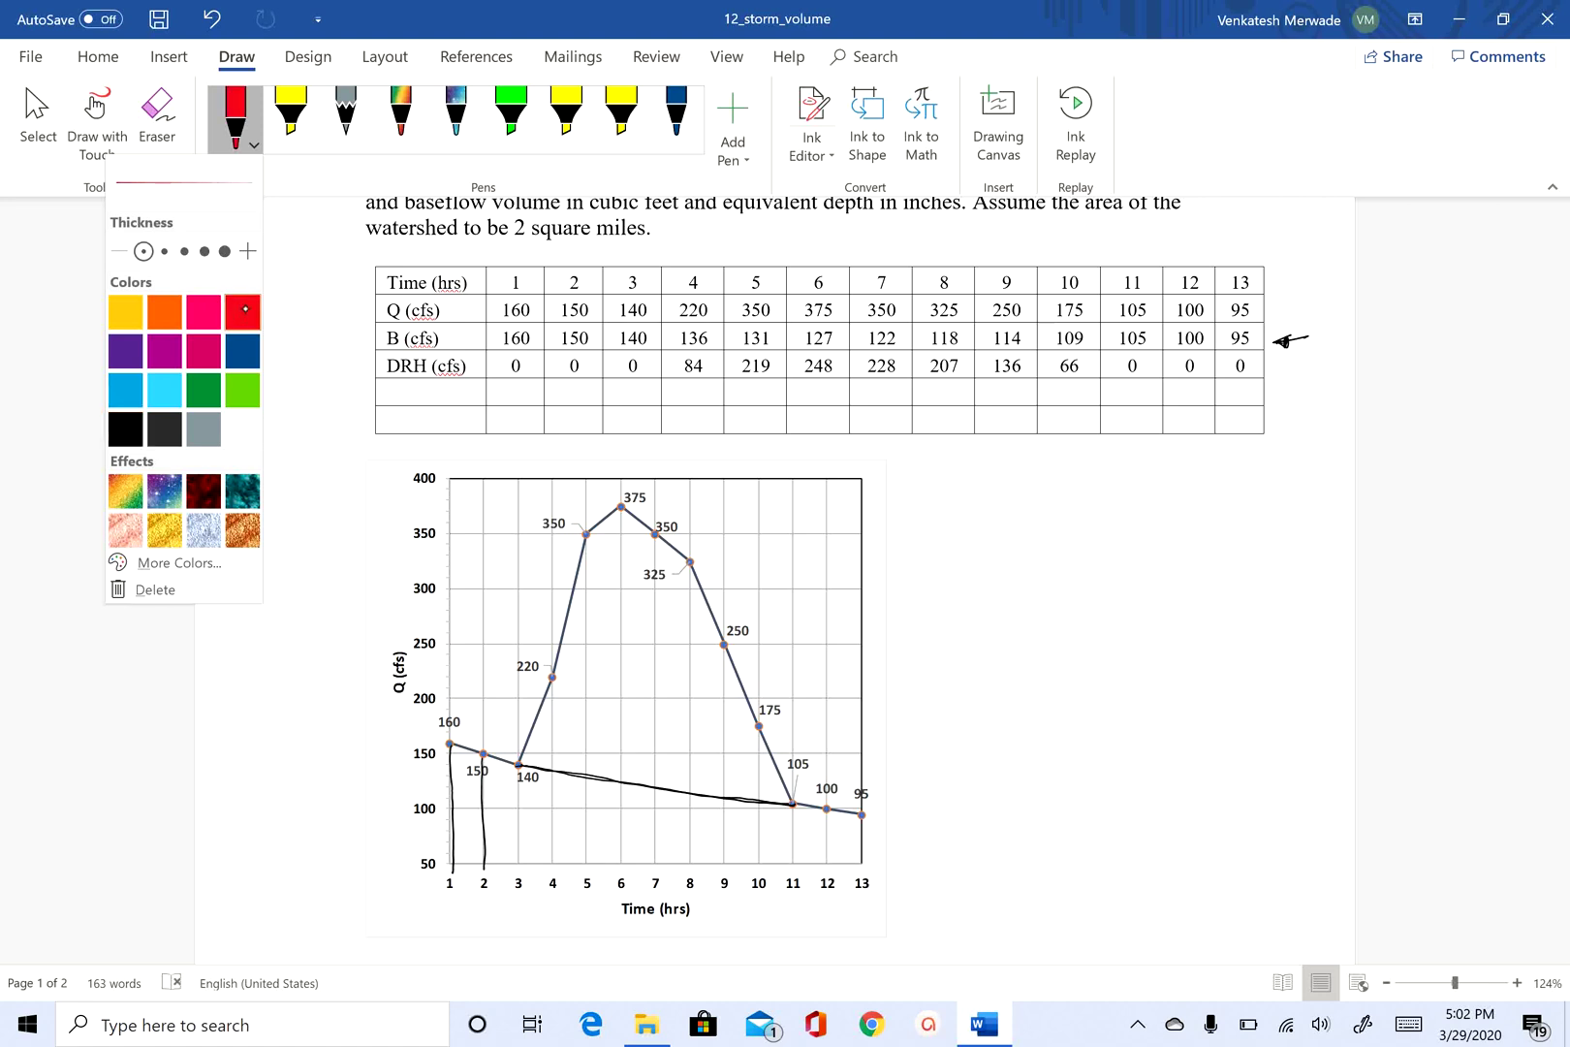
drag(449, 745, 451, 851)
drag(483, 754, 481, 869)
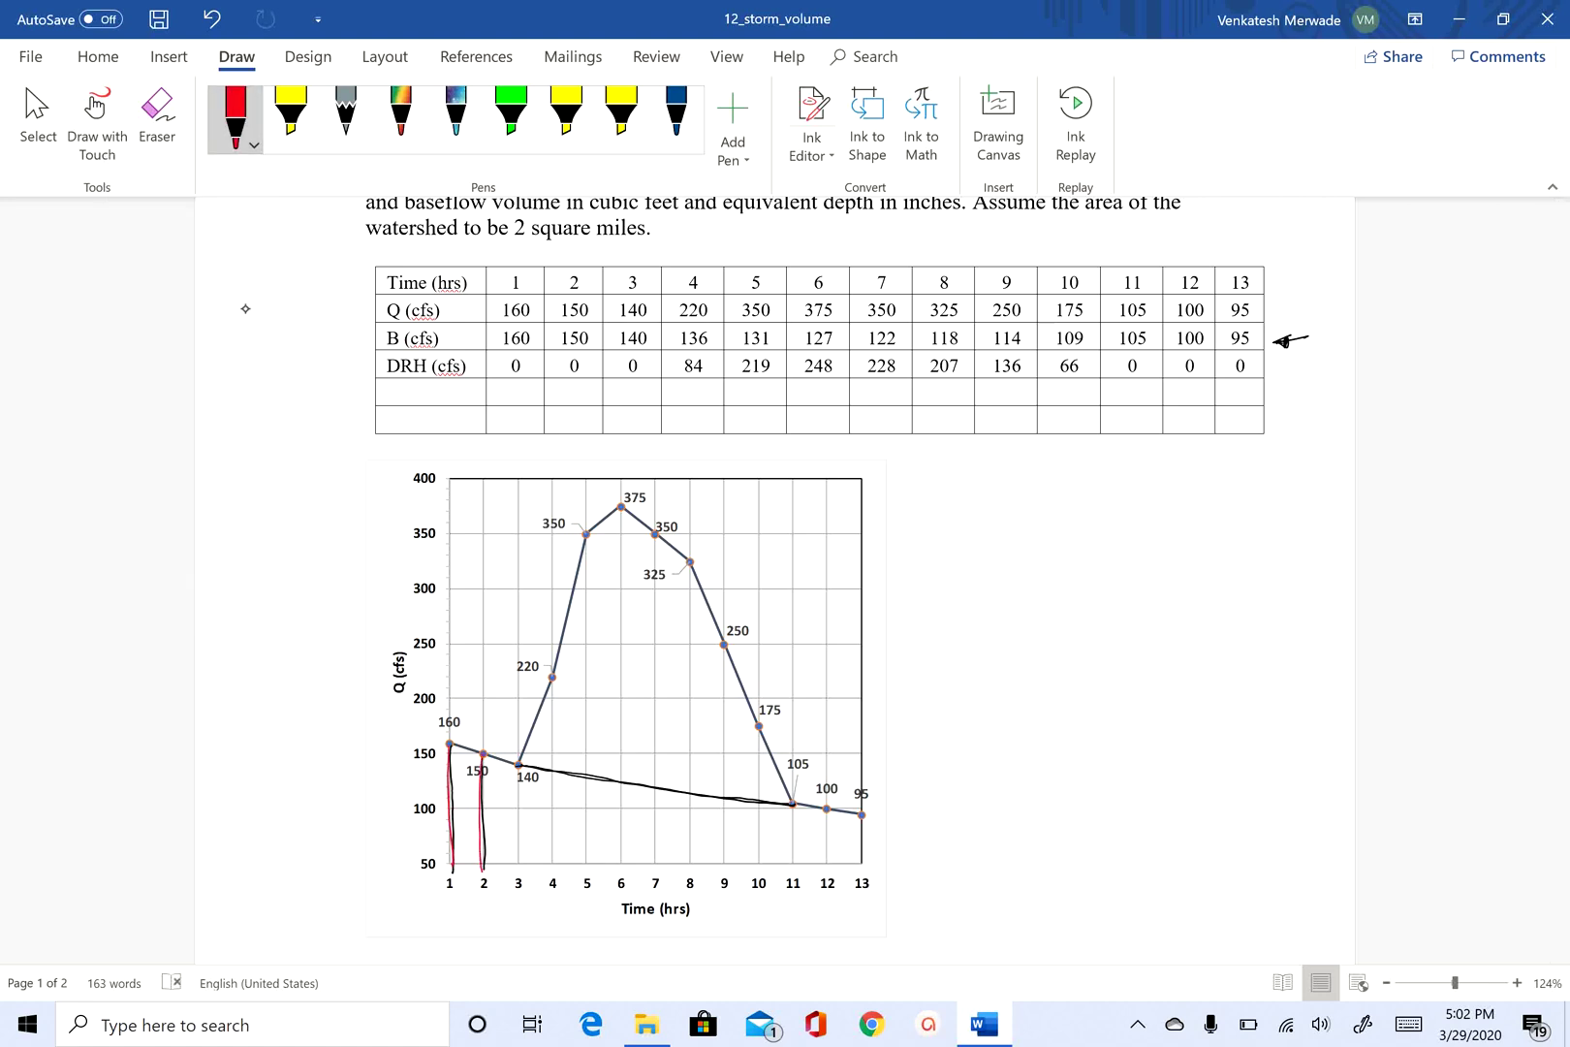
drag(518, 765, 521, 870)
drag(552, 678, 551, 863)
Draw red verticals for hours 5 through 12, including the 375 peak, then set the pen back to black
drag(586, 536, 587, 870)
drag(621, 508, 619, 868)
drag(655, 535, 655, 873)
drag(689, 563, 688, 868)
drag(723, 644, 723, 864)
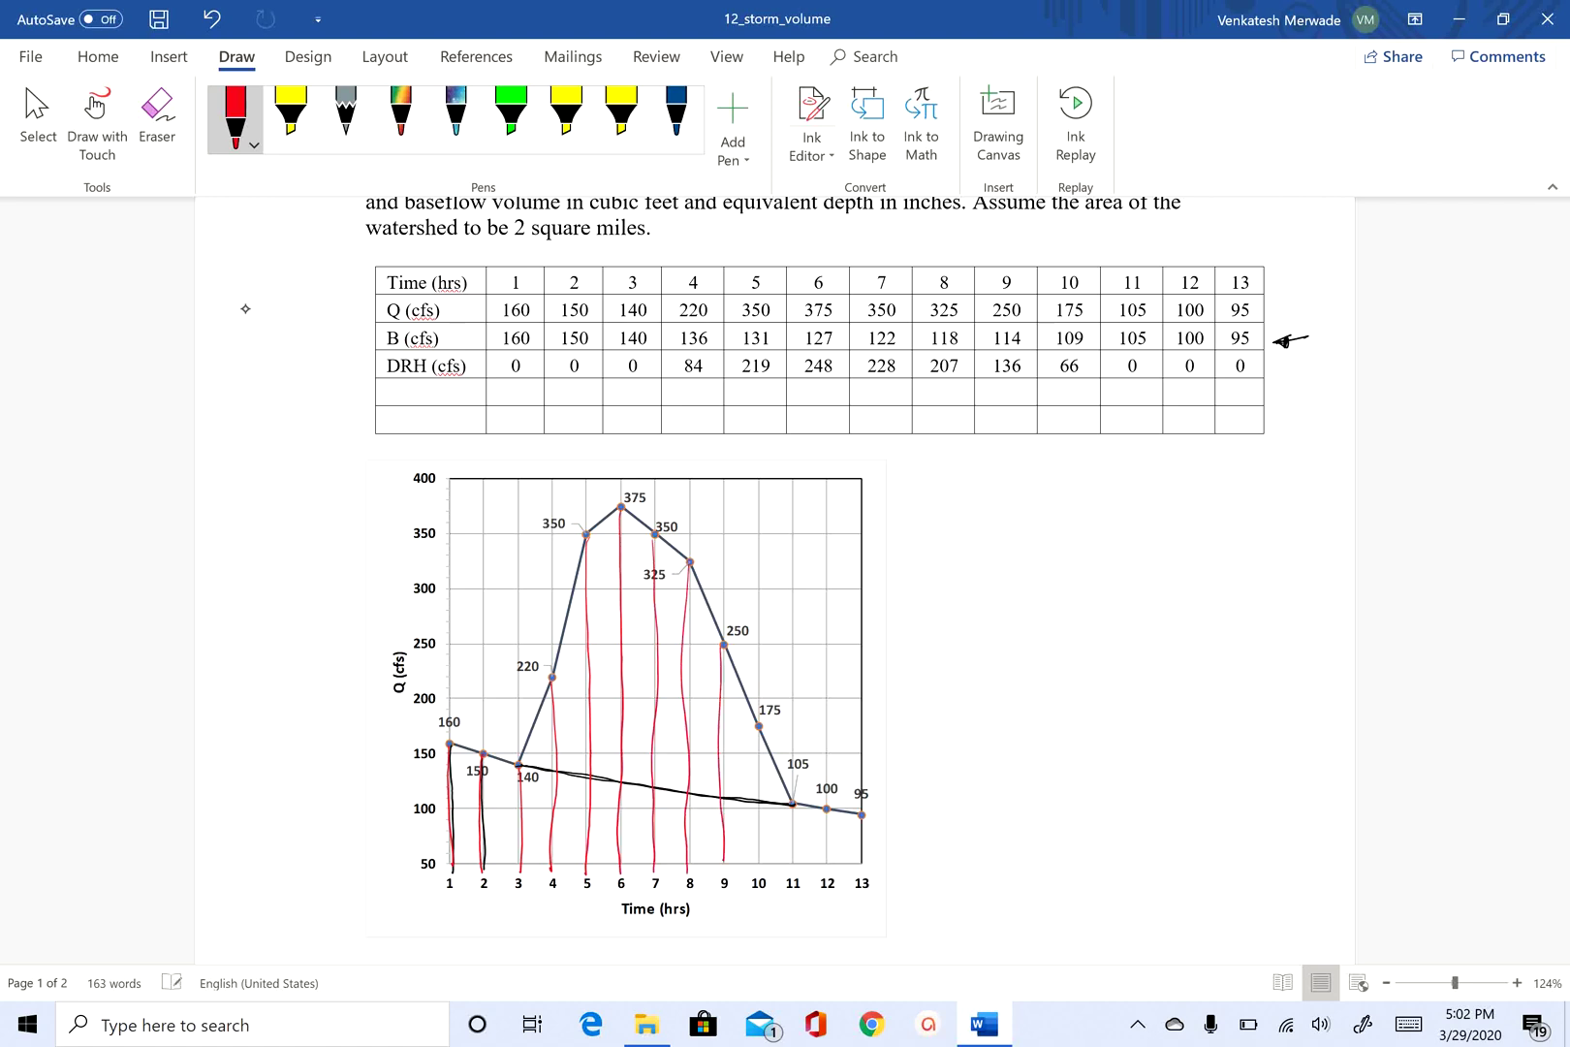
mouse_move(758, 726)
mouse_down()
mouse_move(756, 859)
mouse_move(793, 872)
mouse_up()
drag(827, 810, 830, 877)
click(235, 121)
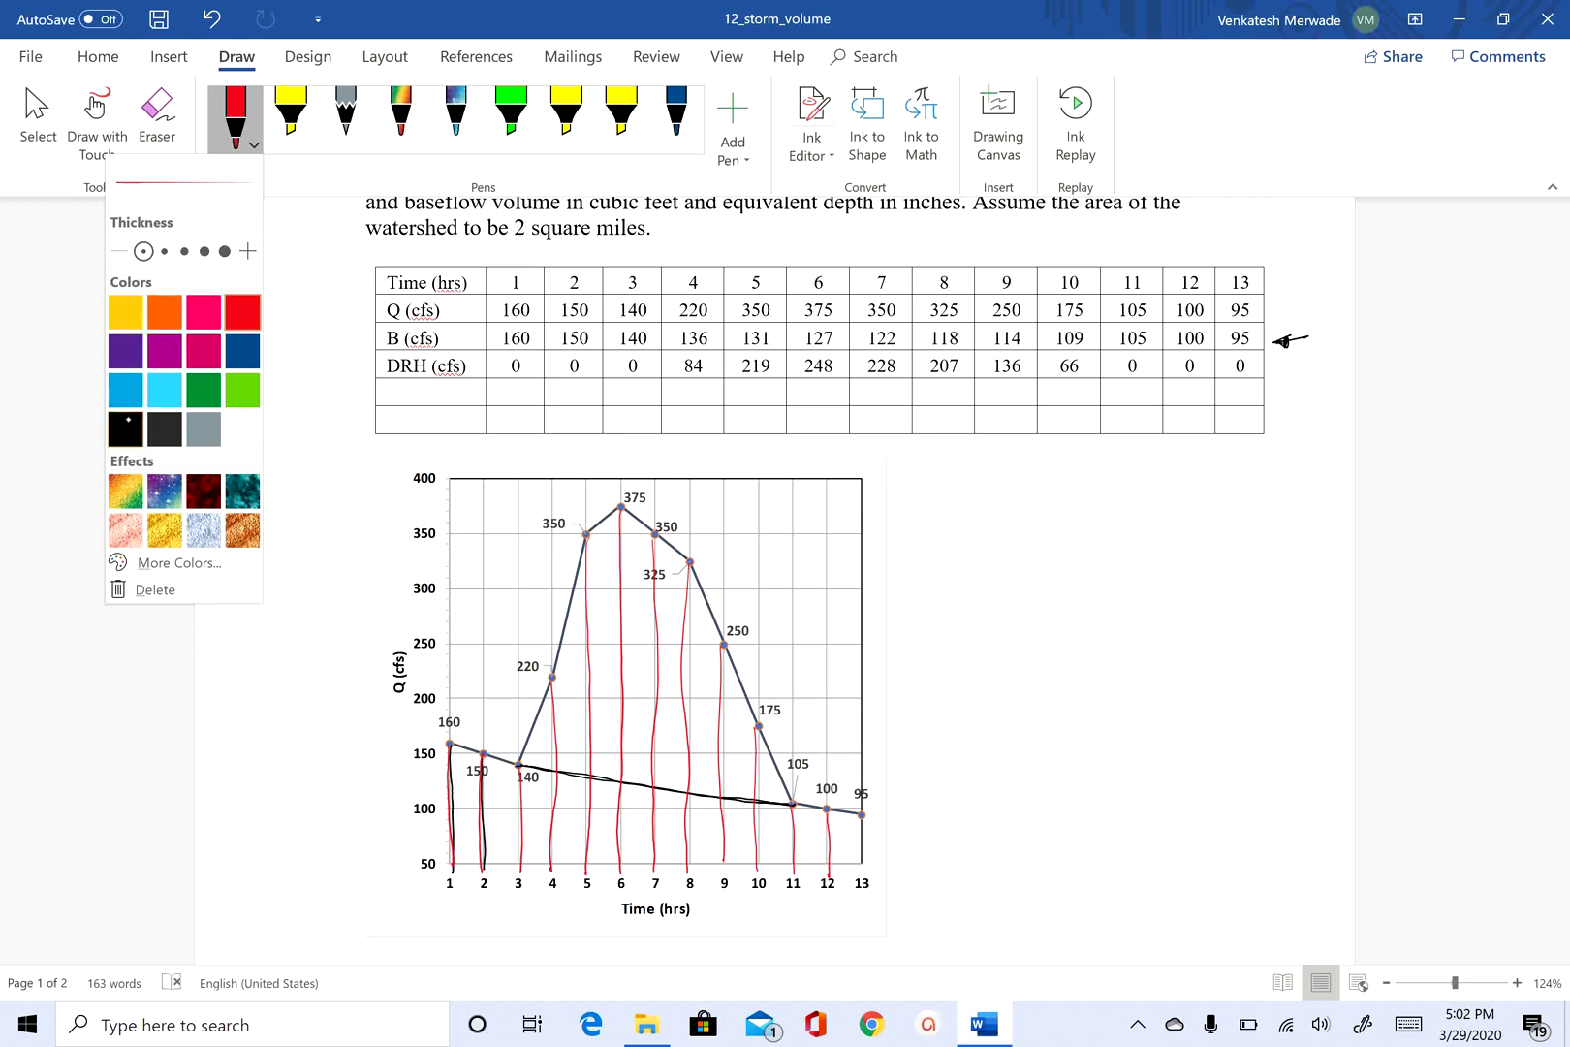
click(125, 429)
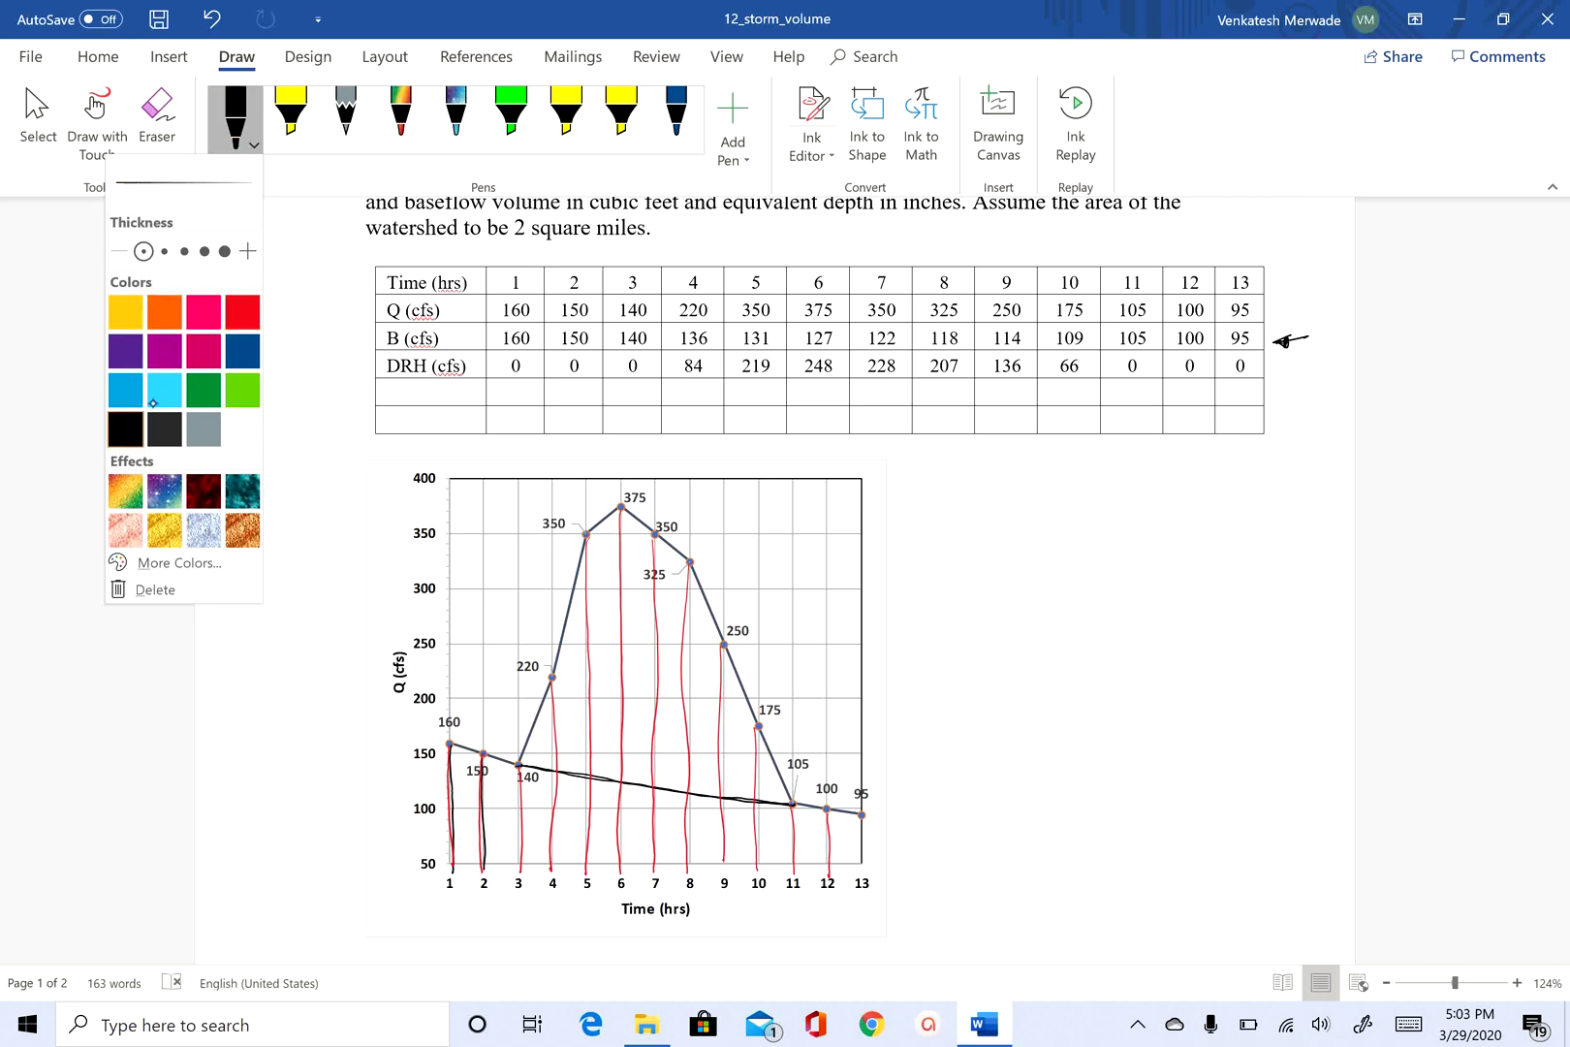
Hatch the strip under the hydrograph between hours 1 and 2
key(Escape)
mouse_move(451, 771)
mouse_down()
mouse_move(481, 752)
mouse_move(474, 778)
mouse_up()
mouse_move(456, 812)
mouse_down()
mouse_move(474, 798)
mouse_move(476, 849)
mouse_up()
drag(460, 866, 479, 855)
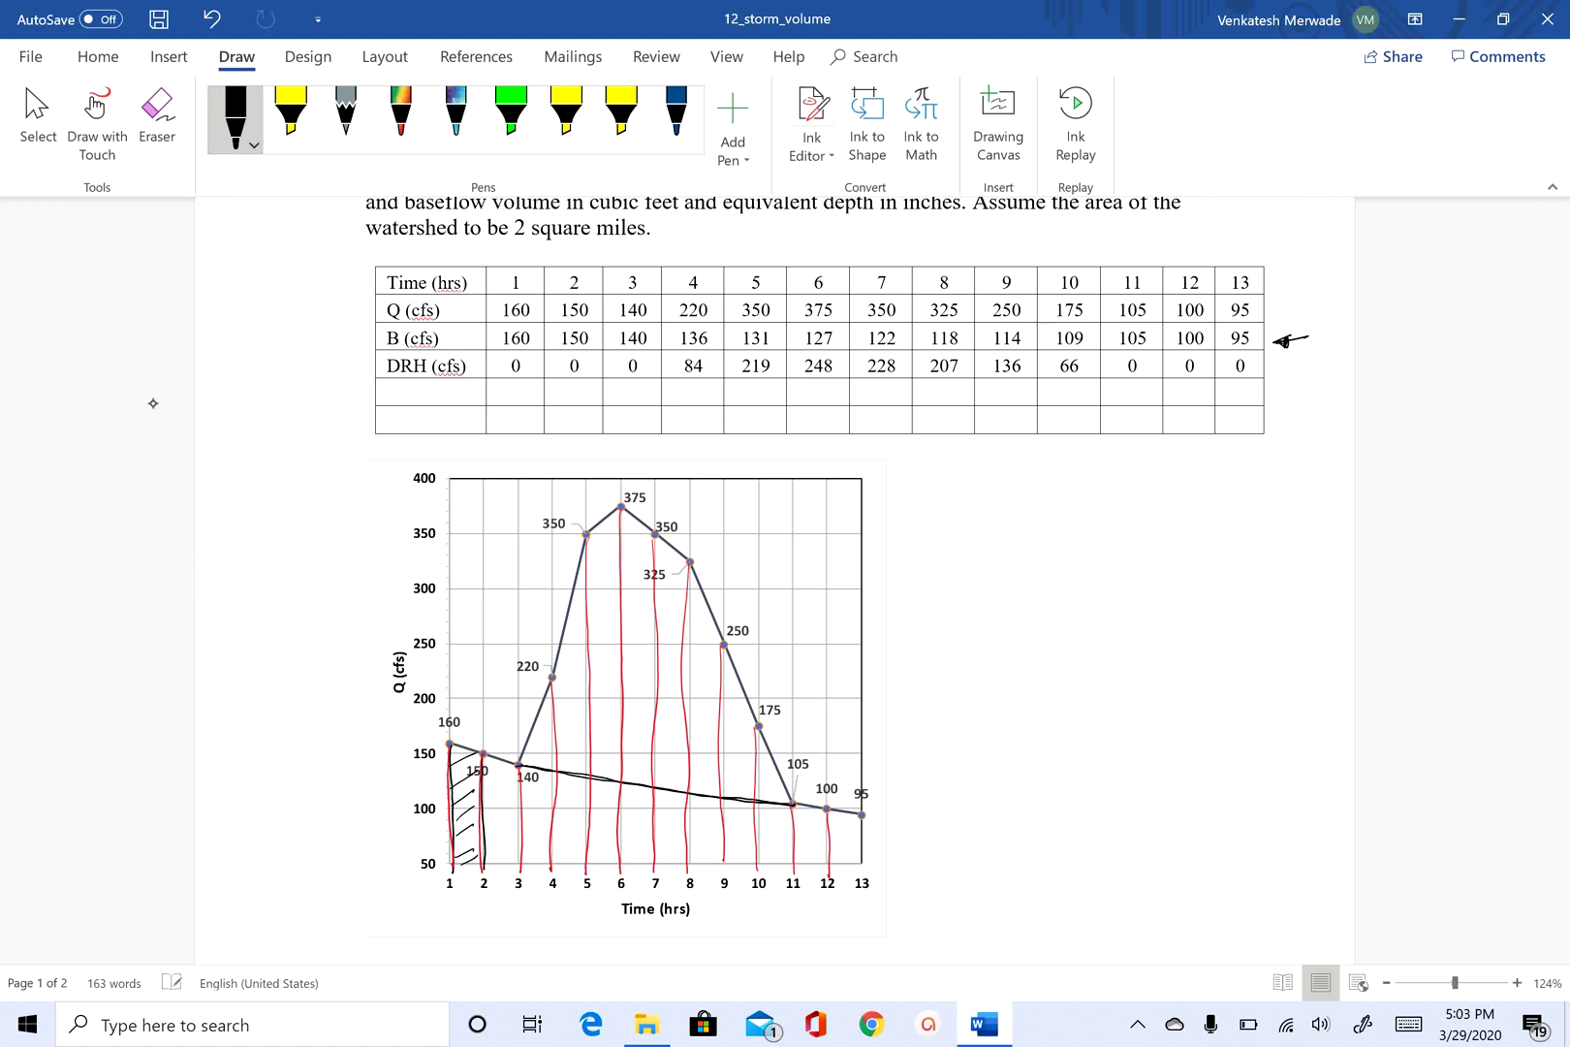
Write the strip volume formula (160+150)/2 × Δt (60x60) beside the chart
mouse_move(966, 477)
mouse_down()
mouse_move(961, 499)
mouse_move(1041, 486)
mouse_up()
mouse_move(1035, 479)
mouse_down()
mouse_move(1034, 495)
mouse_move(1080, 482)
mouse_up()
drag(1088, 469, 1090, 494)
mouse_move(971, 518)
mouse_down()
mouse_move(1083, 508)
mouse_move(1044, 548)
mouse_move(1109, 515)
mouse_up()
drag(1110, 504, 1098, 515)
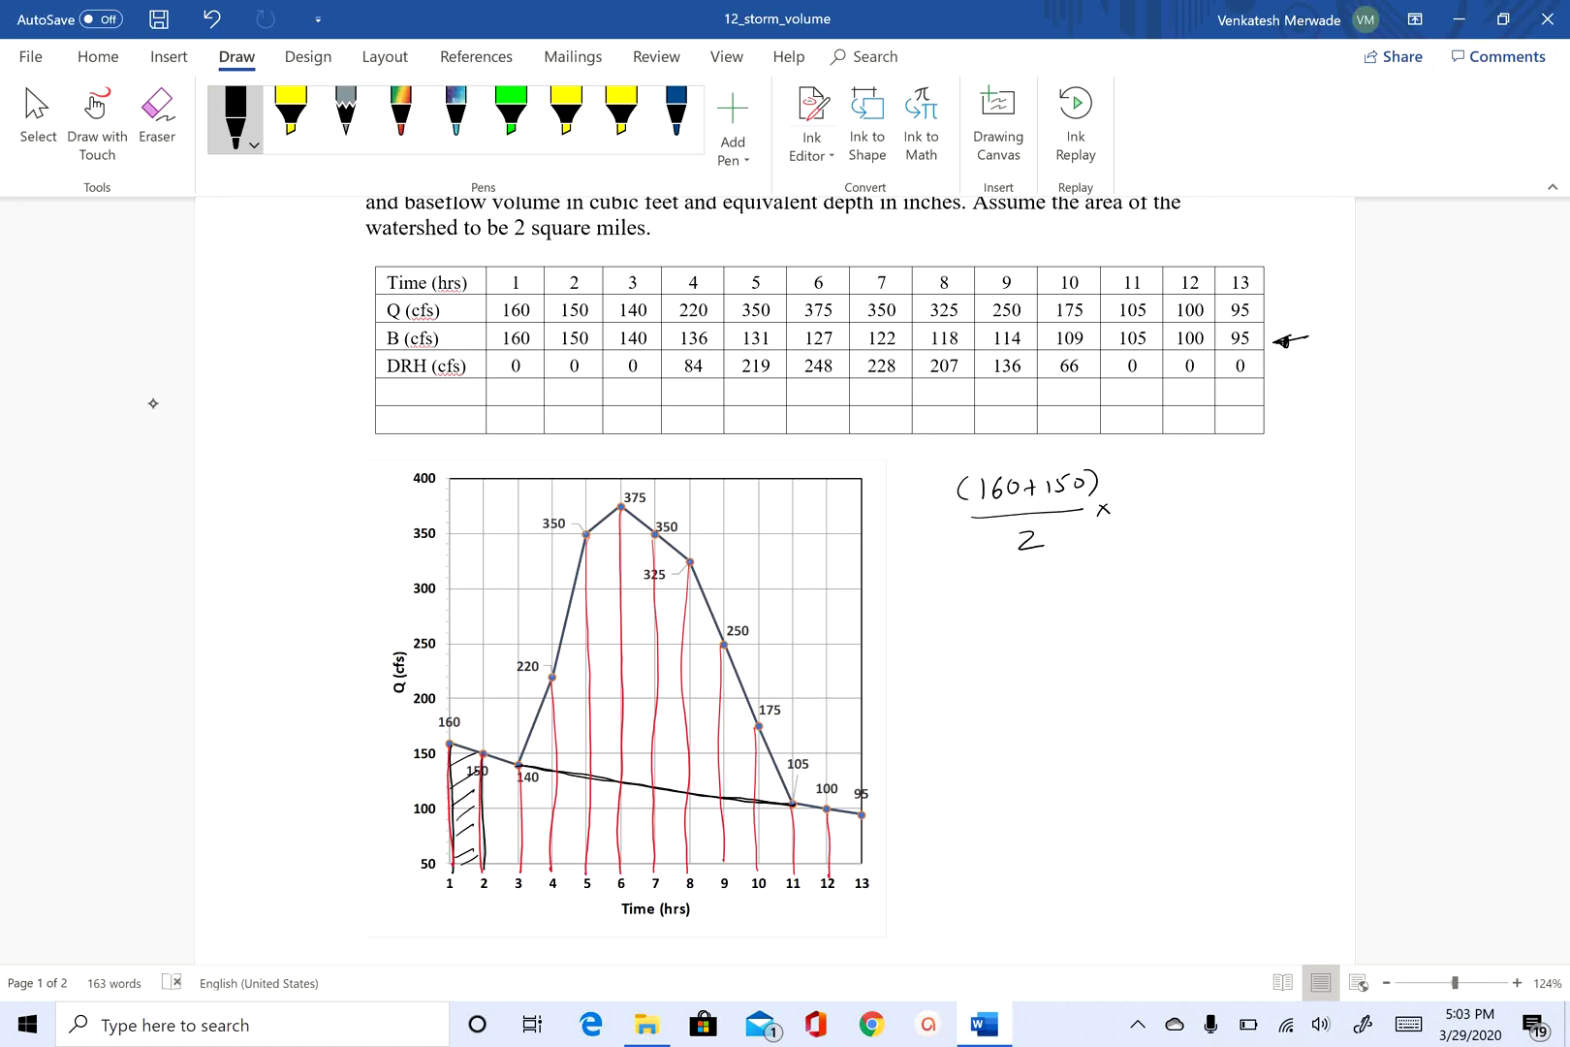
mouse_move(1135, 488)
mouse_down()
mouse_move(1127, 510)
mouse_move(1146, 509)
mouse_up()
drag(1155, 486, 1160, 495)
mouse_move(1198, 485)
mouse_down()
mouse_move(1196, 505)
mouse_move(1212, 496)
mouse_up()
drag(1229, 487, 1243, 499)
mouse_move(1267, 480)
mouse_down()
mouse_move(1259, 492)
mouse_move(1274, 486)
mouse_up()
drag(1289, 473, 1290, 496)
Write the result = 558×10³ ft³ and underline 558
mouse_move(1015, 576)
mouse_down()
mouse_move(1028, 593)
mouse_move(1046, 575)
mouse_move(1089, 591)
mouse_up()
mouse_move(1088, 576)
mouse_down()
mouse_move(1074, 593)
mouse_move(1098, 591)
mouse_up()
drag(1112, 573, 1179, 586)
drag(1168, 574, 1196, 569)
drag(1011, 611, 1109, 603)
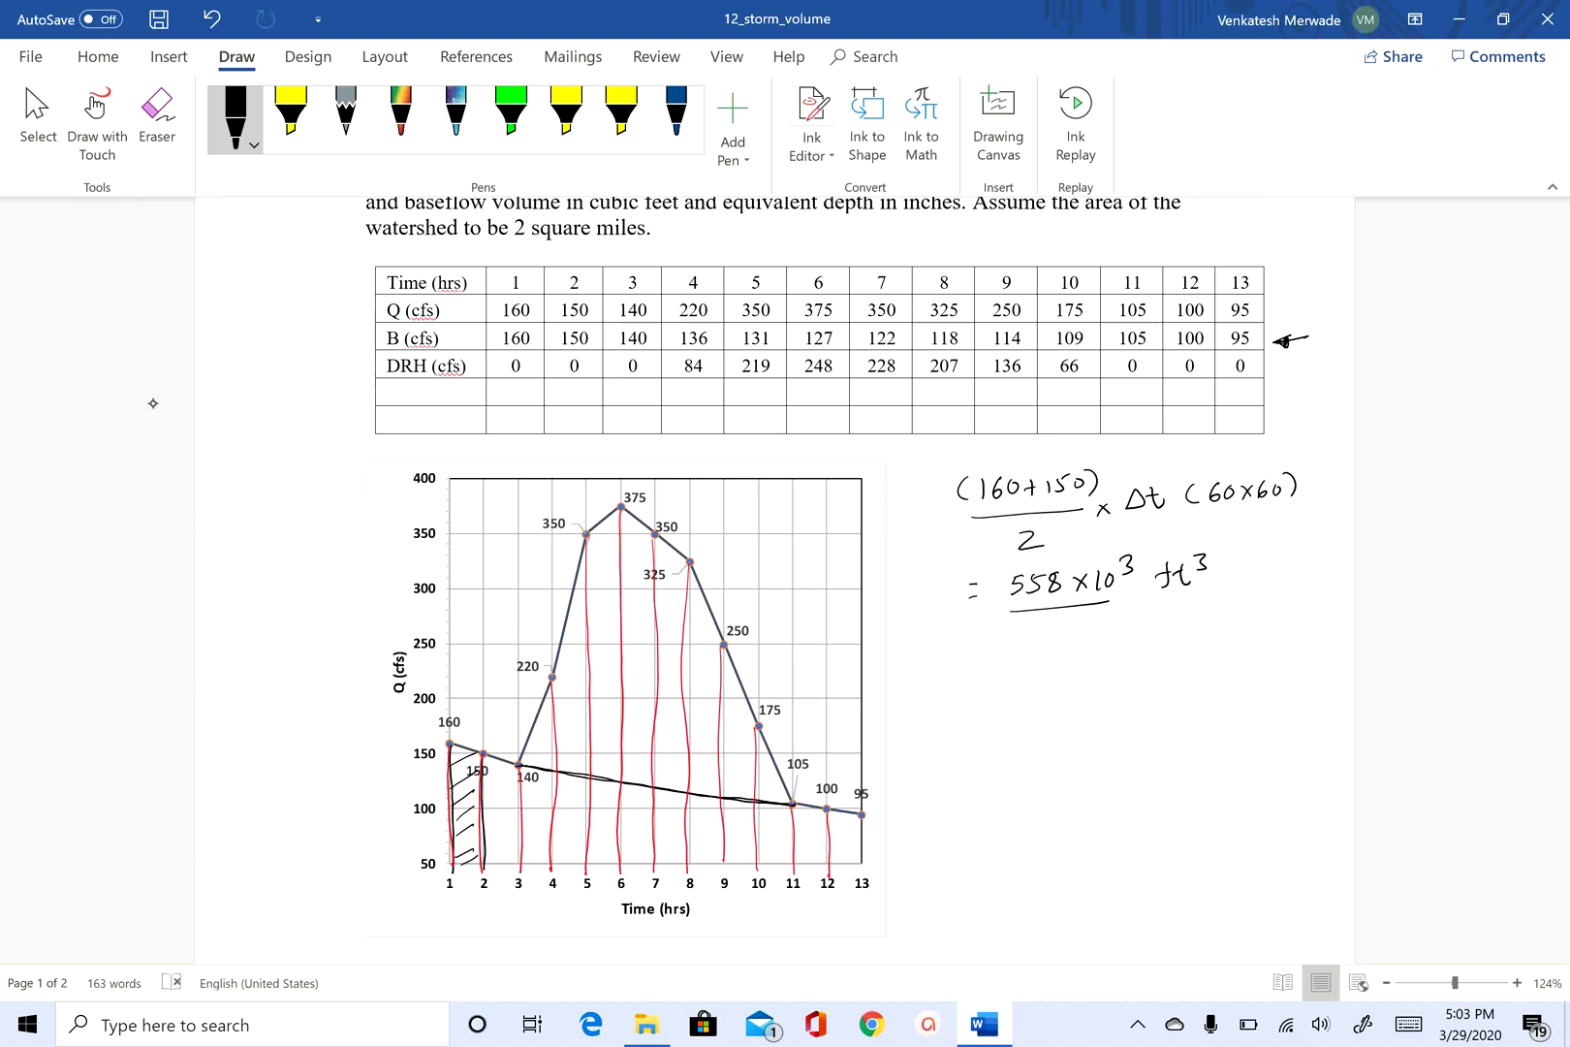
Label the empty table row 'Q vol x10³' and record 558 under hour 2
mouse_move(389, 385)
mouse_down()
mouse_move(384, 408)
mouse_move(424, 391)
mouse_up()
key(ctrl+z)
key(ctrl+z)
key(ctrl+z)
key(ctrl+z)
key(ctrl+z)
mouse_move(389, 384)
mouse_down()
mouse_move(386, 406)
mouse_move(441, 407)
mouse_up()
mouse_move(455, 390)
mouse_down()
mouse_move(456, 405)
mouse_move(519, 388)
mouse_up()
mouse_move(558, 385)
mouse_down()
mouse_move(552, 400)
mouse_move(587, 384)
mouse_up()
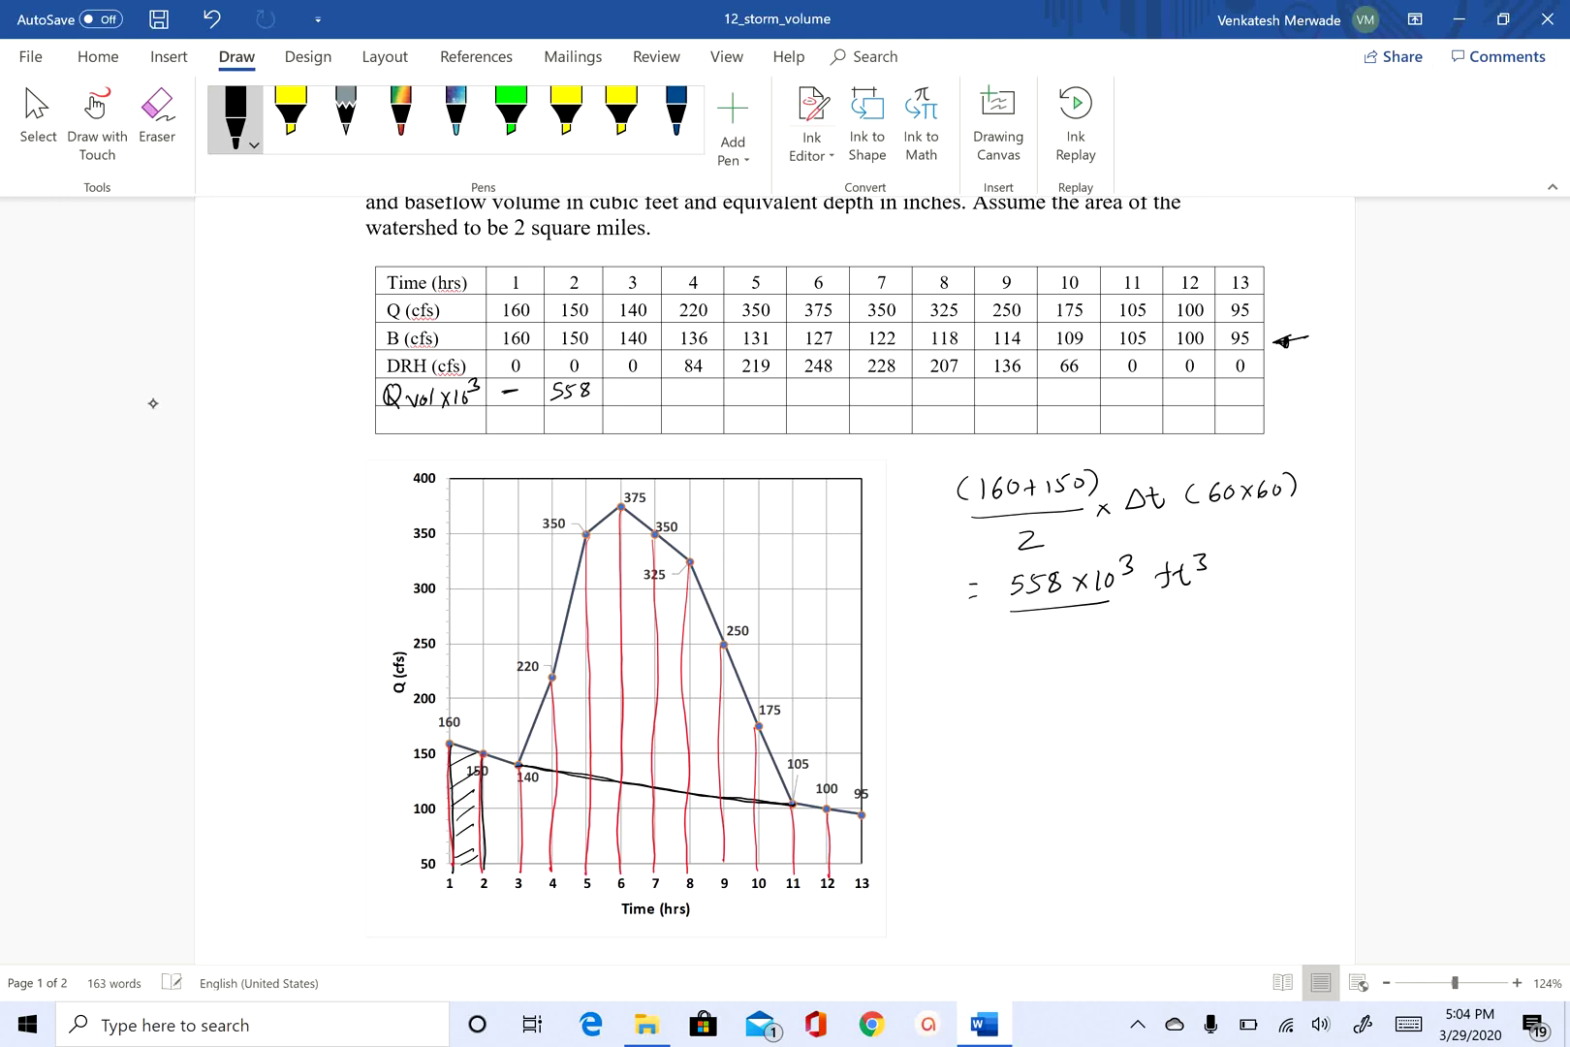
scroll(152, 403, down, 2)
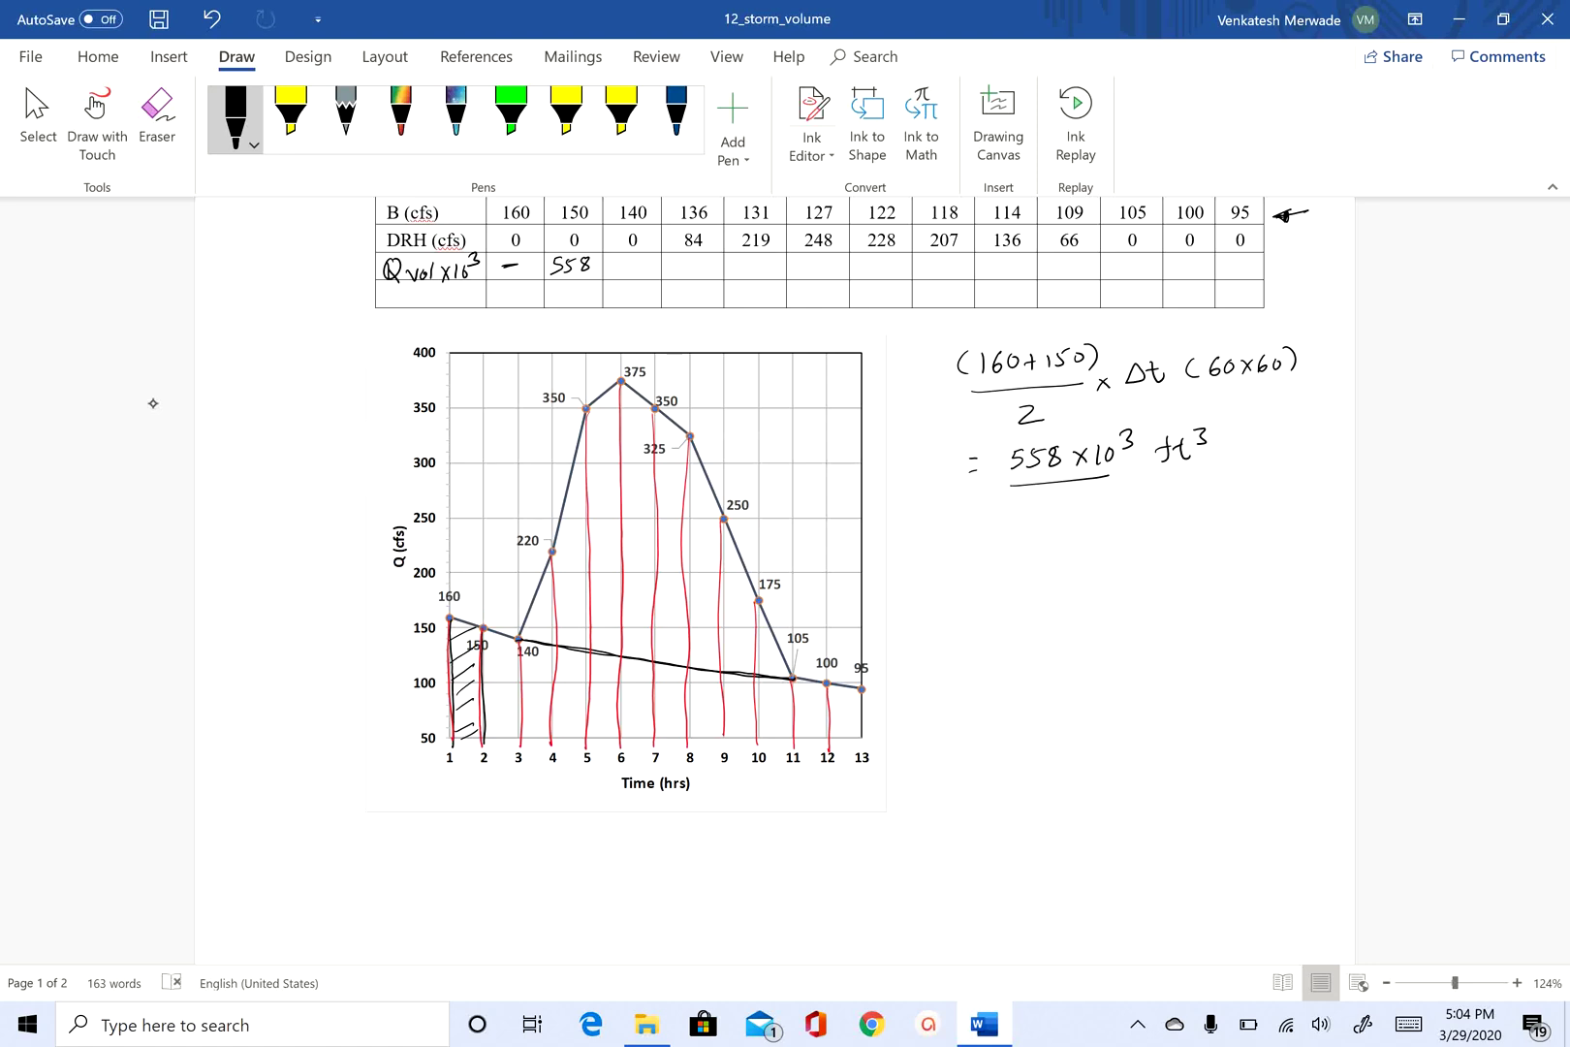
Hatch the strip under the hydrograph between hours 2 and 3
mouse_move(483, 655)
mouse_down()
mouse_move(519, 651)
mouse_move(517, 695)
mouse_up()
mouse_move(487, 711)
mouse_down()
mouse_move(516, 705)
mouse_move(514, 718)
mouse_up()
drag(489, 736, 508, 731)
Write the second strip's volume formula (150+140)/2 × 3600 beside the chart
mouse_move(979, 533)
mouse_down()
mouse_move(972, 555)
mouse_move(997, 557)
mouse_up()
mouse_move(1009, 536)
mouse_down()
mouse_move(1008, 549)
mouse_move(1020, 534)
mouse_up()
drag(1029, 536, 1058, 542)
mouse_move(1048, 533)
mouse_down()
mouse_move(1049, 553)
mouse_move(1086, 544)
mouse_up()
drag(1083, 534, 1095, 550)
drag(1111, 525, 1113, 546)
drag(977, 576, 1105, 562)
drag(1030, 593, 1050, 604)
mouse_move(1127, 556)
mouse_down()
mouse_move(1143, 568)
mouse_move(1127, 573)
mouse_up()
mouse_move(1157, 544)
mouse_down()
mouse_move(1170, 556)
mouse_move(1156, 570)
mouse_up()
mouse_move(1184, 539)
mouse_down()
mouse_move(1179, 560)
mouse_move(1216, 541)
mouse_up()
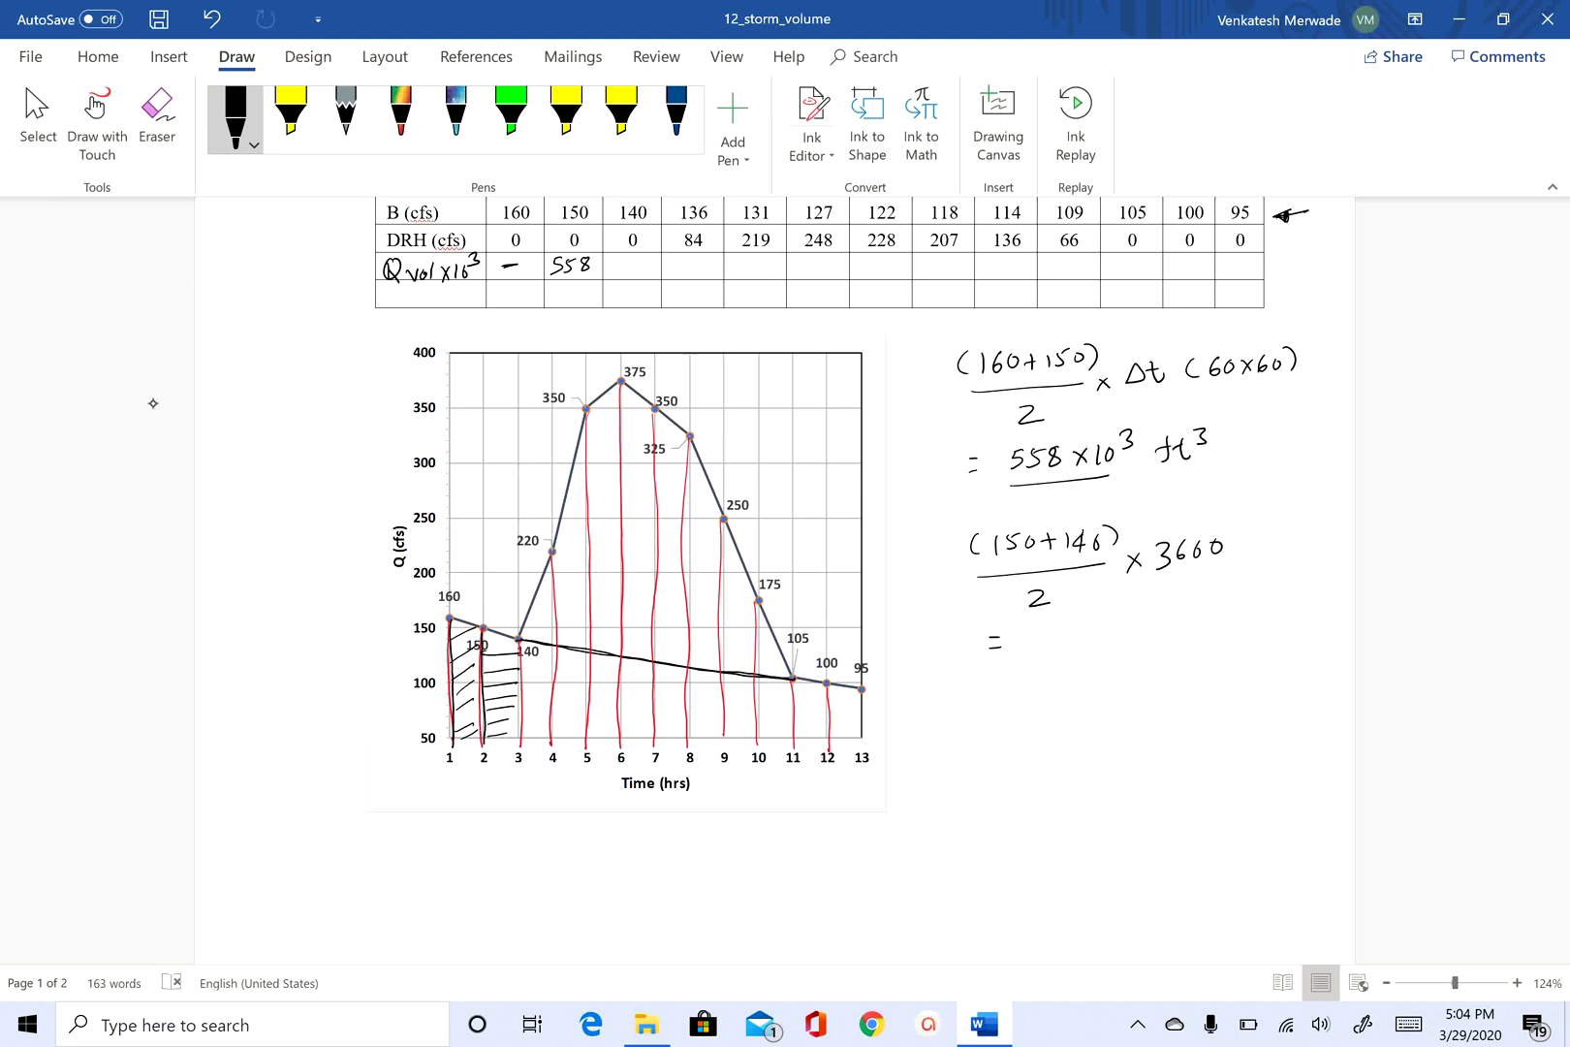
Write the result 522×10³ ft³ underlined, and record 522 under hour 3 in the table
drag(1023, 637, 1039, 640)
click(1408, 1024)
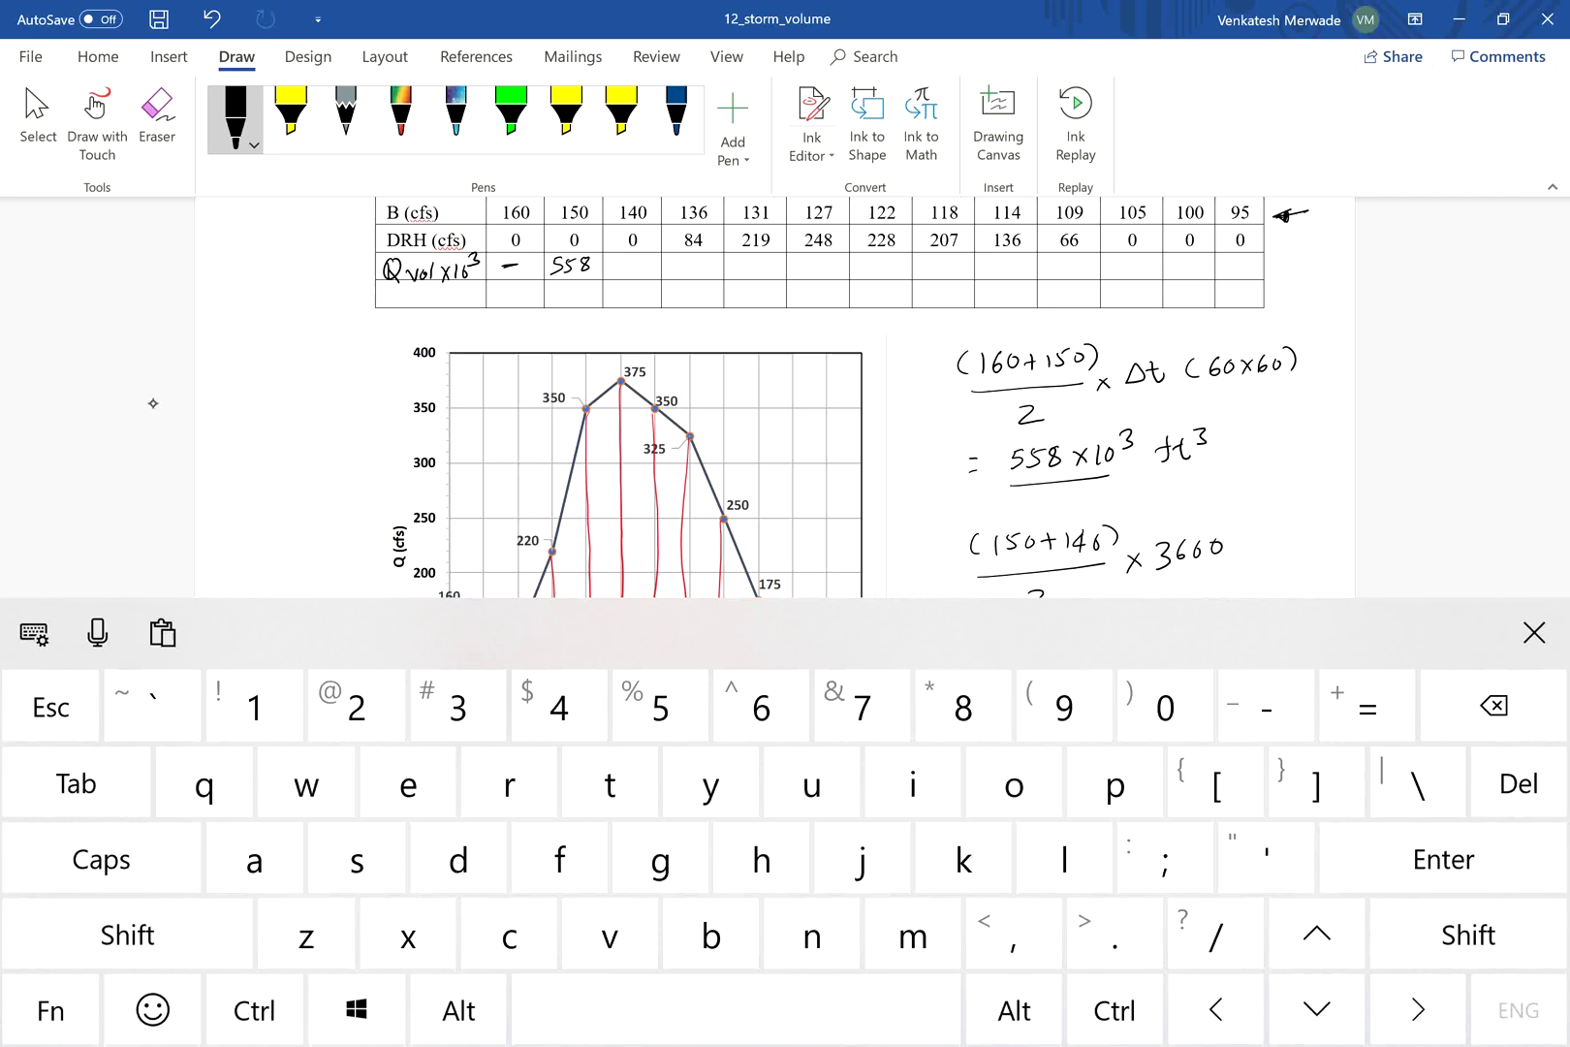
click(1534, 632)
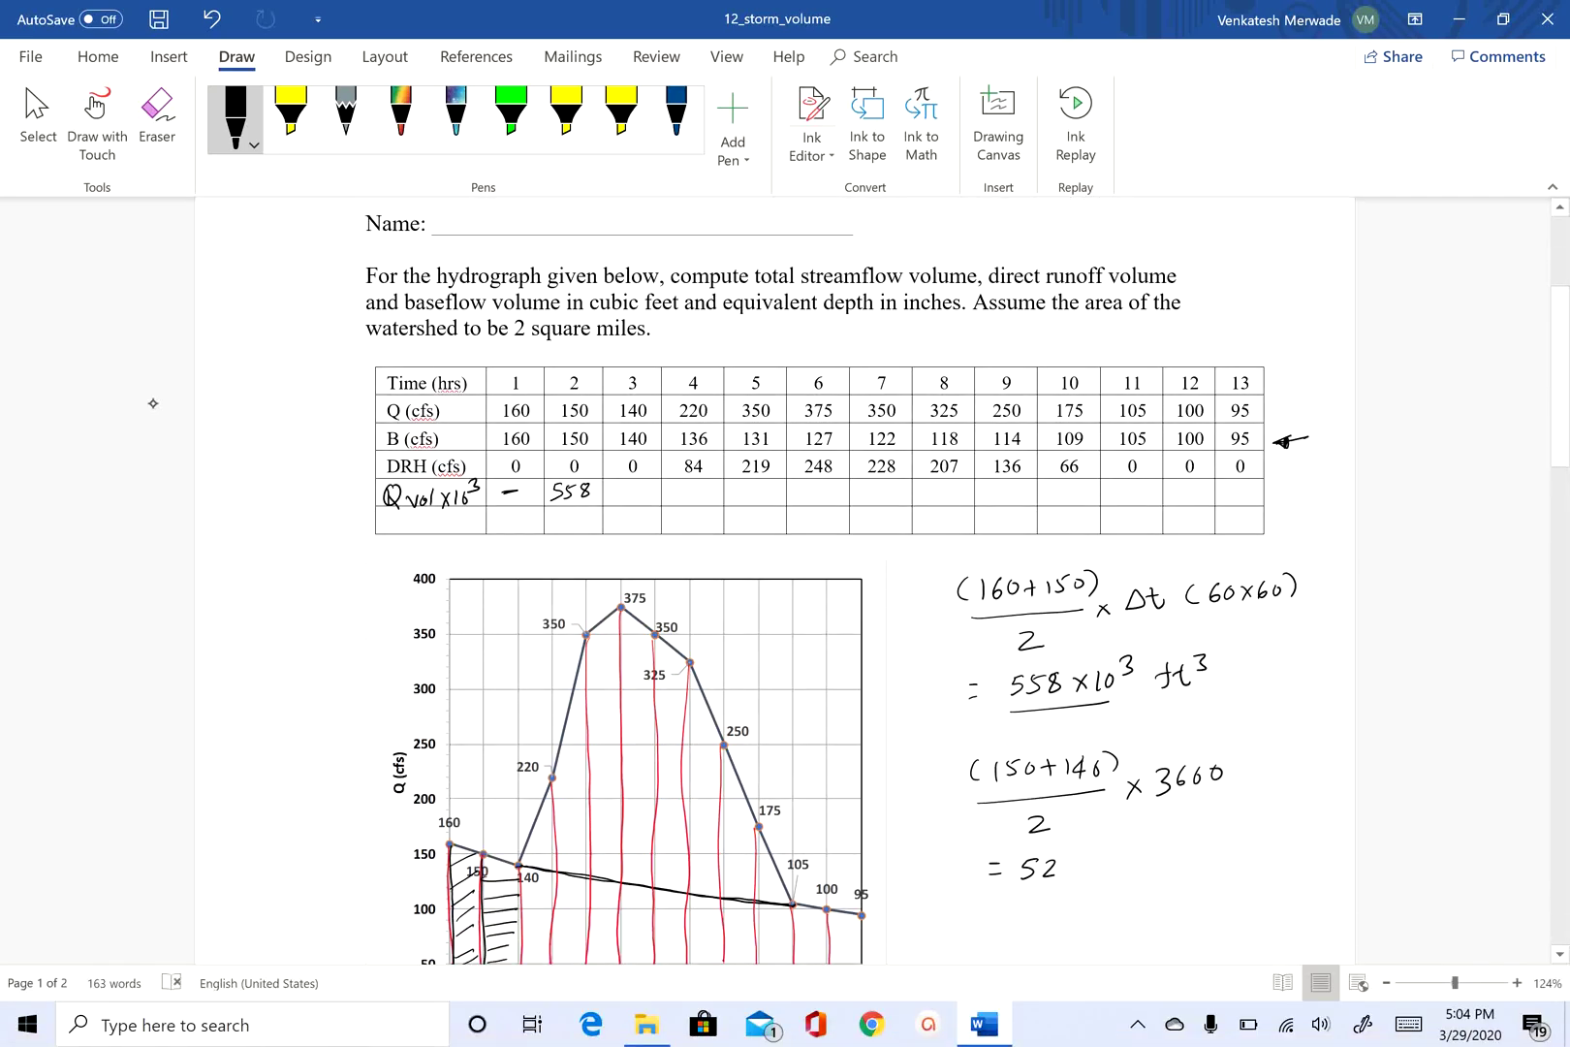
drag(1062, 860, 1074, 879)
drag(1087, 860, 1087, 877)
drag(1111, 861, 1139, 865)
drag(1023, 895, 1095, 890)
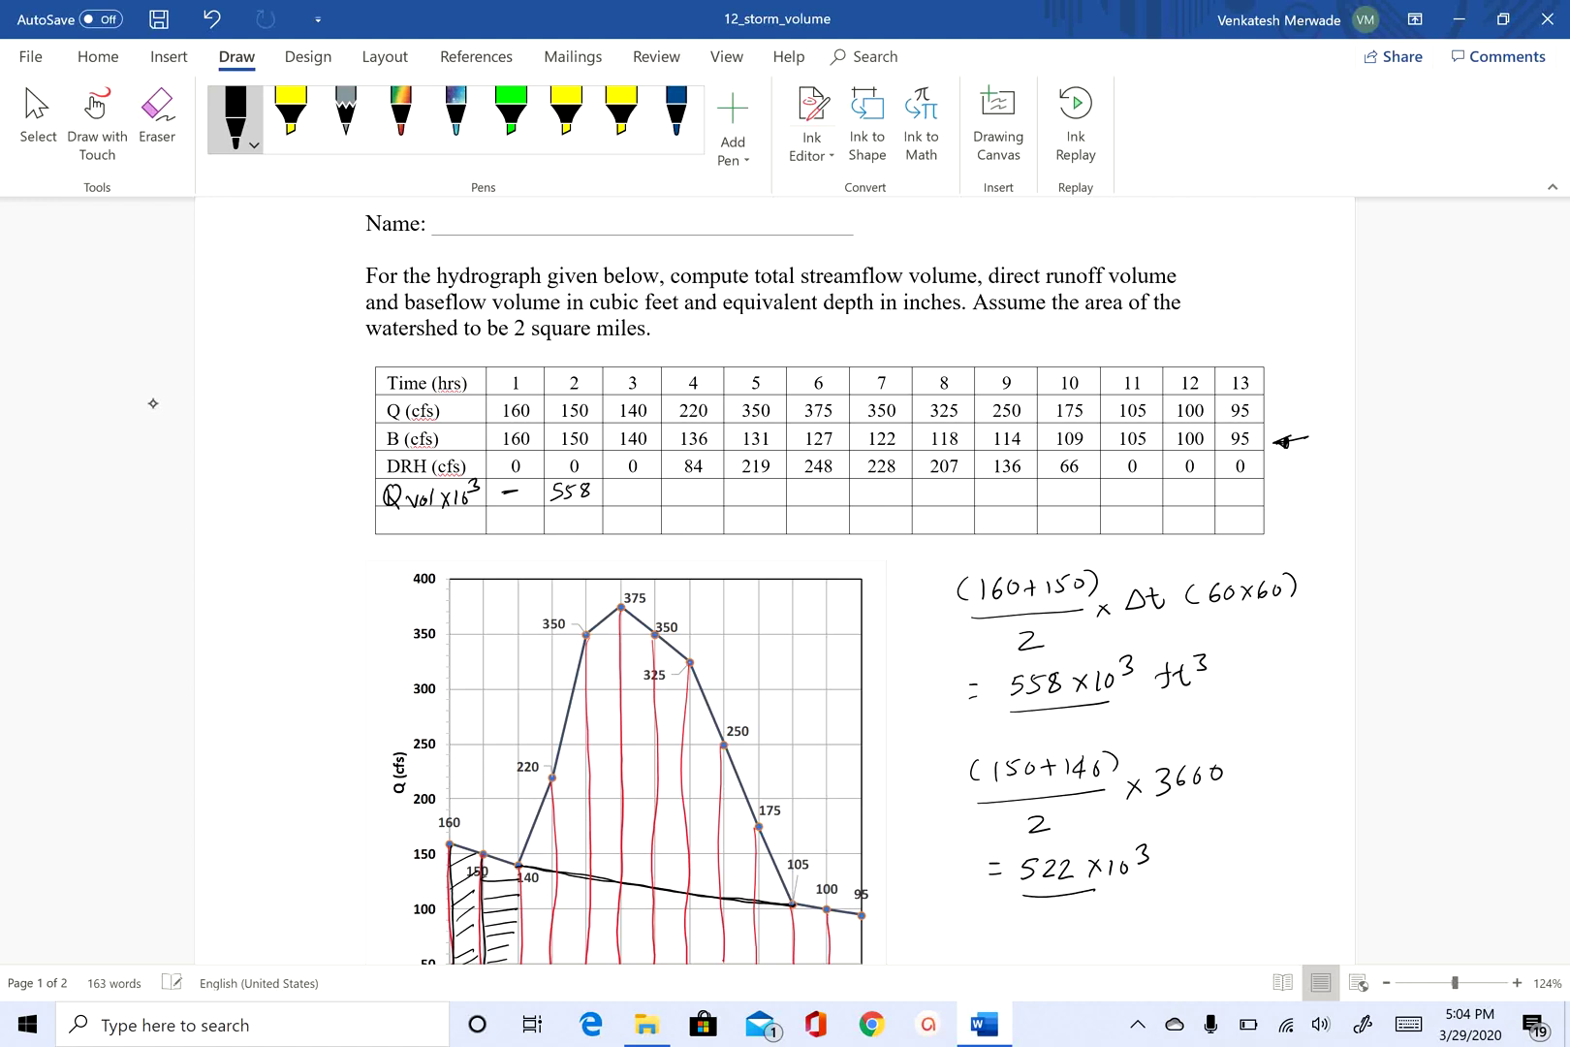
mouse_move(1183, 847)
mouse_down()
mouse_move(1179, 874)
mouse_move(1202, 855)
mouse_up()
mouse_move(1198, 851)
mouse_down()
mouse_move(1205, 871)
mouse_move(1217, 862)
mouse_up()
mouse_move(610, 487)
mouse_down()
mouse_move(607, 502)
mouse_move(647, 502)
mouse_up()
Erase the two strip volume calculations beside the graph
scroll(152, 403, down, 3)
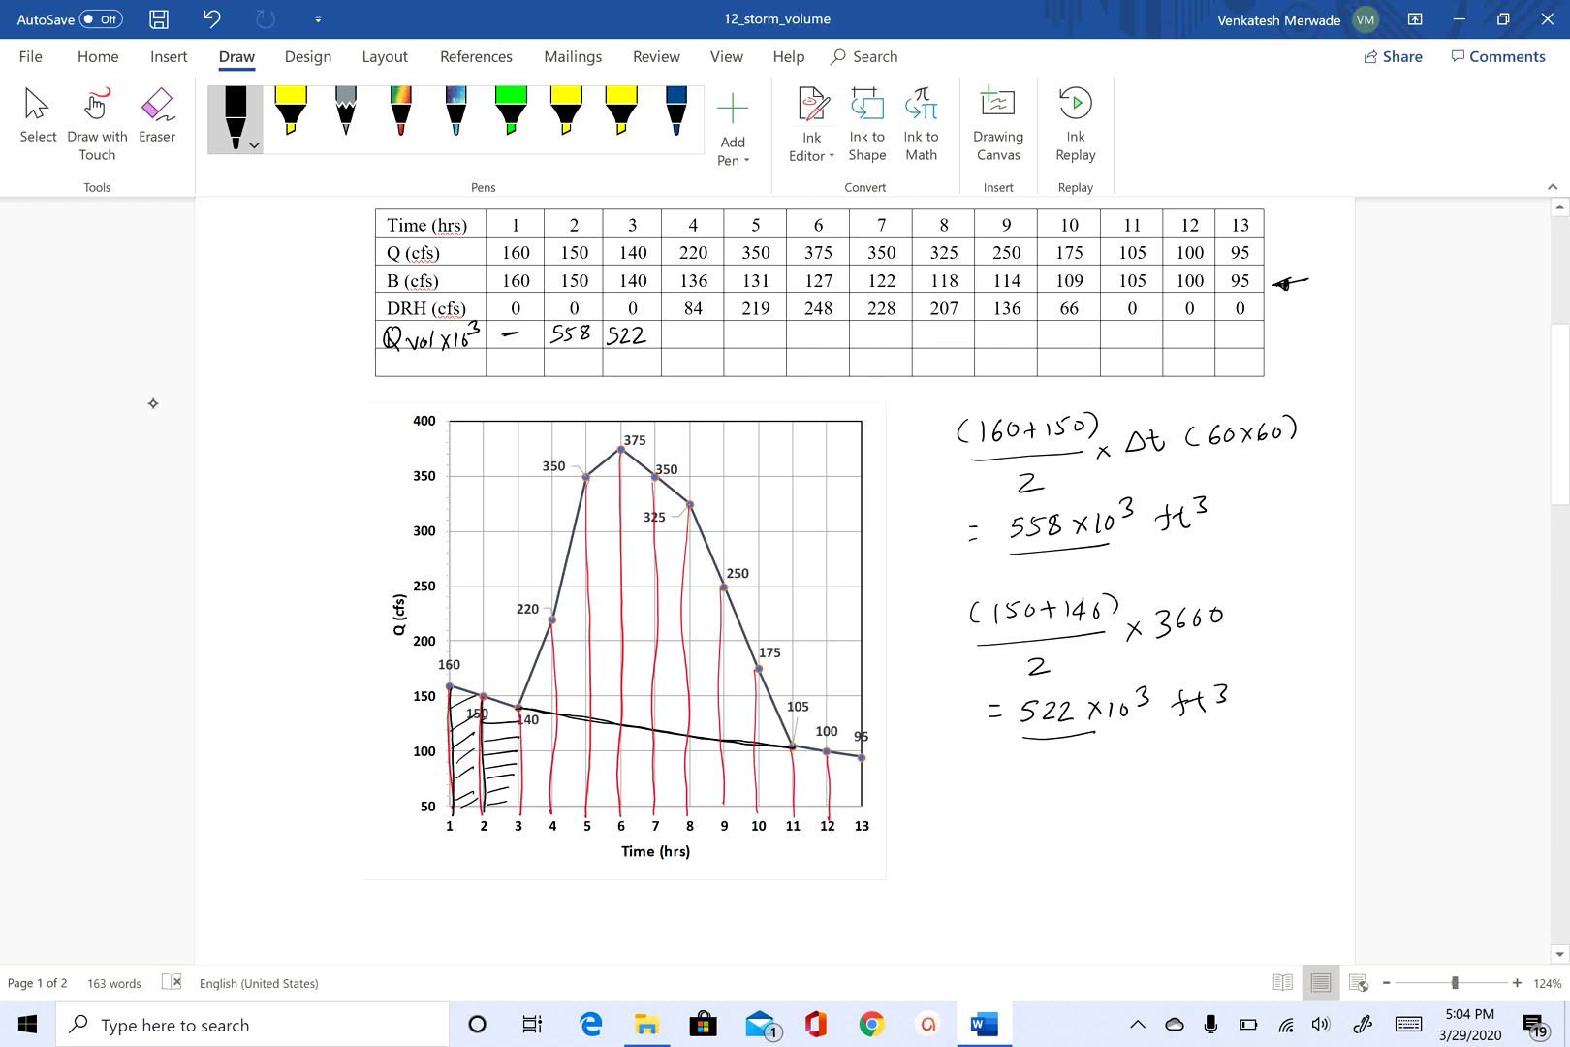
mouse_move(1022, 713)
mouse_down()
mouse_move(1188, 704)
mouse_move(1096, 734)
mouse_move(1219, 694)
mouse_move(981, 638)
mouse_move(1110, 603)
mouse_move(1124, 509)
mouse_move(1105, 452)
mouse_move(1012, 430)
mouse_move(1031, 483)
mouse_up()
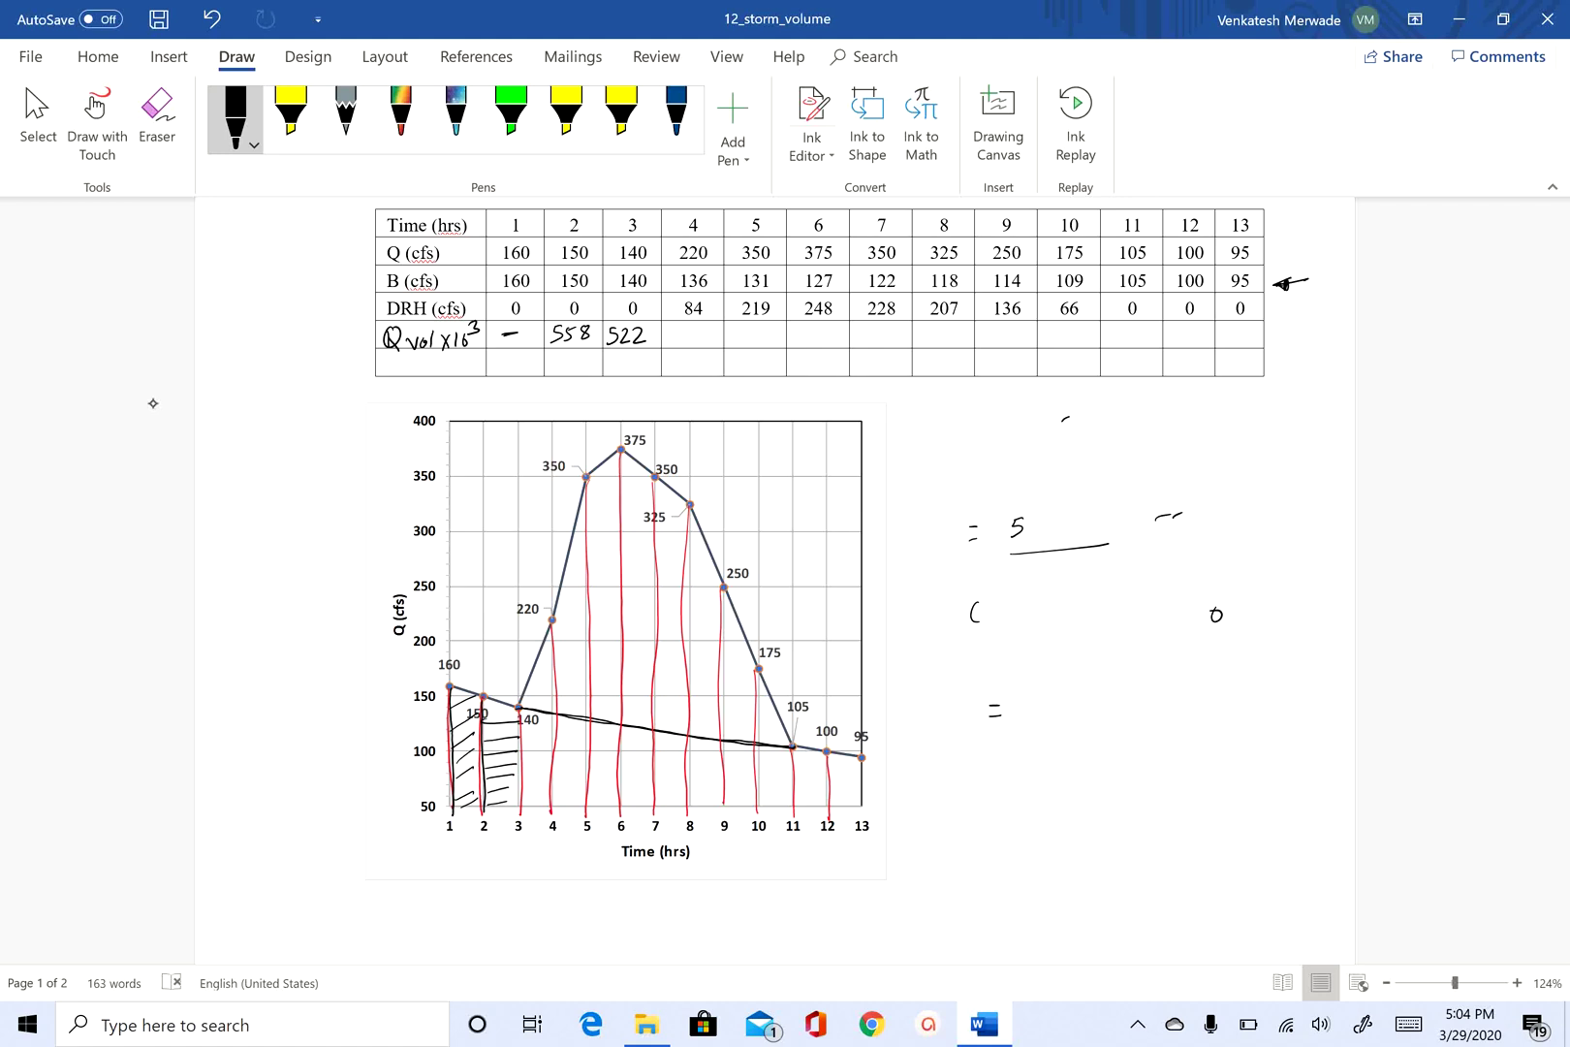
mouse_move(1008, 551)
mouse_down()
mouse_move(1109, 545)
mouse_move(975, 613)
mouse_move(1217, 614)
mouse_up()
Write 'Q total = 9.6×10⁶ ft³' and double-underline it
mouse_move(956, 429)
mouse_down()
mouse_move(950, 453)
mouse_move(993, 450)
mouse_up()
drag(1006, 433, 1027, 446)
mouse_move(1029, 444)
mouse_down()
mouse_move(1043, 427)
mouse_move(1105, 452)
mouse_move(1144, 438)
mouse_up()
click(1125, 441)
mouse_move(1164, 433)
mouse_down()
mouse_move(1165, 452)
mouse_move(1192, 448)
mouse_up()
click(1193, 427)
mouse_move(1208, 430)
mouse_down()
mouse_move(1201, 442)
mouse_move(1224, 429)
mouse_move(1262, 446)
mouse_up()
drag(1258, 433, 1290, 448)
drag(1279, 435, 1310, 432)
drag(1089, 472, 1224, 461)
drag(1093, 487, 1222, 473)
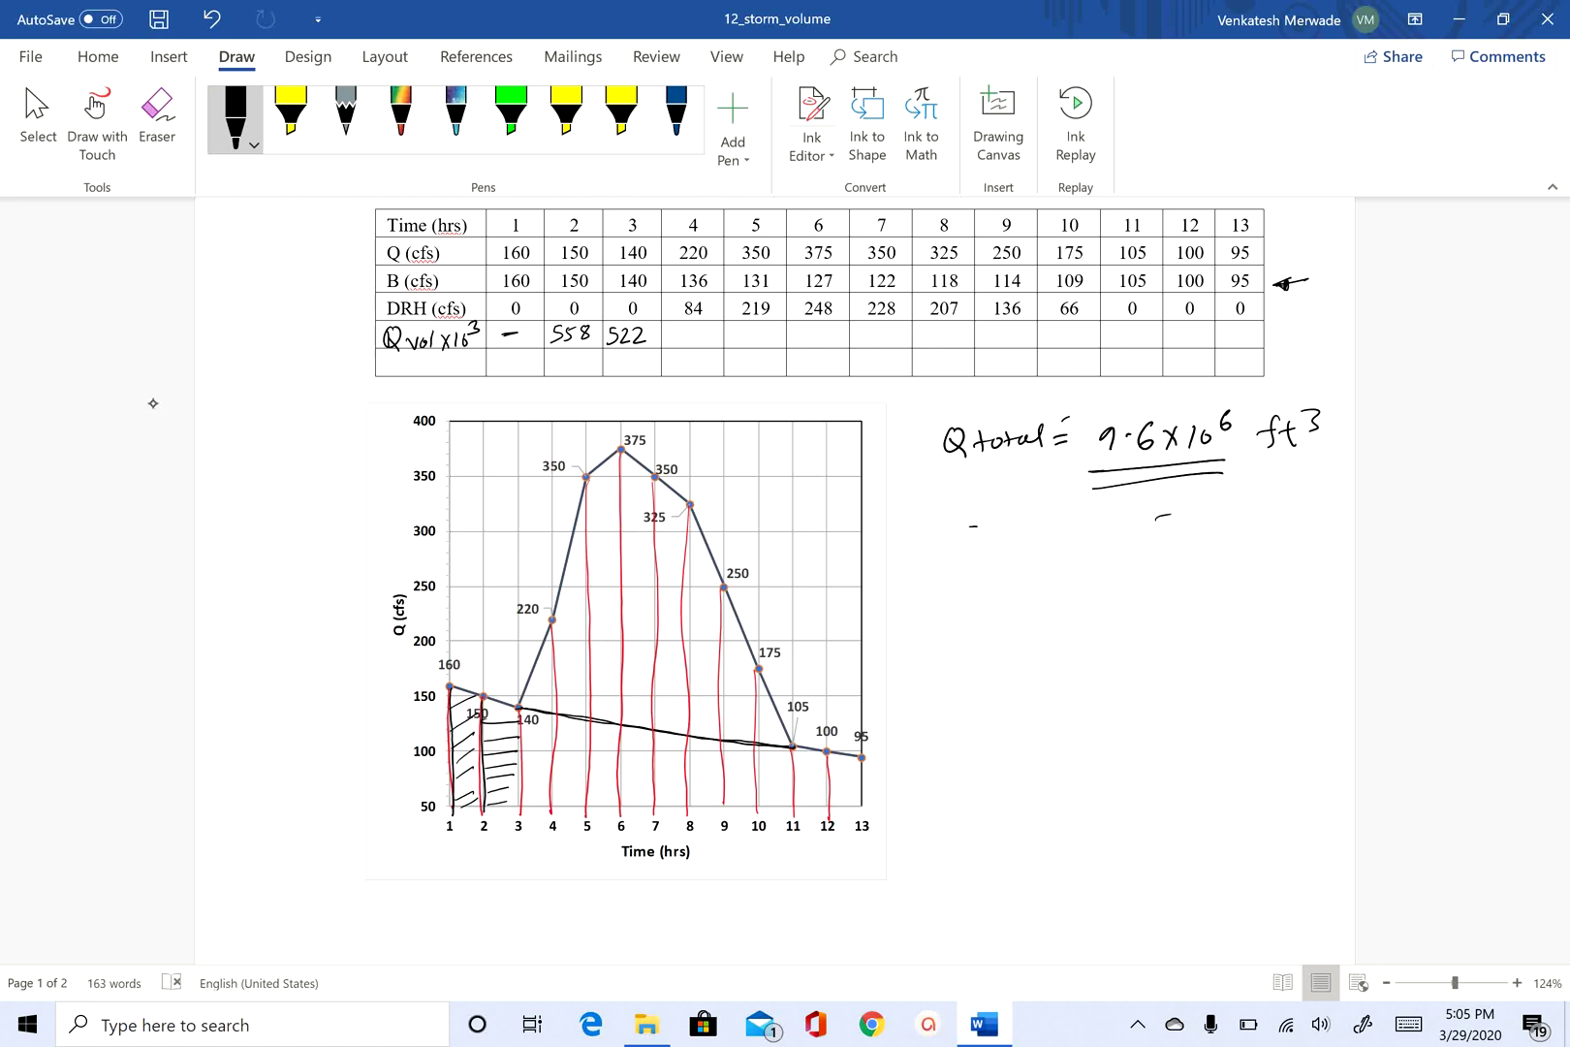
Write the 'B total =' label, retrace the baseflow line, and erase the red verticals at hours 5–10
mouse_move(953, 546)
mouse_down()
mouse_move(953, 577)
mouse_move(1047, 579)
mouse_up()
drag(1049, 579, 1056, 557)
drag(1078, 569, 1092, 568)
mouse_move(517, 708)
mouse_down()
mouse_move(822, 752)
mouse_move(594, 722)
mouse_move(773, 744)
mouse_up()
mouse_move(577, 775)
mouse_down()
mouse_move(761, 775)
mouse_move(562, 776)
mouse_up()
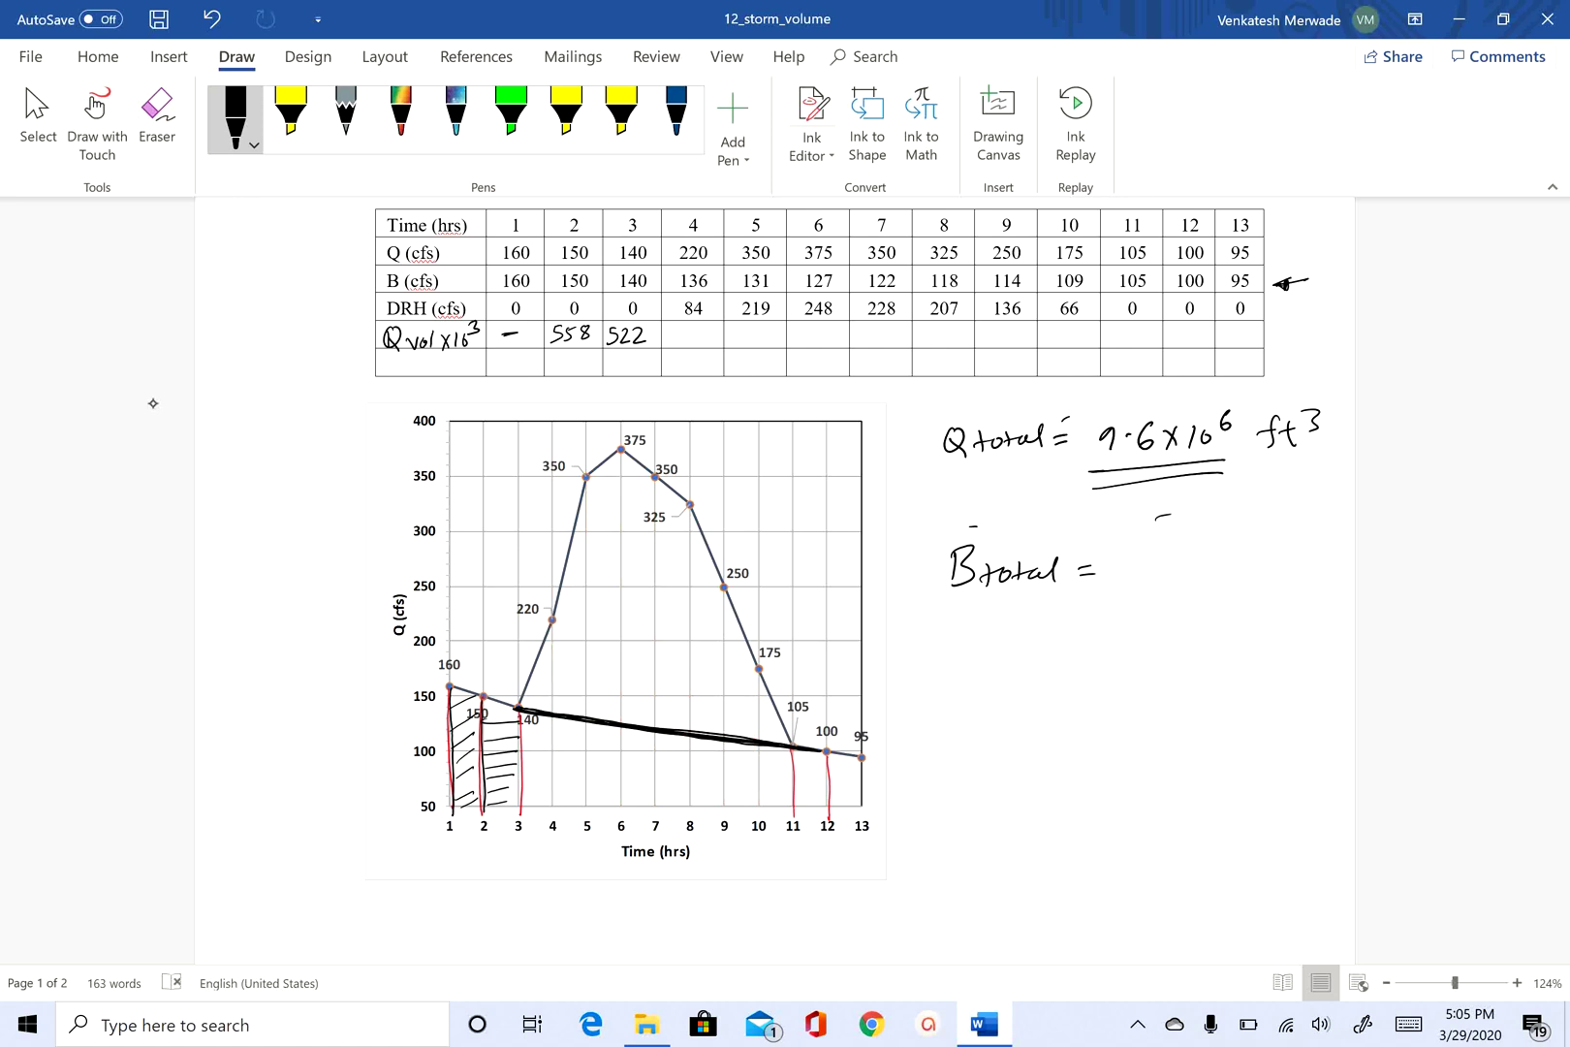
Switch the pen to green and draw verticals under the baseline at every hour, plus a bottom line
click(236, 121)
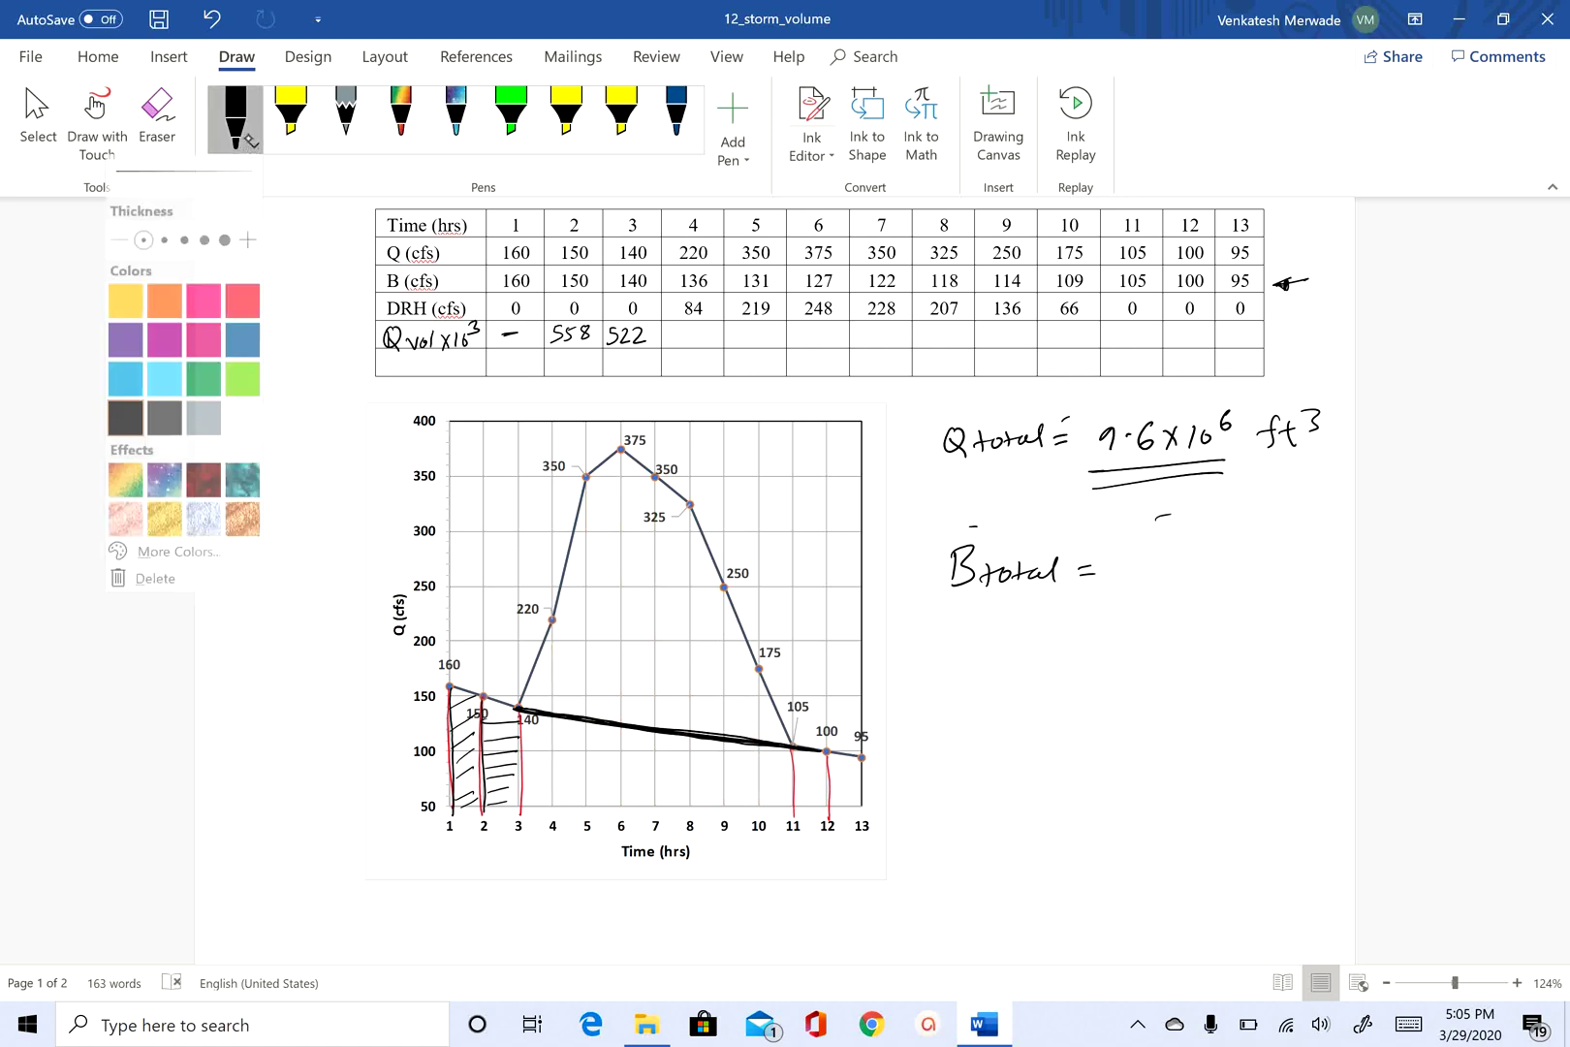
click(235, 390)
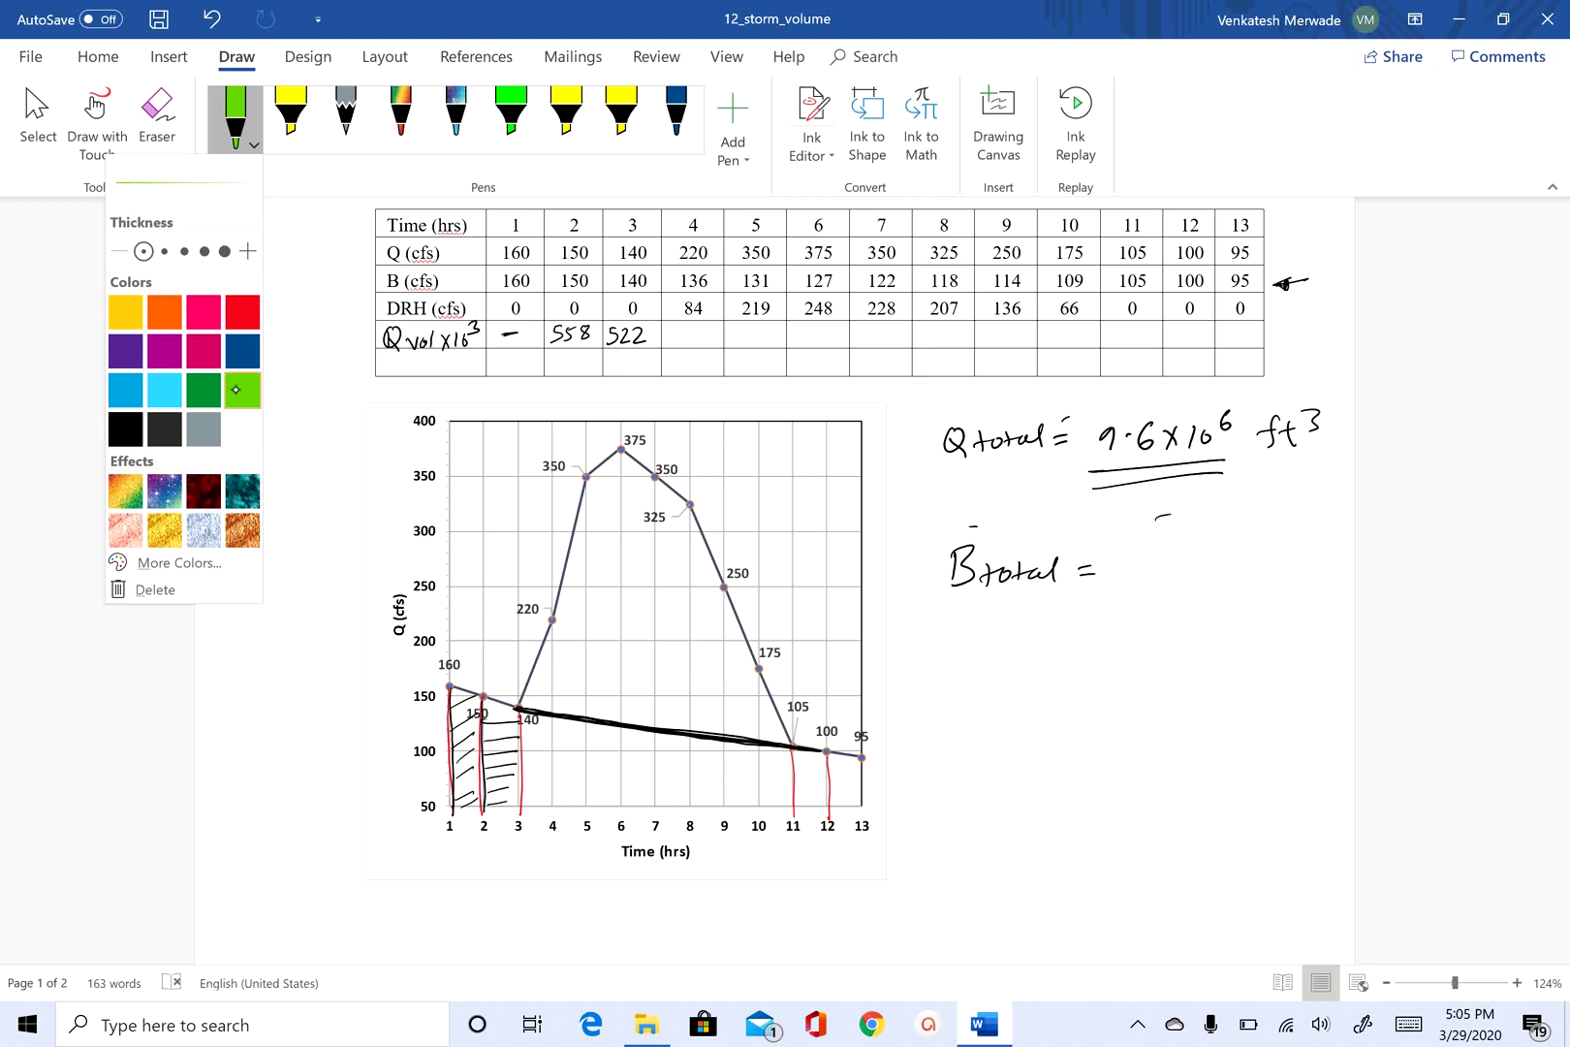
drag(449, 690, 451, 806)
mouse_move(484, 698)
mouse_down()
mouse_move(481, 812)
mouse_move(521, 800)
mouse_move(519, 784)
mouse_up()
mouse_move(555, 716)
mouse_down()
mouse_move(557, 819)
mouse_move(592, 810)
mouse_up()
mouse_move(622, 725)
mouse_down()
mouse_move(623, 805)
mouse_move(659, 810)
mouse_up()
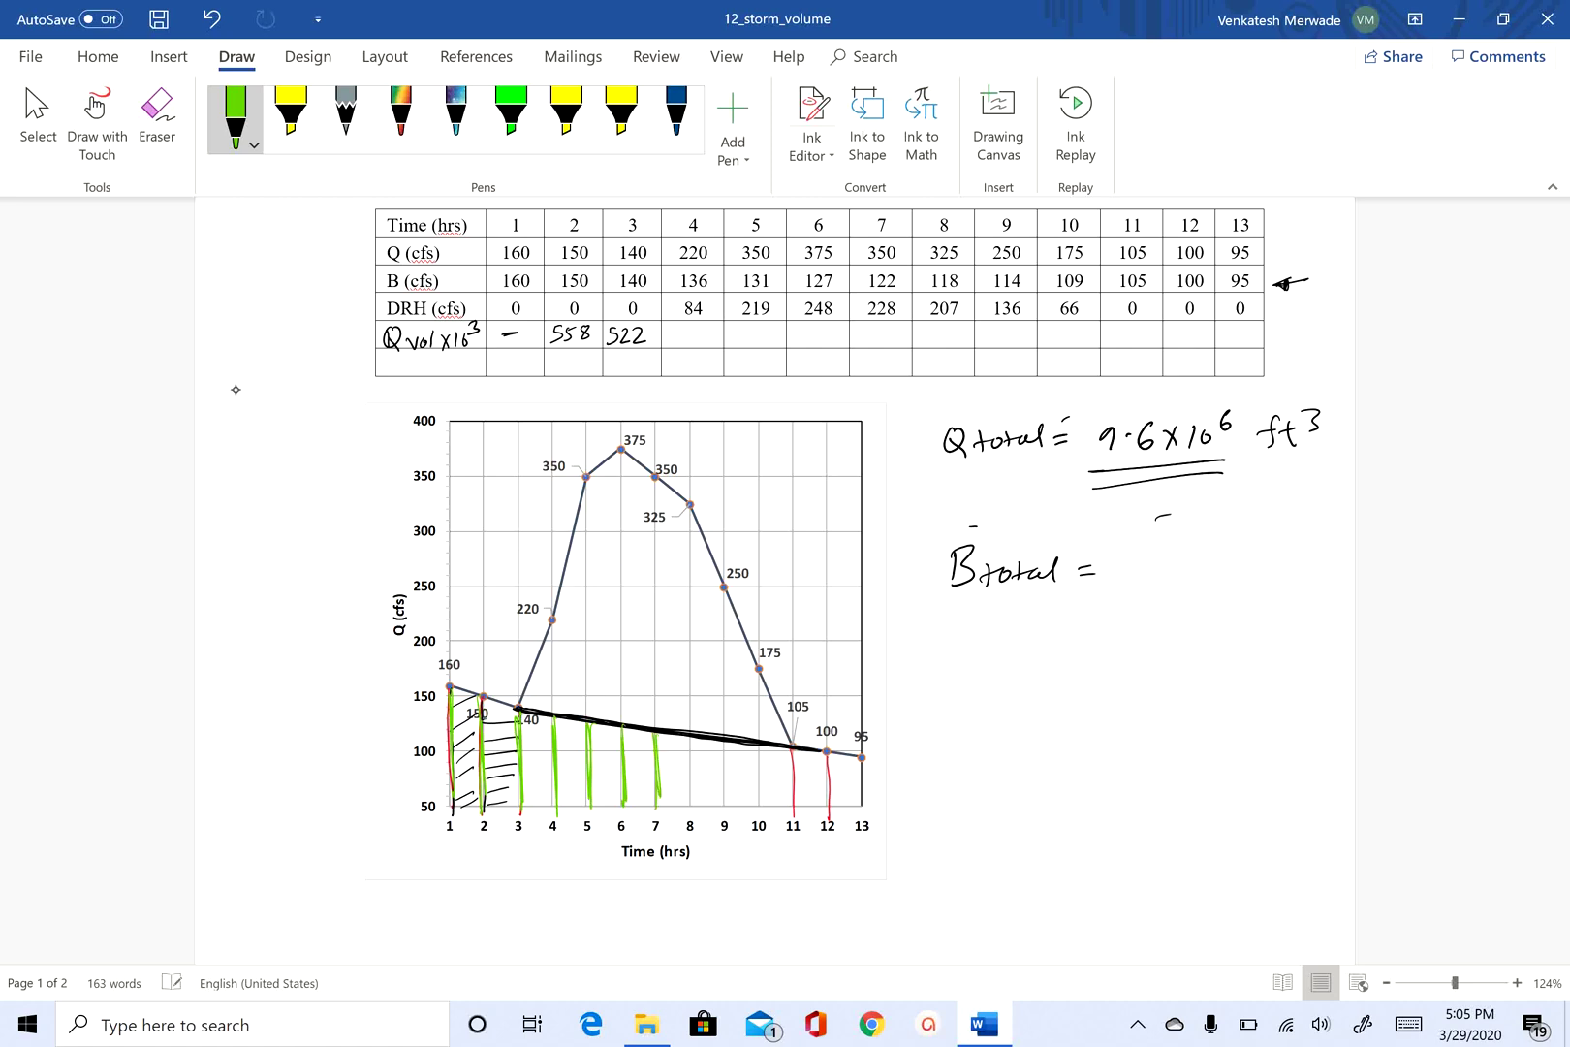
mouse_move(690, 735)
mouse_down()
mouse_move(689, 808)
mouse_move(690, 785)
mouse_move(728, 808)
mouse_up()
mouse_move(729, 747)
mouse_down()
mouse_move(728, 817)
mouse_move(761, 803)
mouse_up()
mouse_move(795, 752)
mouse_down()
mouse_move(793, 802)
mouse_move(862, 812)
mouse_up()
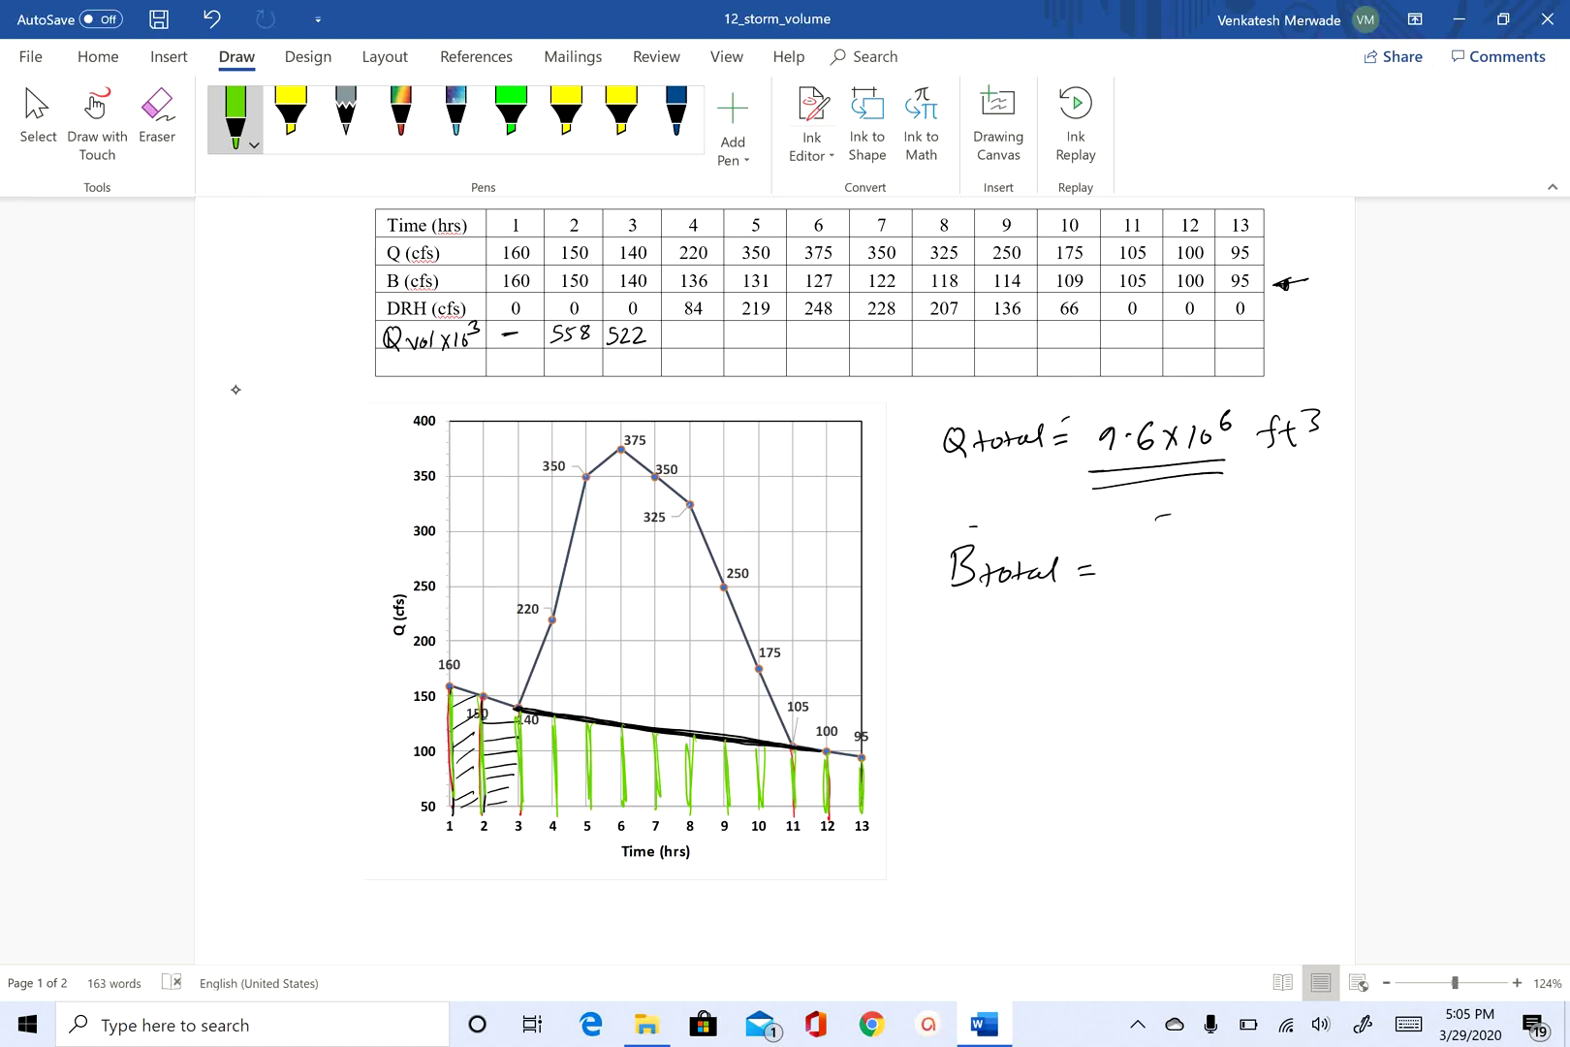
drag(447, 810, 861, 808)
Highlight hours 3–11 yellow, hours 11–13 green and hours 1–3 pink under the hydrograph
click(291, 121)
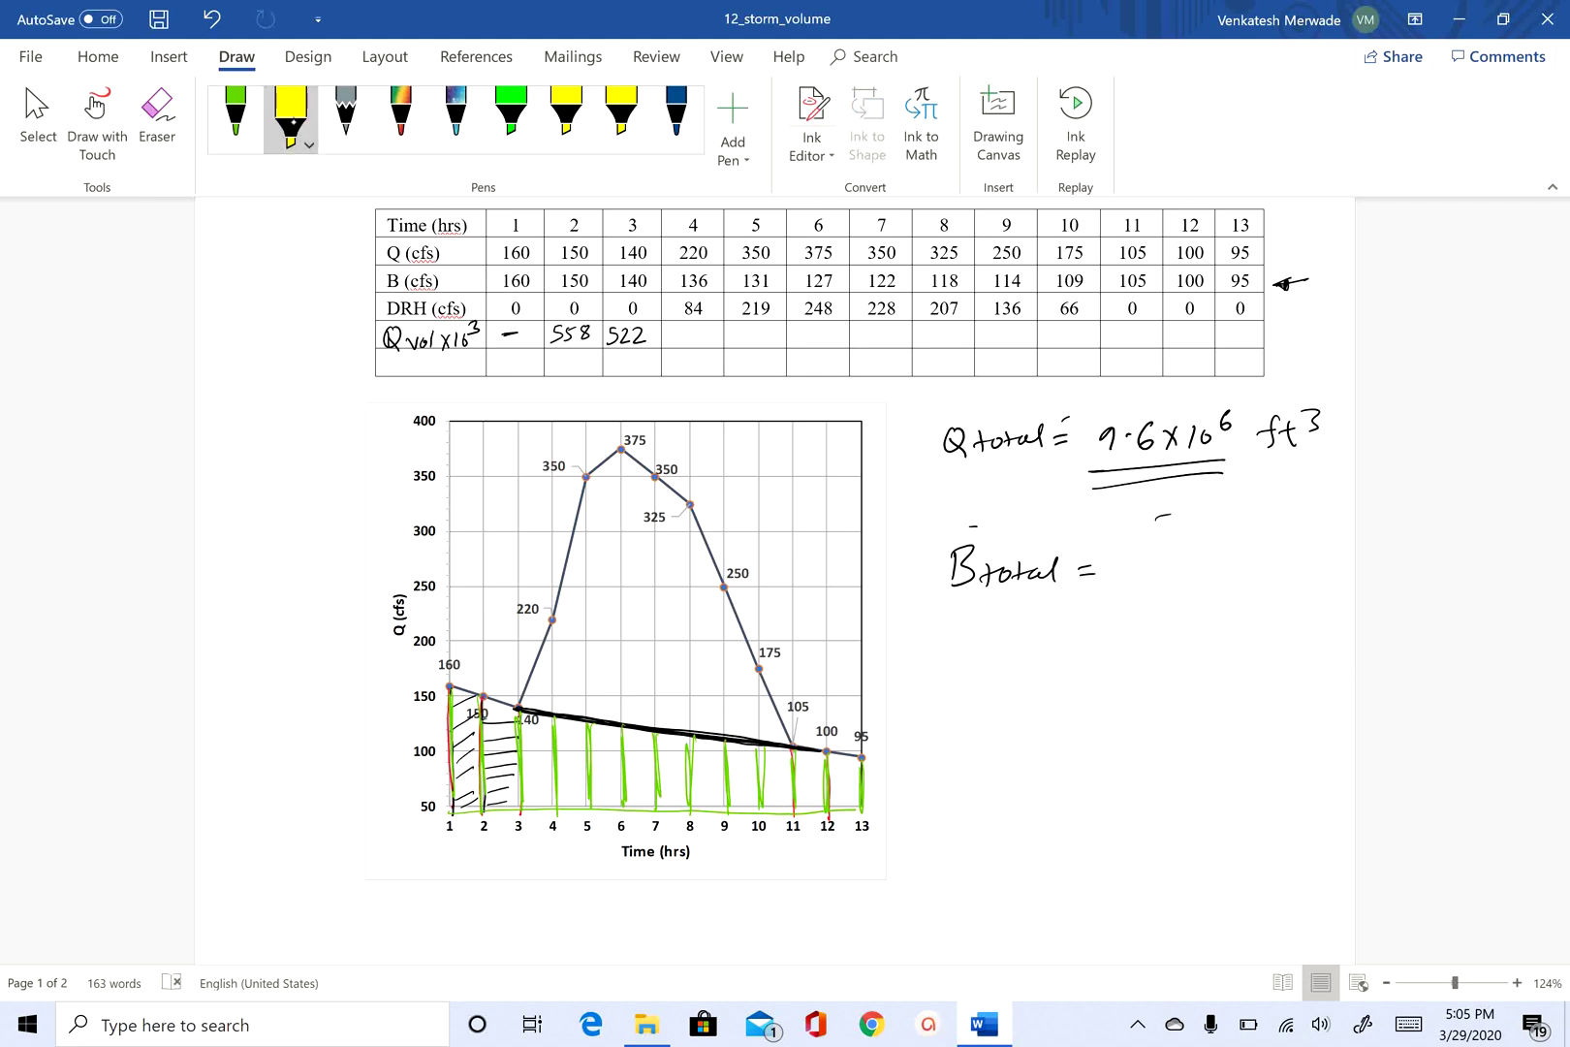
mouse_move(525, 722)
mouse_down()
mouse_move(780, 768)
mouse_move(669, 803)
mouse_move(625, 790)
mouse_move(528, 804)
mouse_move(531, 761)
mouse_move(649, 751)
mouse_move(557, 742)
mouse_up()
click(511, 117)
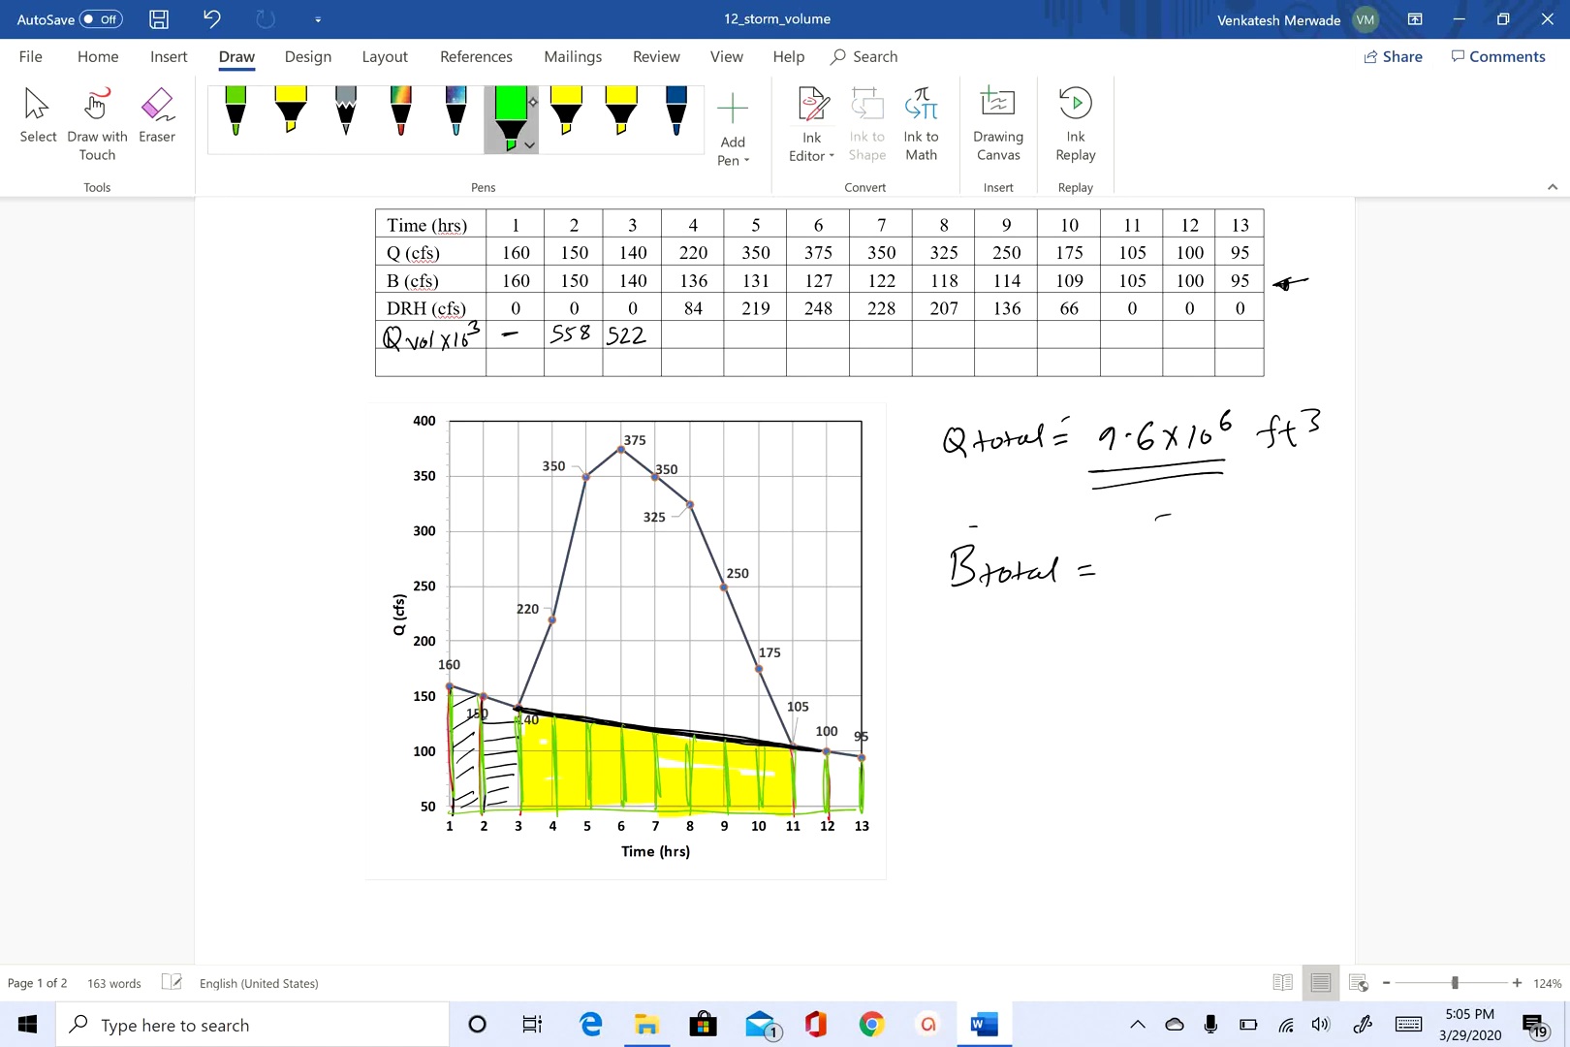
mouse_move(797, 744)
mouse_down()
mouse_move(807, 805)
mouse_move(851, 762)
mouse_move(807, 805)
mouse_up()
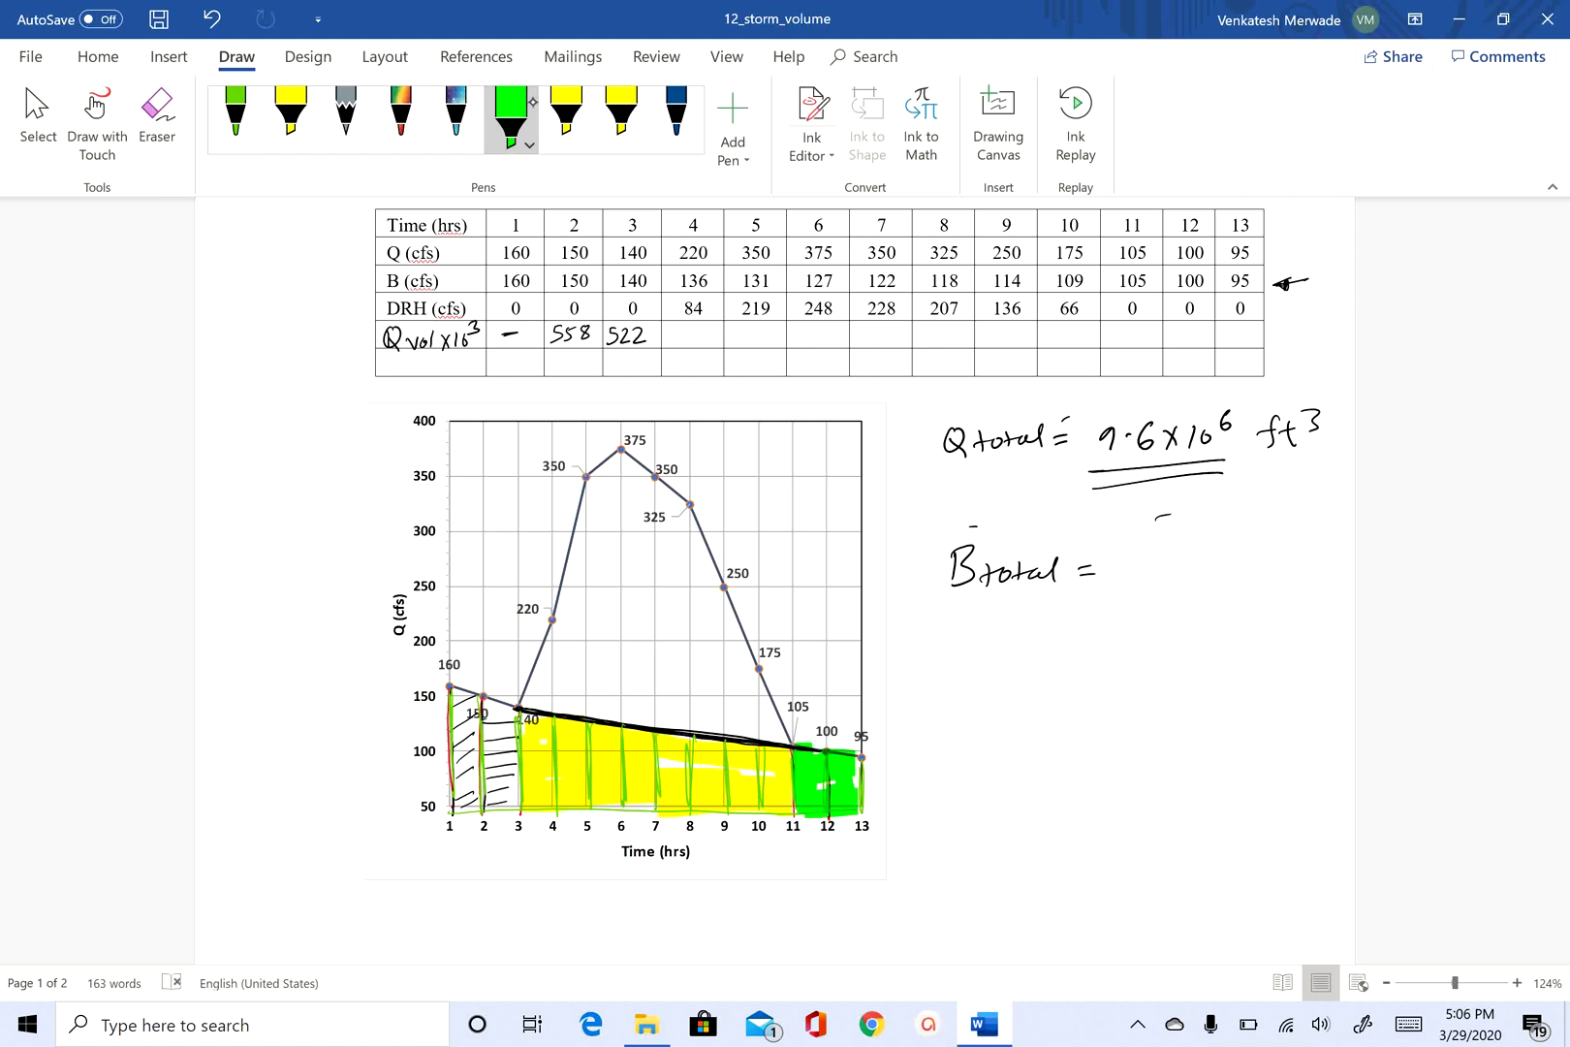
click(529, 143)
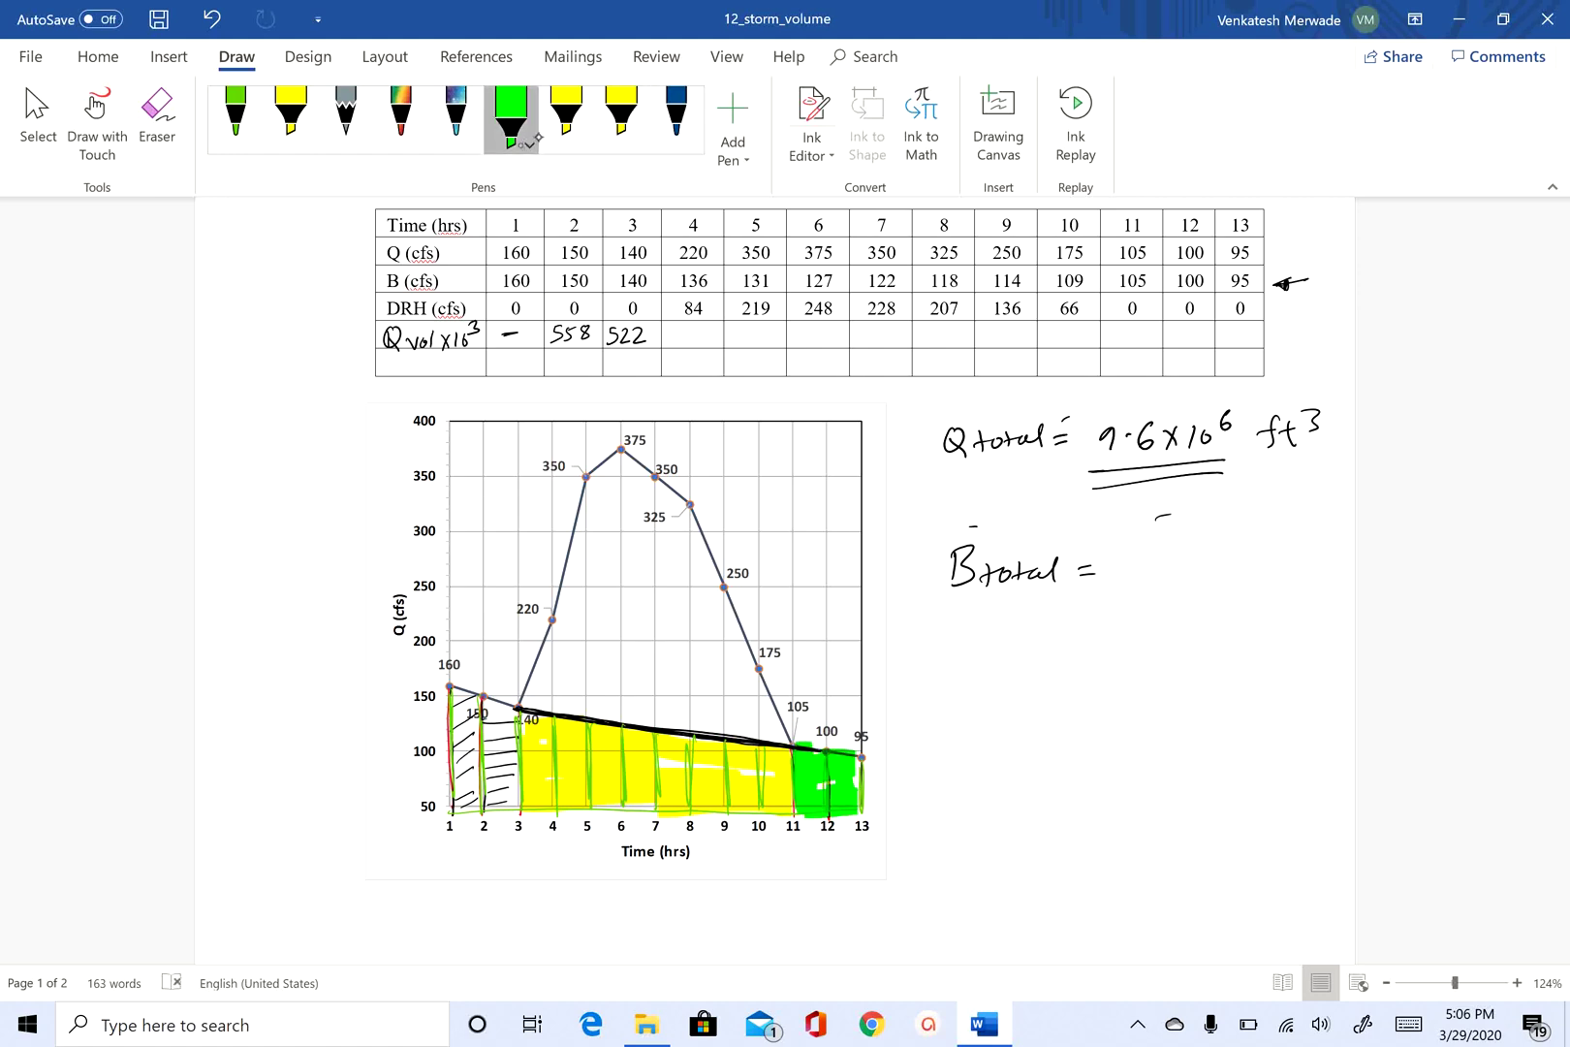
click(517, 350)
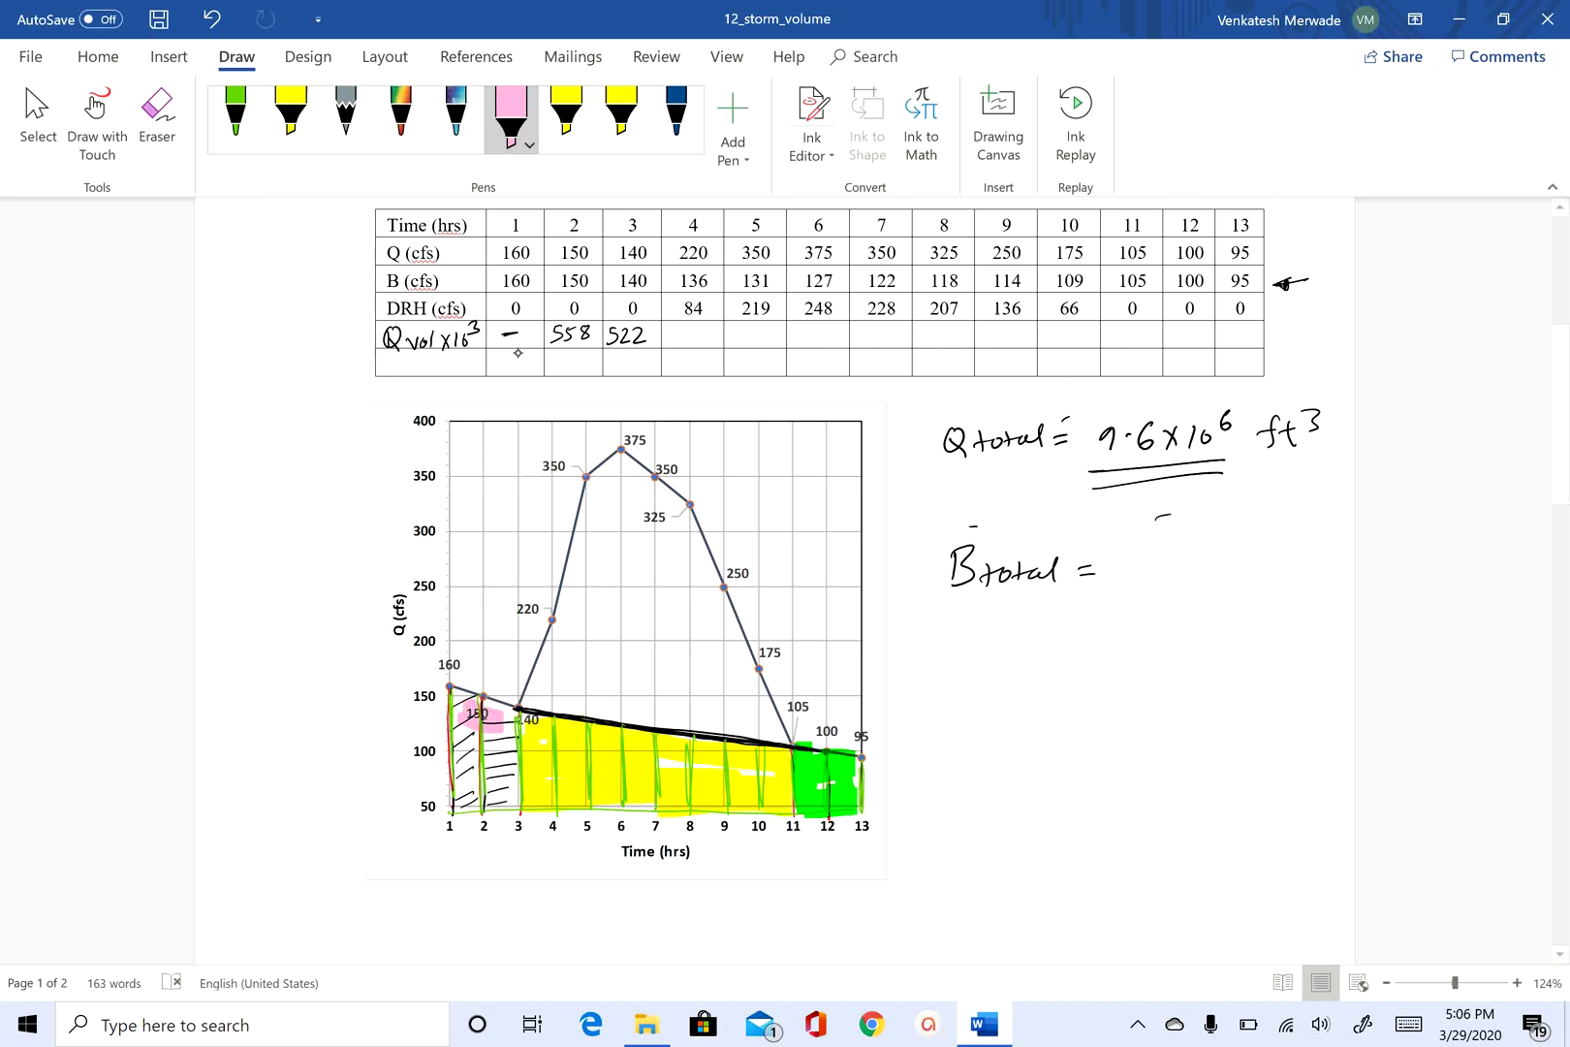
mouse_move(494, 704)
mouse_down()
mouse_move(460, 715)
mouse_move(514, 808)
mouse_up()
mouse_move(494, 736)
mouse_down()
mouse_move(471, 810)
mouse_move(455, 793)
mouse_move(472, 812)
mouse_move(484, 773)
mouse_up()
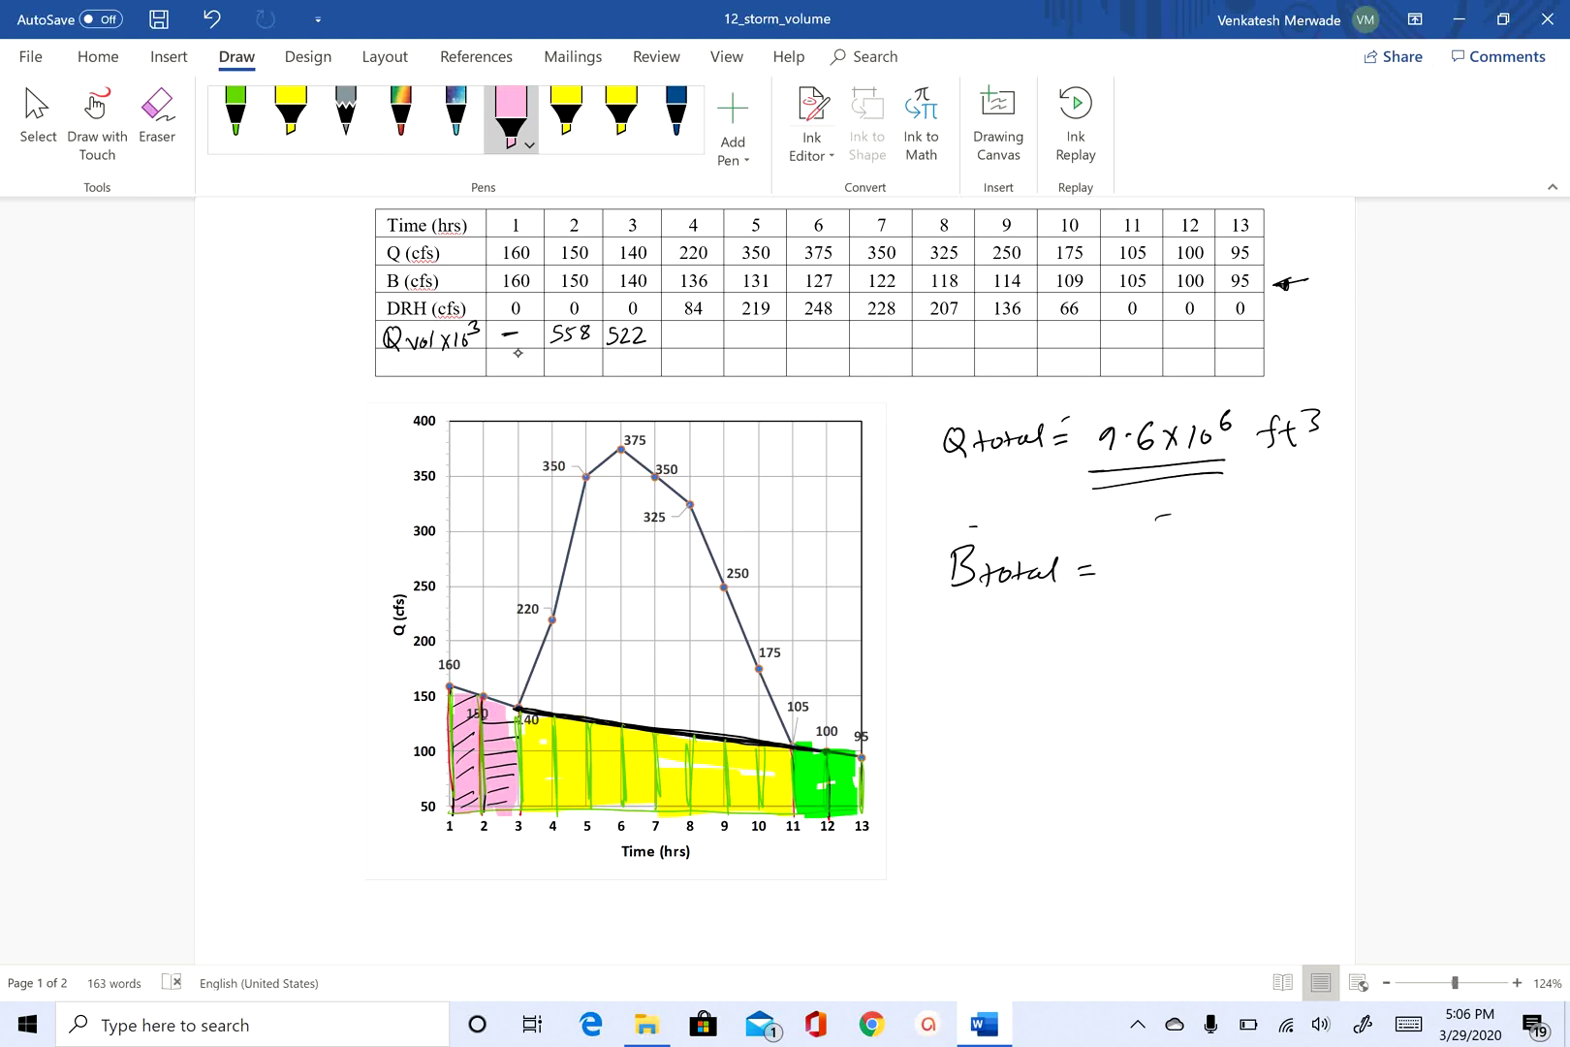
Set the pen to black and write 5×33×10⁶ ft³ after 'B total ='
click(234, 117)
click(235, 117)
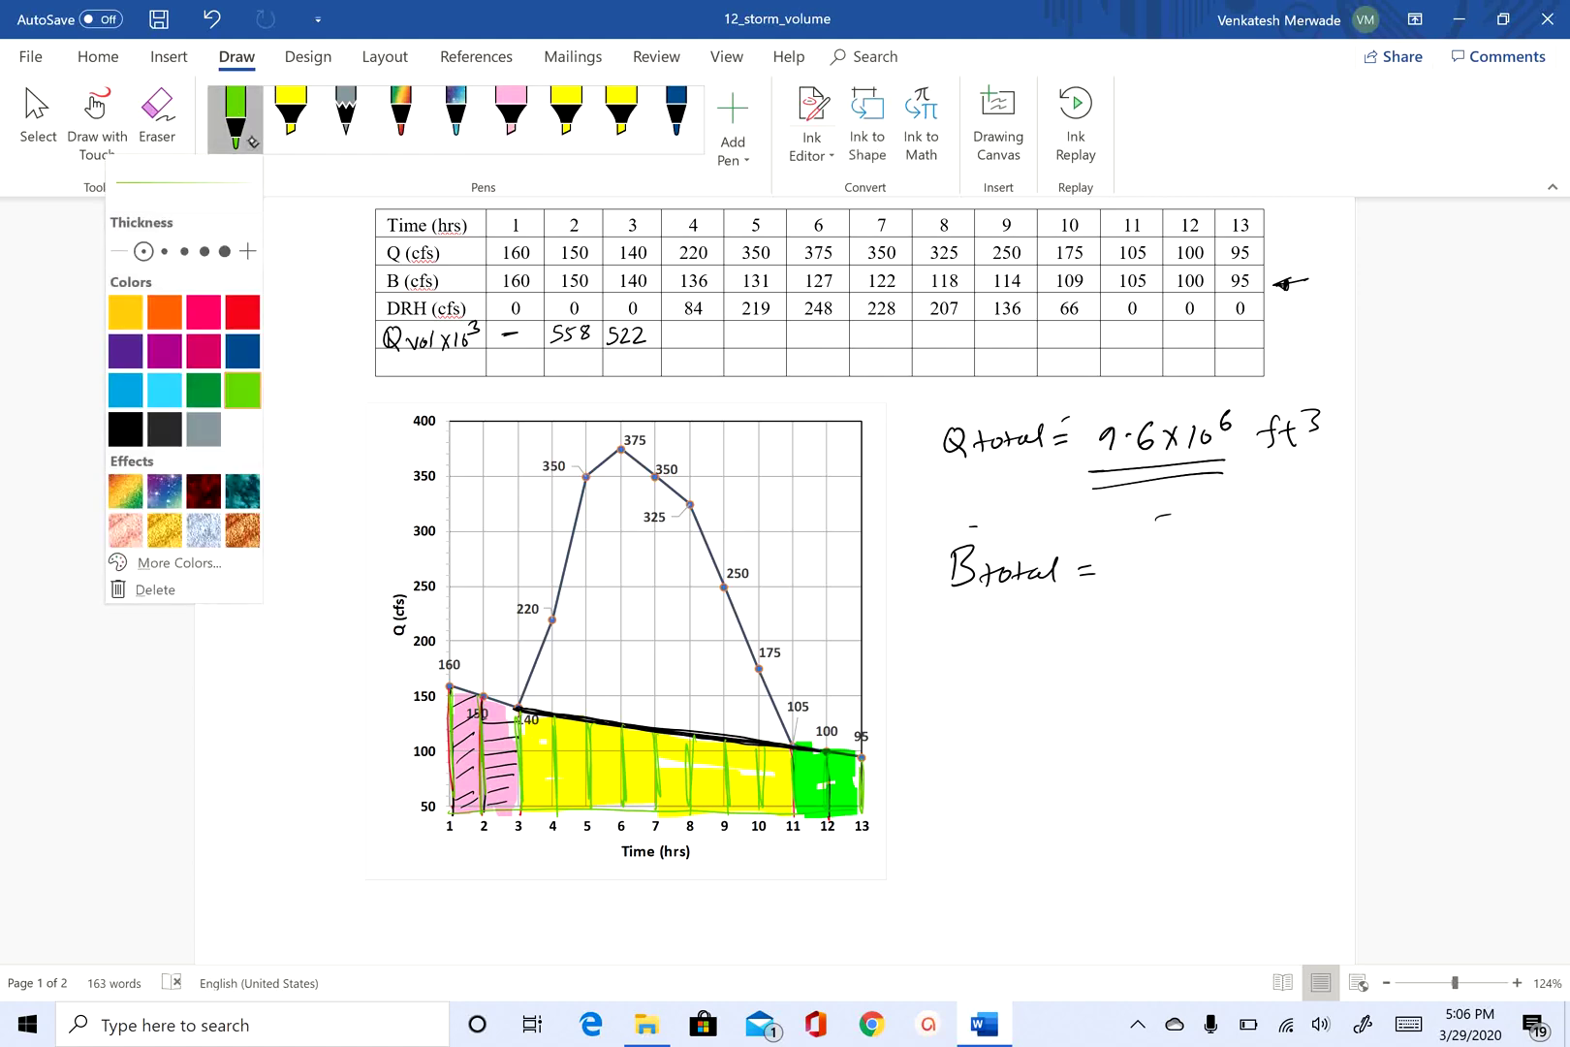
click(125, 429)
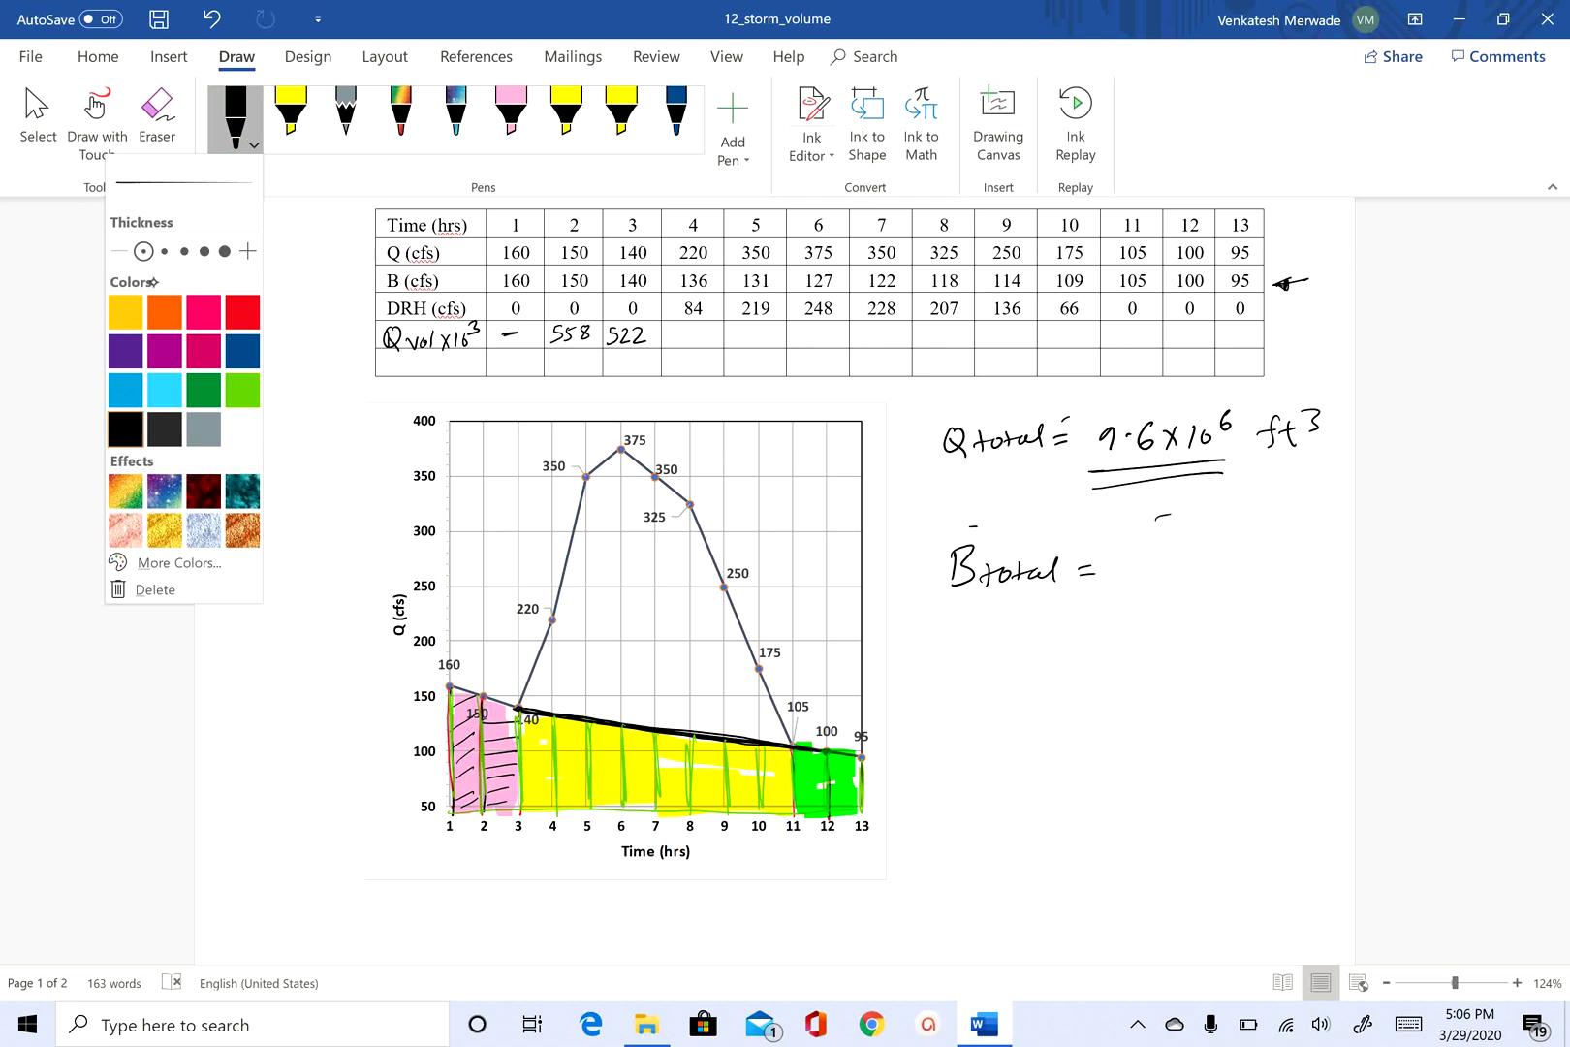
mouse_move(1110, 556)
mouse_down()
mouse_move(1127, 554)
mouse_move(1105, 581)
mouse_move(1149, 576)
mouse_up()
mouse_move(1149, 560)
mouse_down()
mouse_move(1131, 577)
mouse_move(1218, 572)
mouse_up()
mouse_move(1217, 554)
mouse_down()
mouse_move(1202, 572)
mouse_move(1260, 543)
mouse_move(1286, 568)
mouse_move(1327, 553)
mouse_up()
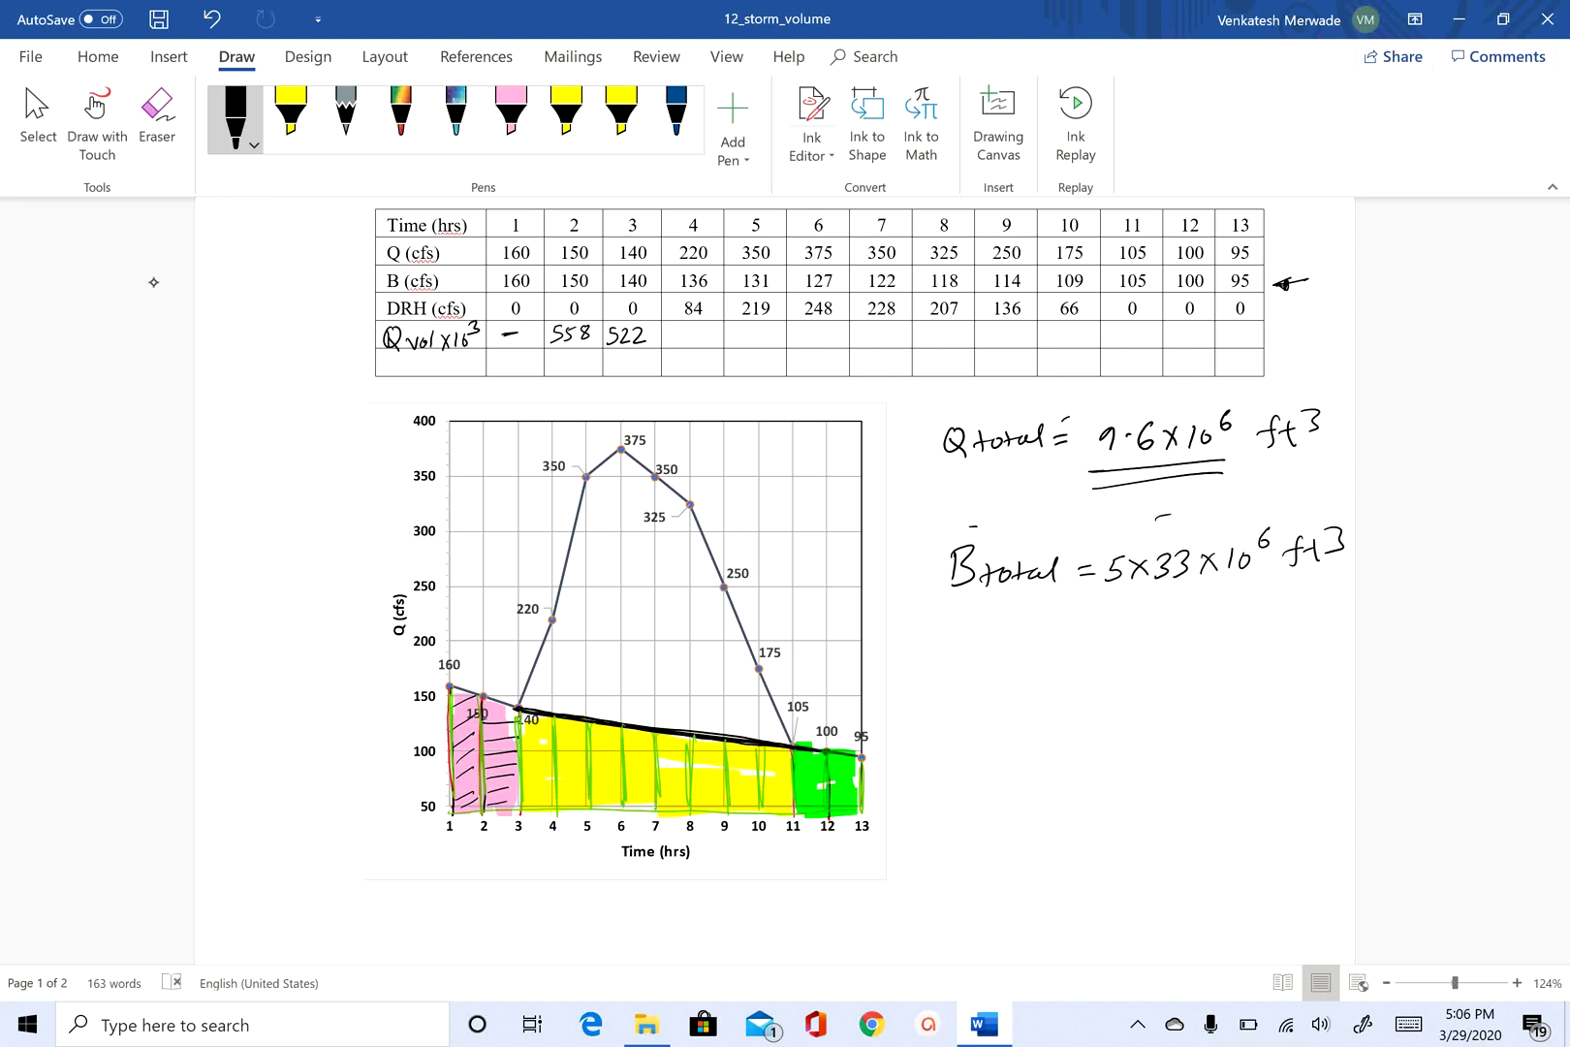
Erase the wrong digits in the baseflow total and ink 5.33 in their place
mouse_move(1139, 570)
mouse_down()
mouse_move(1183, 566)
mouse_move(1119, 558)
mouse_move(1109, 581)
mouse_move(1147, 576)
mouse_up()
click(1183, 564)
click(1115, 569)
click(1132, 570)
mouse_move(1167, 552)
mouse_down()
mouse_move(1167, 576)
mouse_move(1110, 574)
mouse_up()
Handwrite the label 'DRH total =' below the baseflow total
mouse_move(953, 642)
mouse_down()
mouse_move(952, 674)
mouse_move(978, 674)
mouse_up()
drag(979, 644, 1004, 669)
drag(1017, 638, 1033, 688)
drag(1024, 677, 1050, 679)
mouse_move(1063, 669)
mouse_down()
mouse_move(1063, 690)
mouse_move(1072, 676)
mouse_up()
drag(1083, 677, 1087, 687)
drag(1092, 666, 1092, 686)
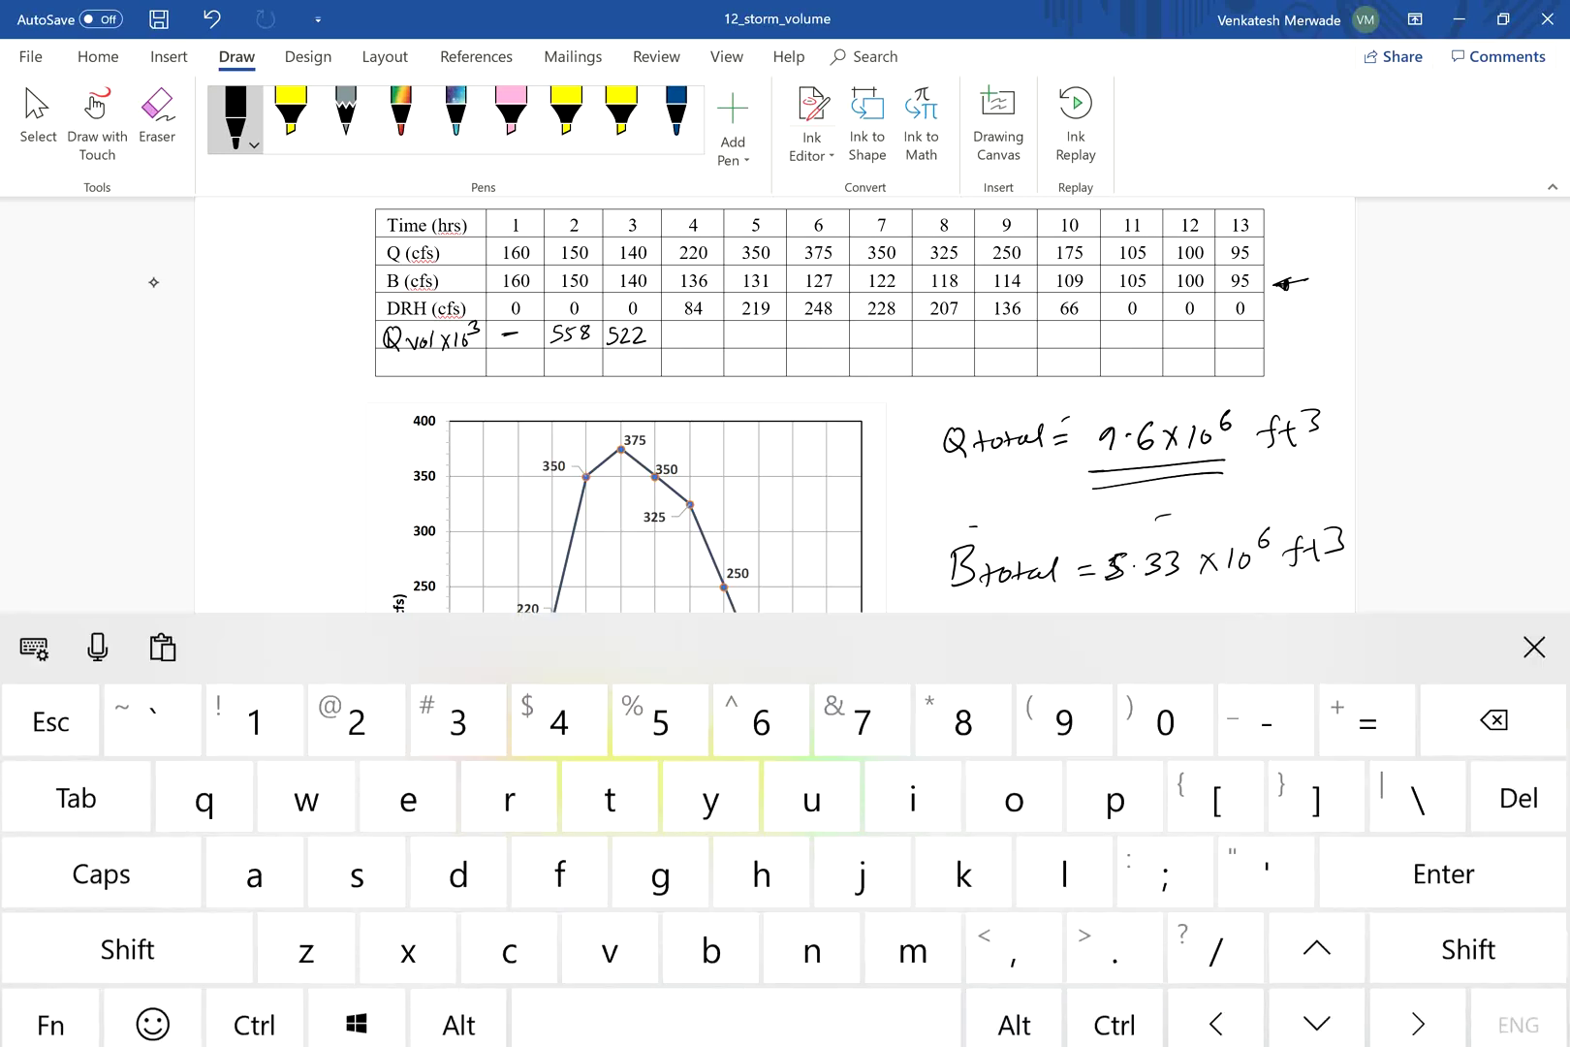
Write 4.27x10^6 ft3 after the DRH label and double-underline it
scroll(597, 393, up, 5)
scroll(597, 394, down, 5)
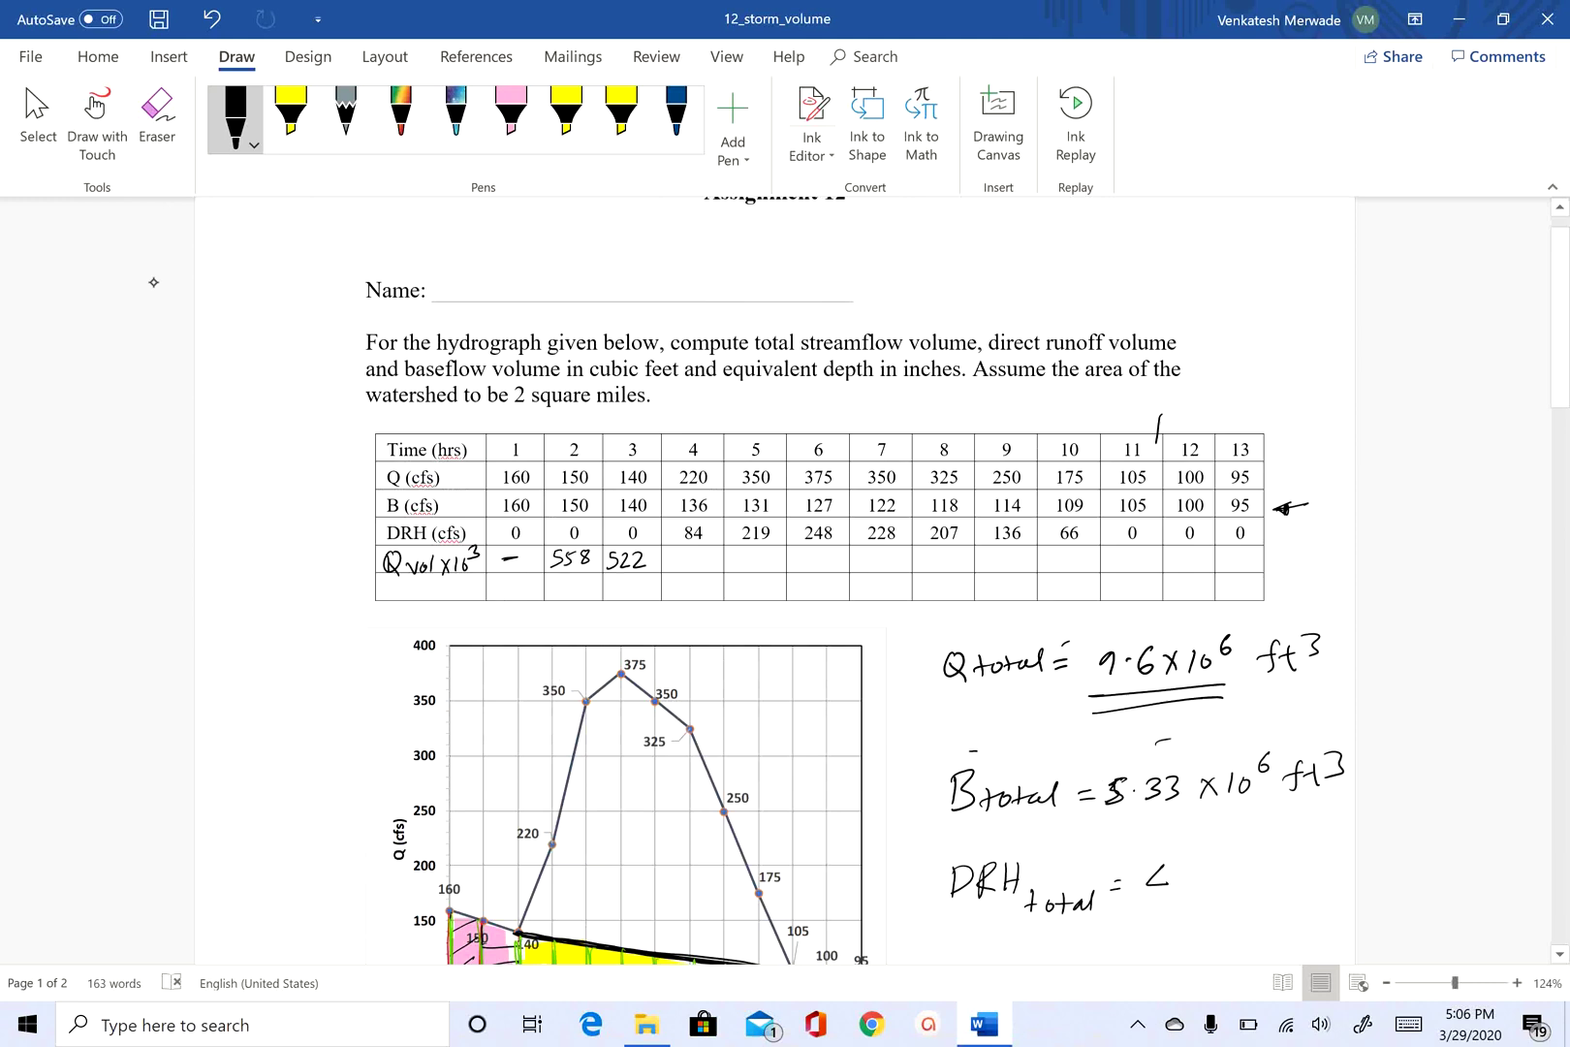
mouse_move(1162, 739)
mouse_down()
mouse_move(1156, 772)
mouse_move(1201, 755)
mouse_move(1214, 767)
mouse_up()
click(1173, 765)
drag(1233, 749, 1232, 768)
mouse_move(1250, 744)
mouse_down()
mouse_move(1250, 766)
mouse_move(1262, 751)
mouse_up()
mouse_move(1287, 730)
mouse_down()
mouse_move(1280, 746)
mouse_move(1309, 770)
mouse_up()
drag(1301, 755, 1327, 768)
drag(1314, 755, 1338, 754)
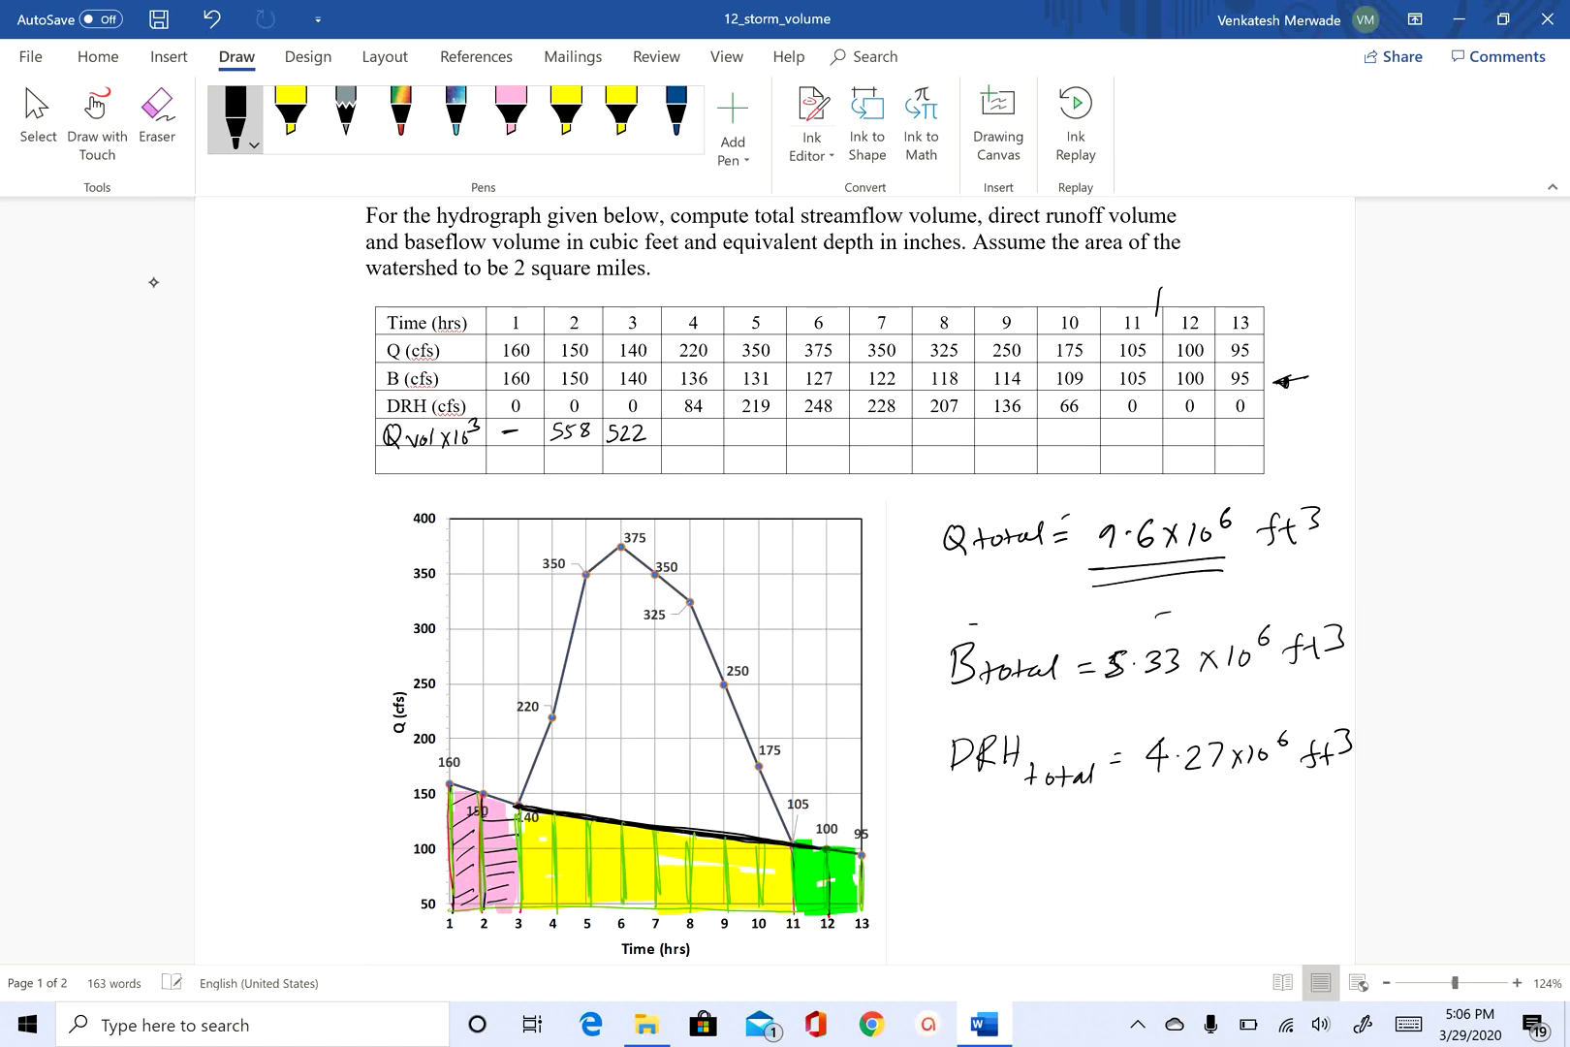
mouse_move(1150, 791)
mouse_down()
mouse_move(1265, 784)
mouse_move(1249, 795)
mouse_up()
Double-underline the corrected baseflow total 5.33x10^6 ft3
scroll(153, 282, down, 4)
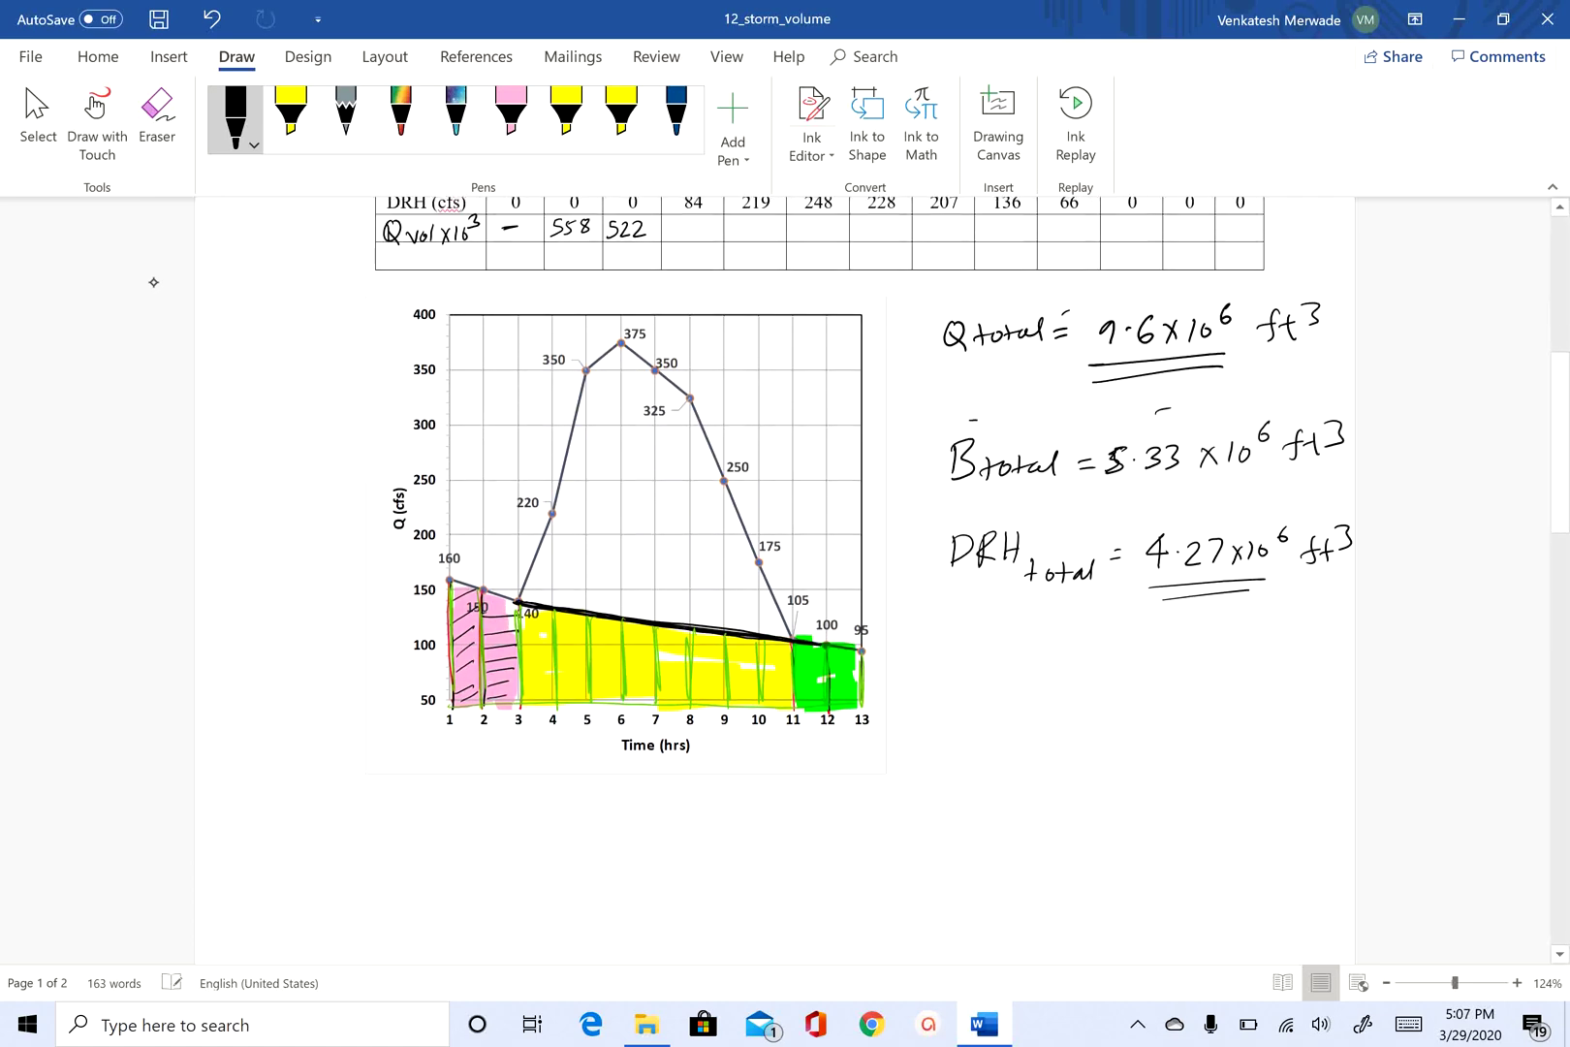
scroll(153, 282, up, 1)
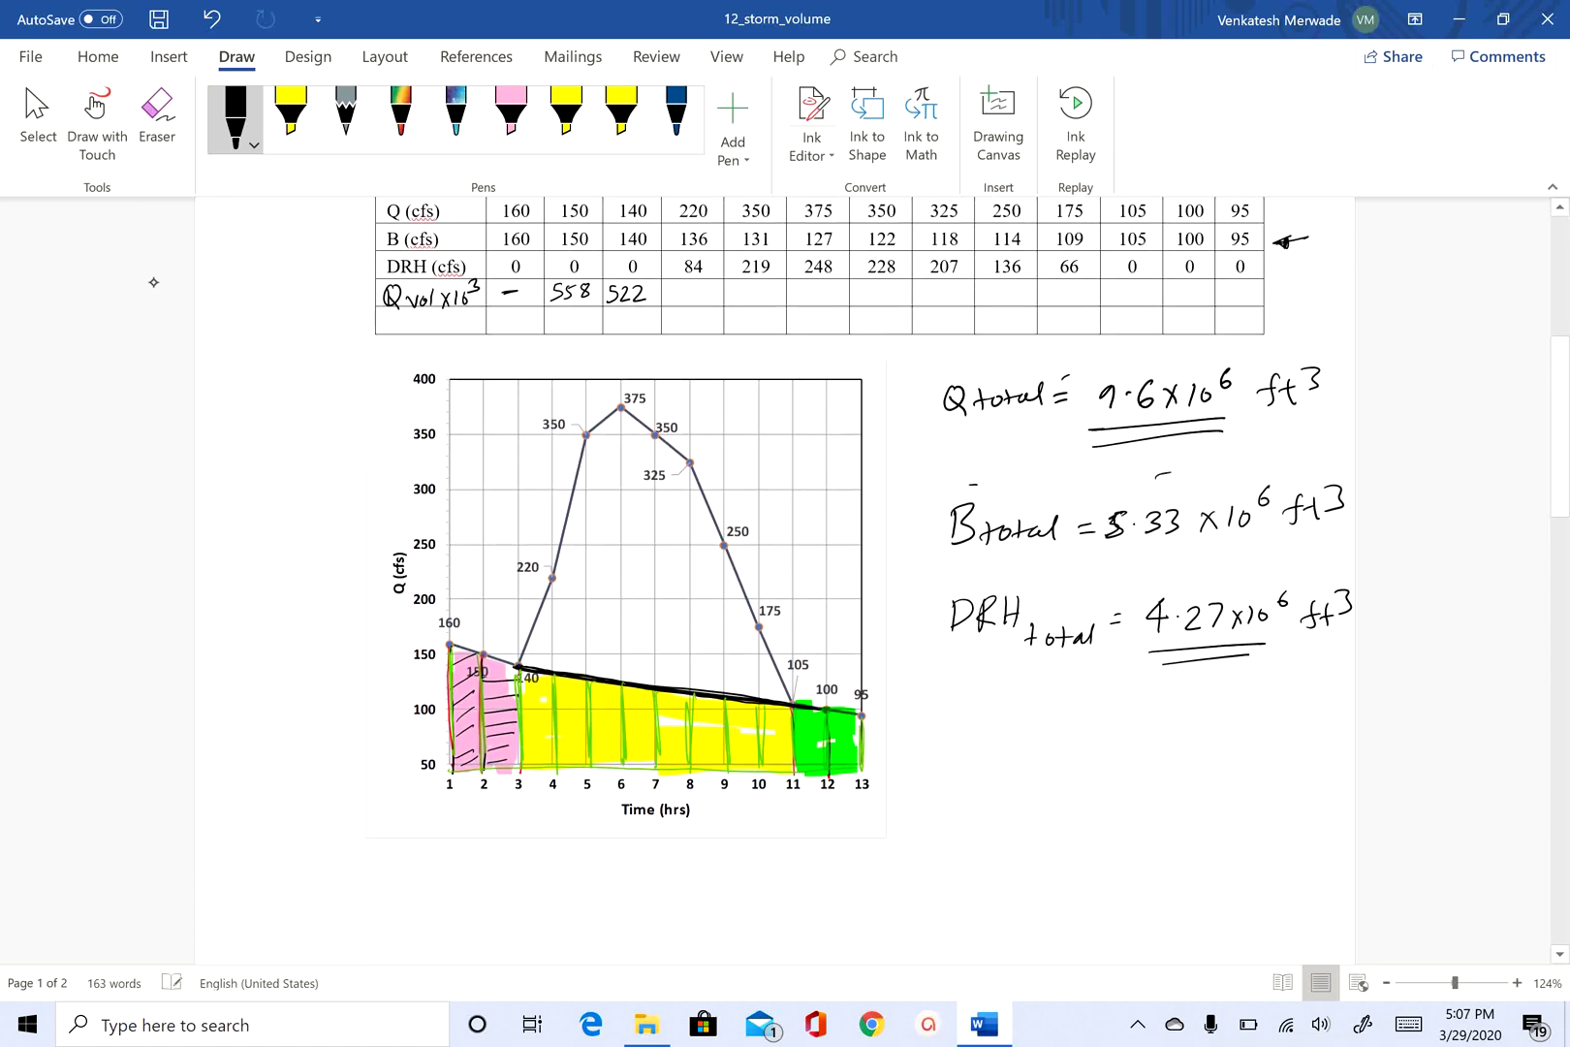
drag(1101, 559, 1249, 549)
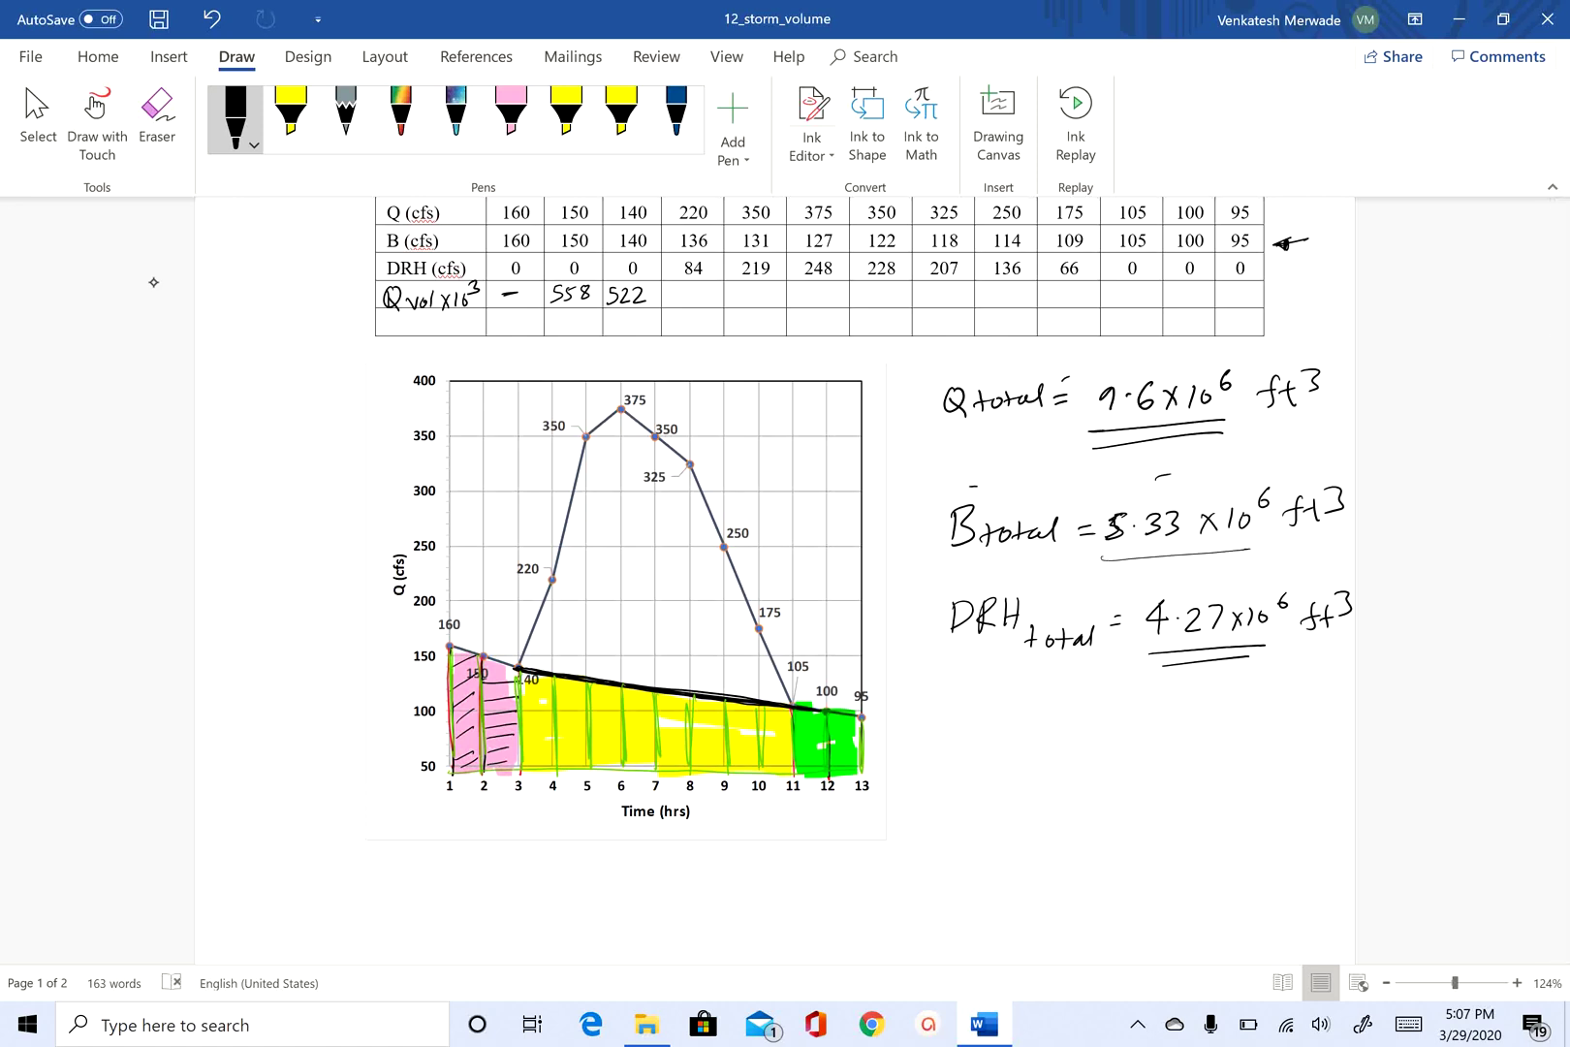
drag(1103, 554, 1241, 548)
Double-underline 'equivalent depth' and '2 square miles' in the problem text with the black pen
drag(462, 776, 434, 782)
scroll(153, 282, down, 1)
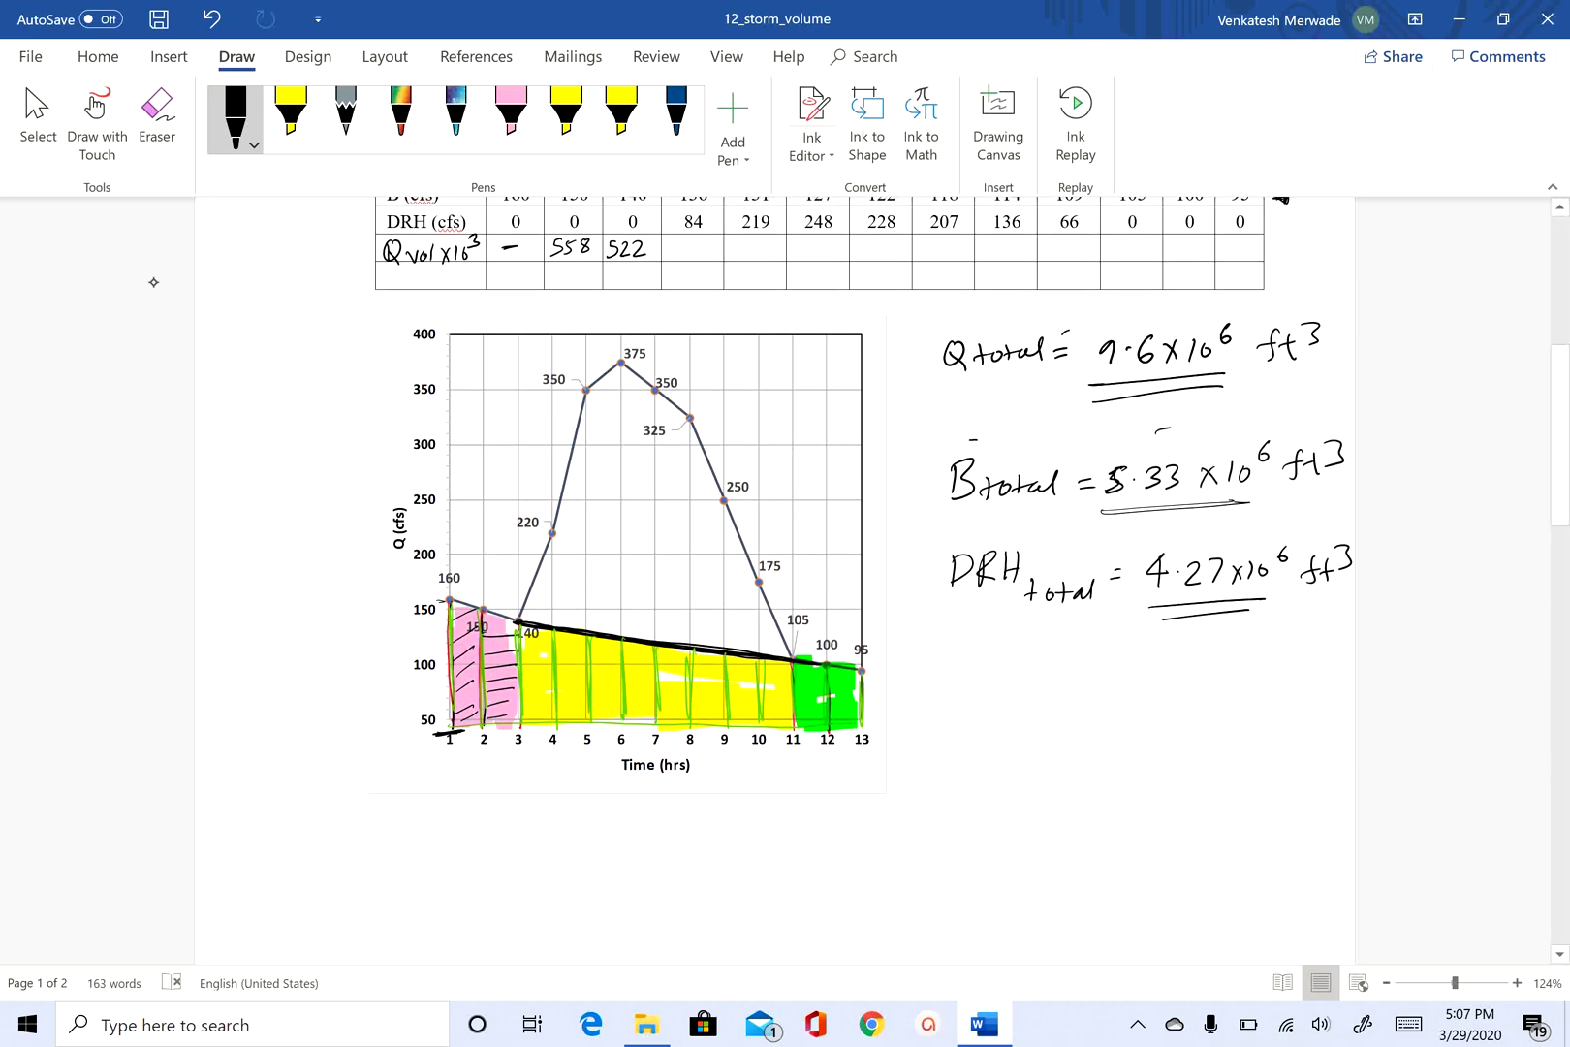
scroll(153, 282, up, 4)
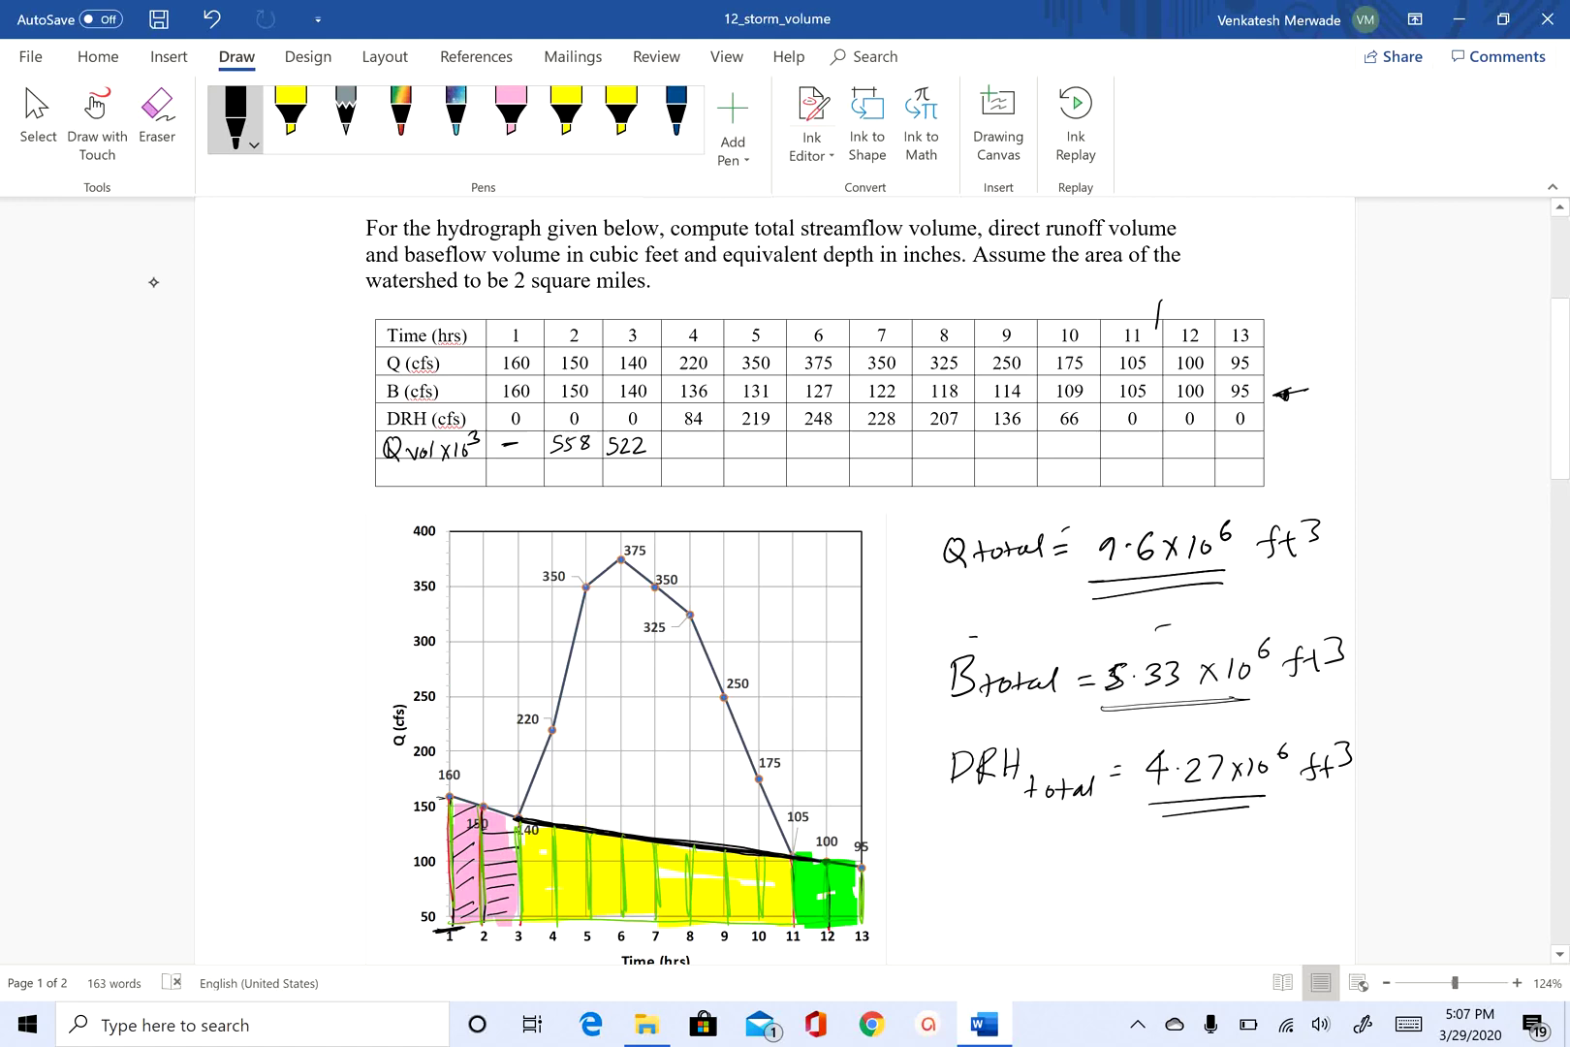
drag(728, 276, 875, 273)
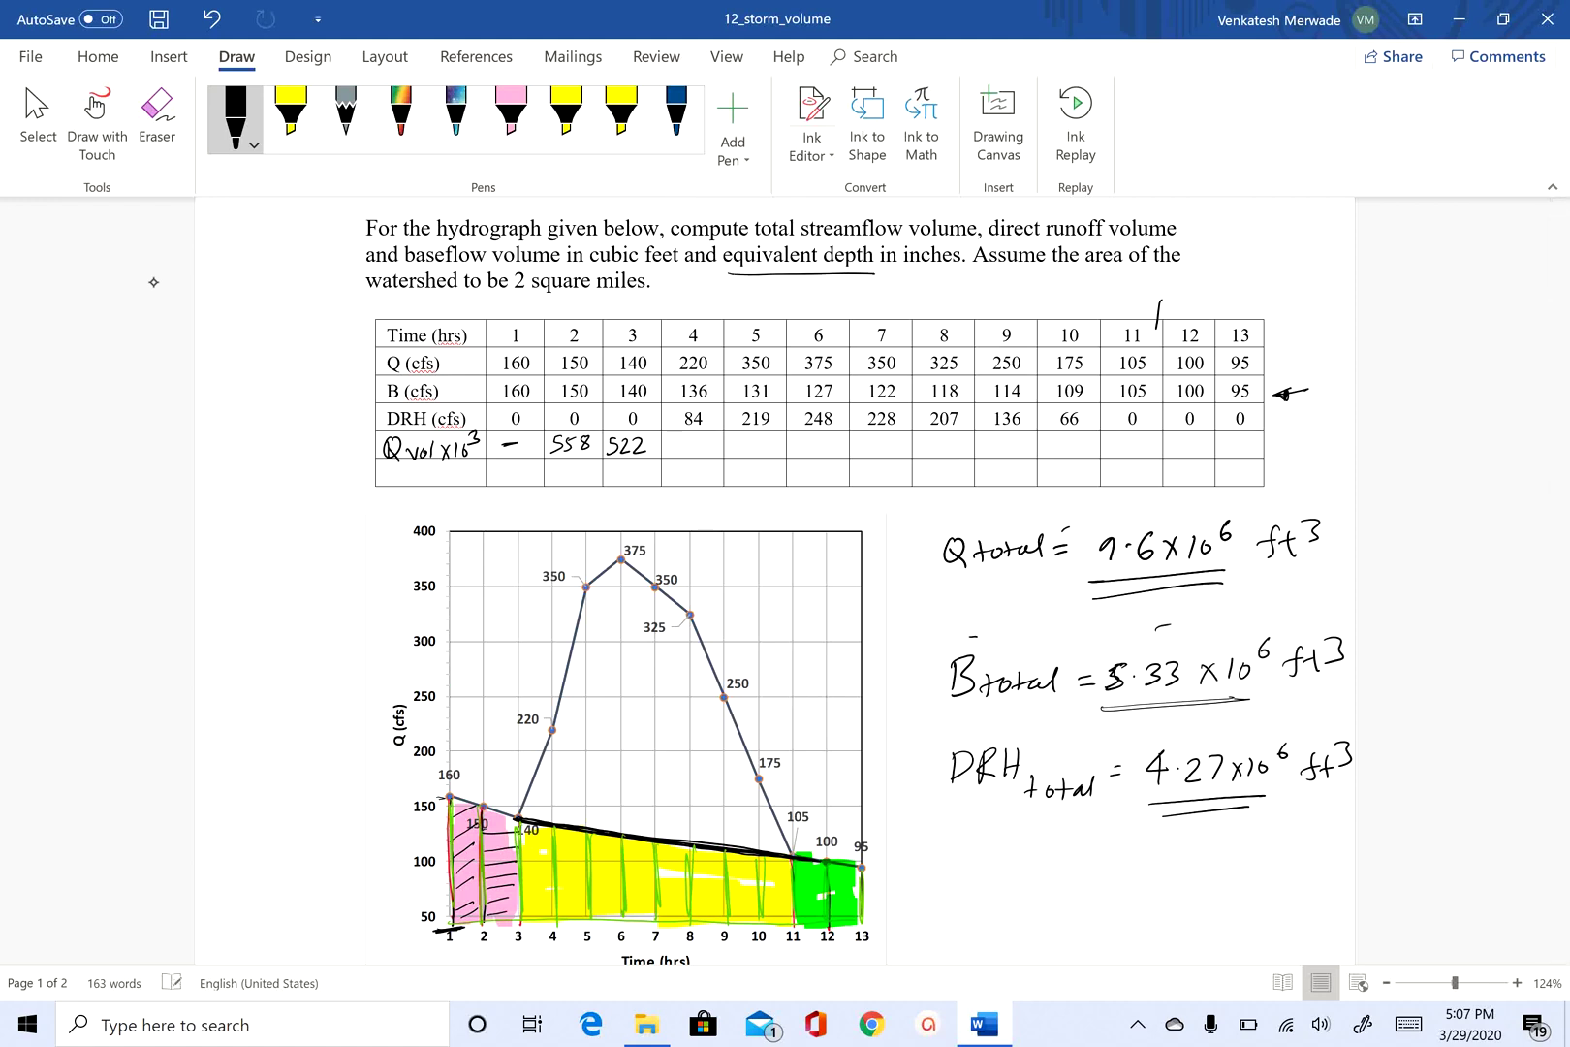
drag(515, 296, 635, 300)
drag(726, 279, 868, 274)
scroll(775, 942, down, 5)
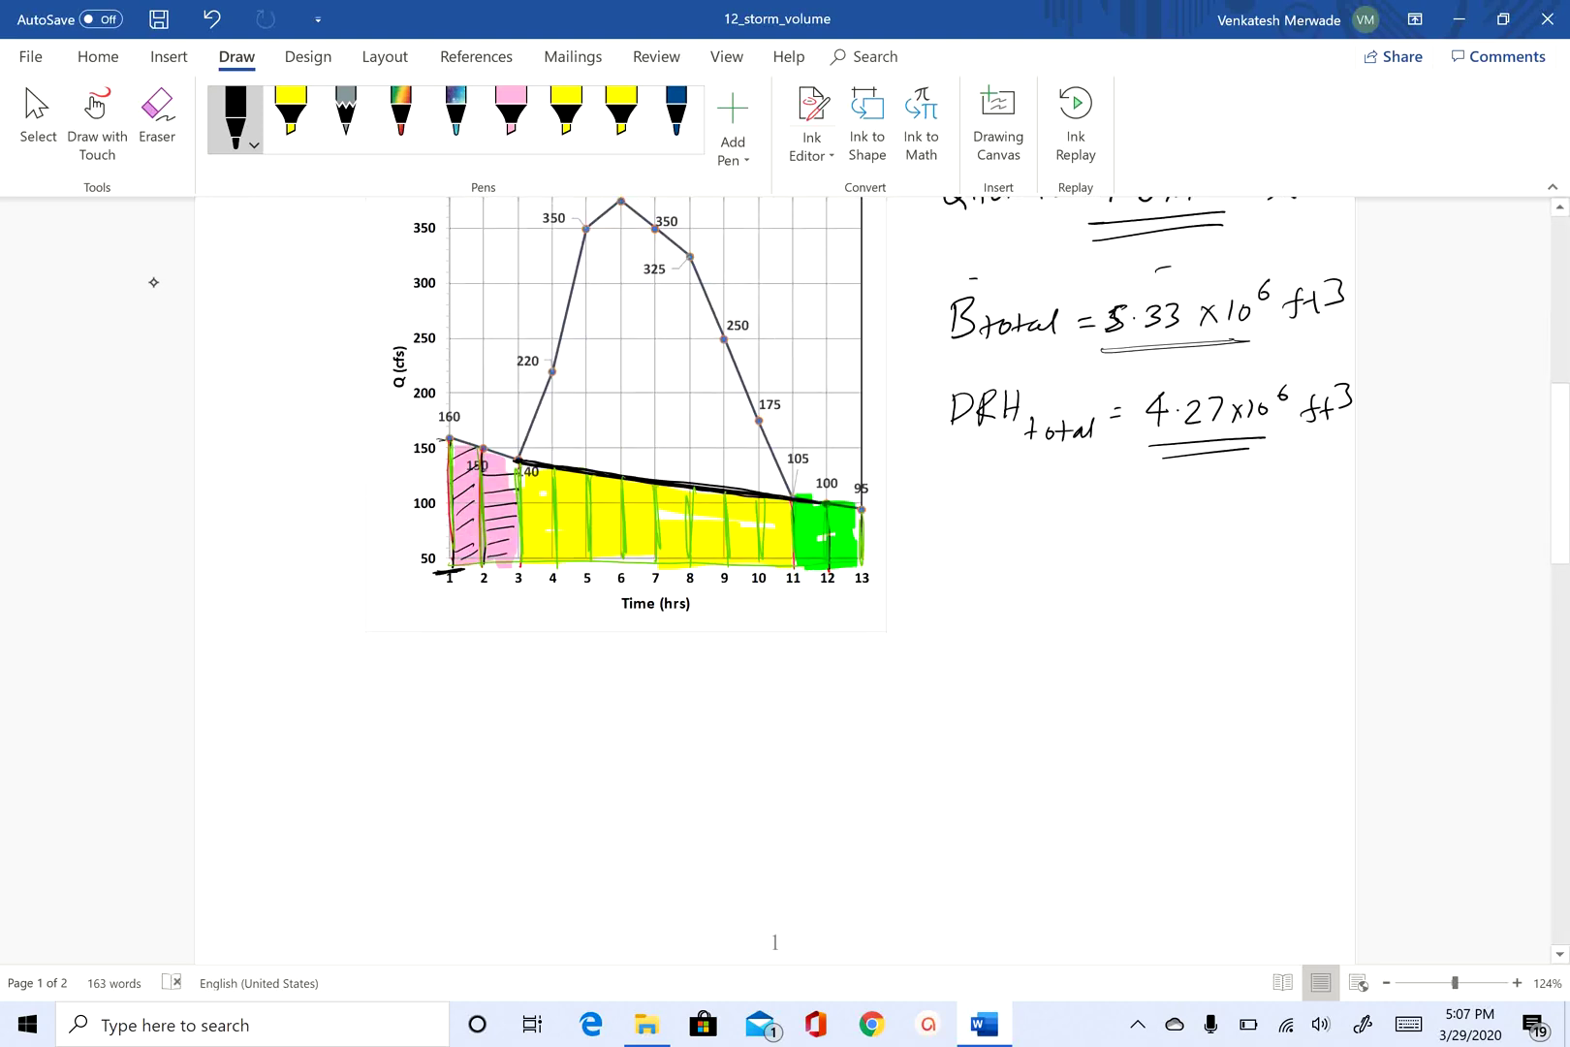
Handwrite 'Q depth = 9.6×10⁶' beside the hydrograph
click(673, 666)
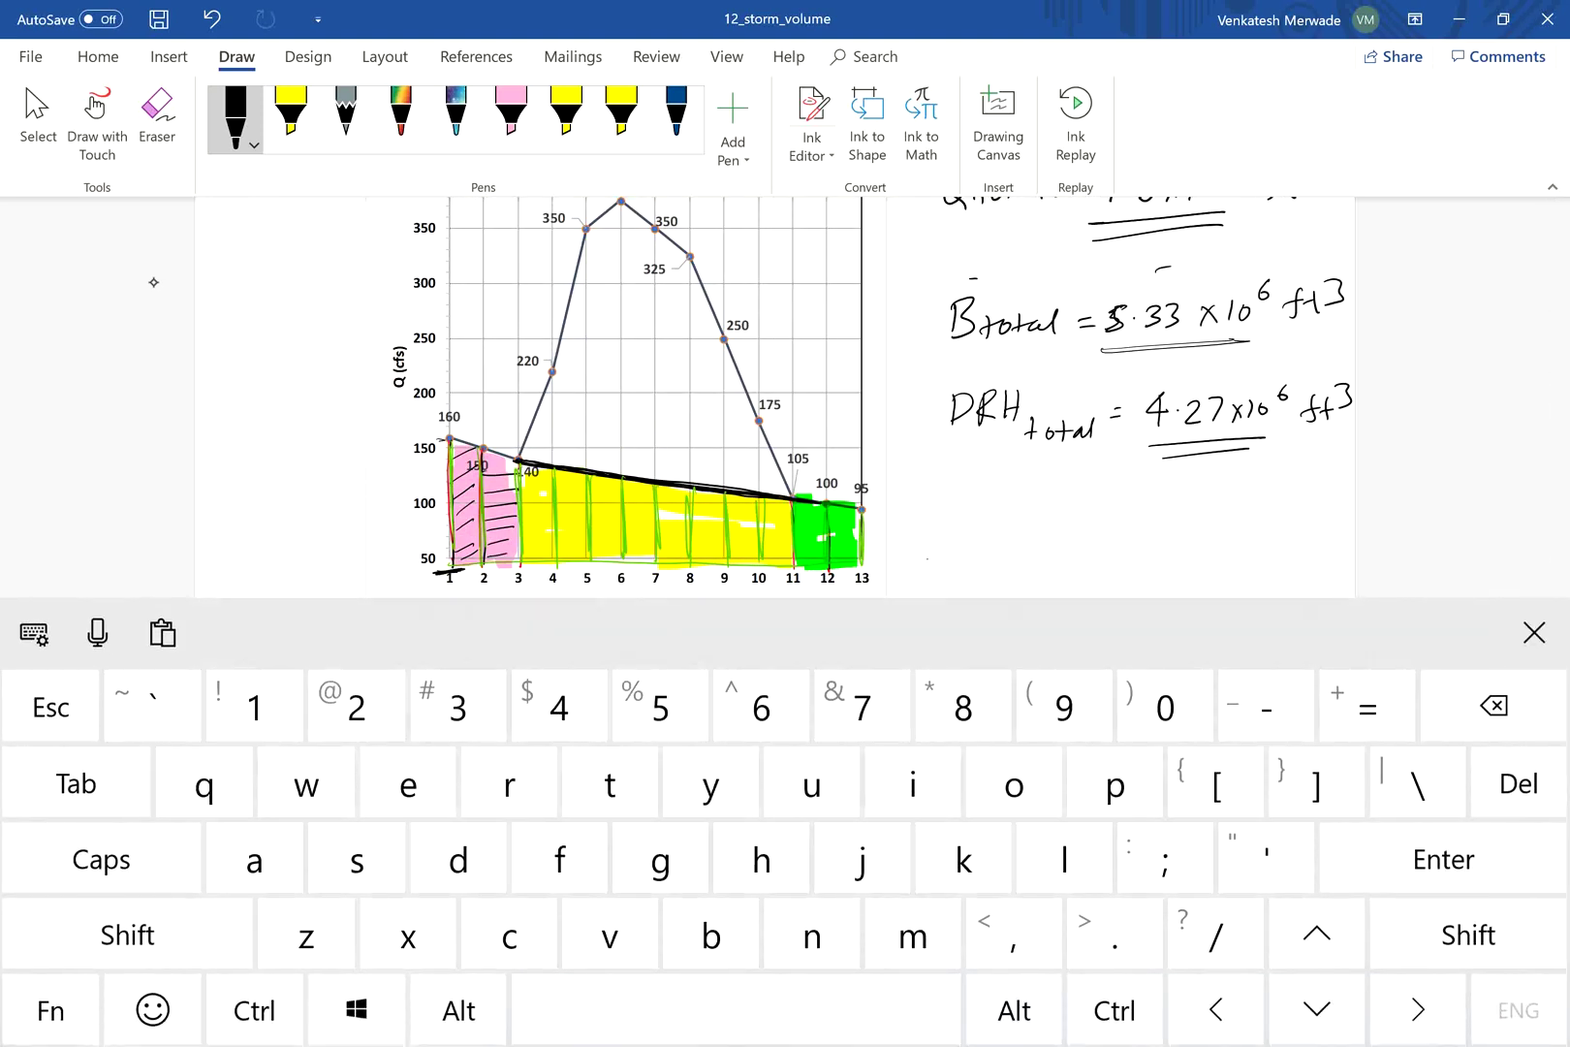
mouse_move(925, 449)
mouse_down()
mouse_move(954, 501)
mouse_move(978, 495)
mouse_move(985, 512)
mouse_move(1040, 480)
mouse_up()
drag(1029, 487, 1041, 486)
scroll(979, 582, up, 5)
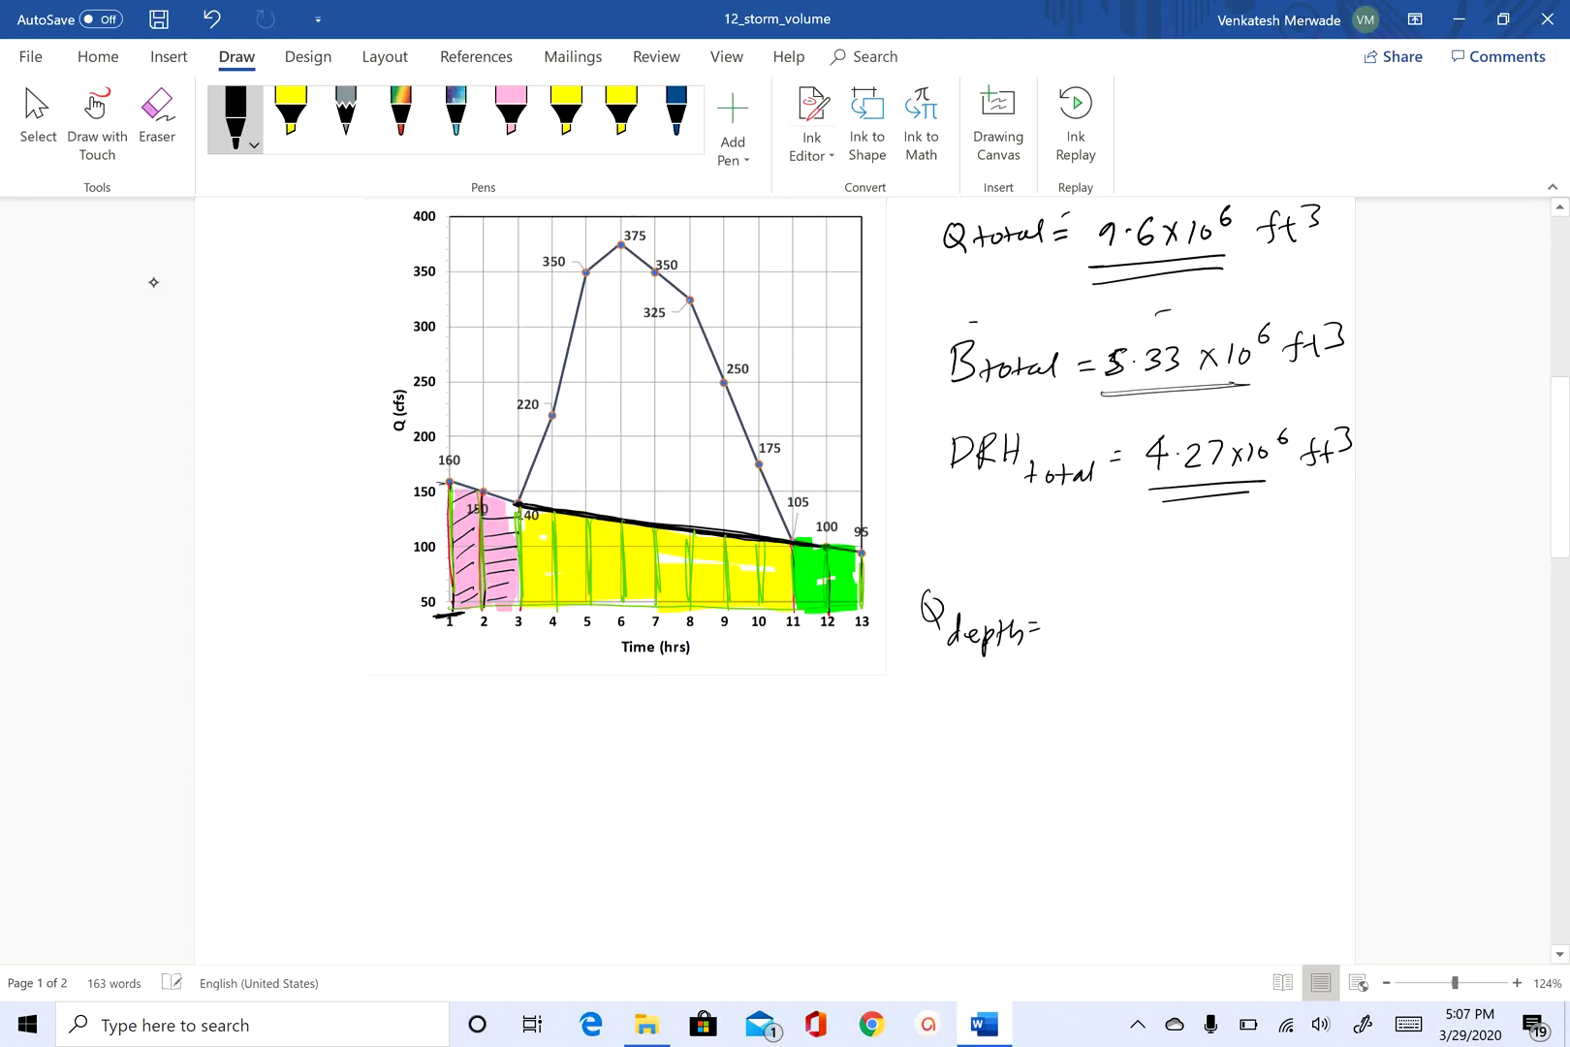
scroll(979, 581, down, 2)
mouse_move(1070, 559)
mouse_down()
mouse_move(1066, 587)
mouse_move(1143, 579)
mouse_up()
click(1088, 570)
mouse_move(1144, 560)
mouse_down()
mouse_move(1130, 581)
mouse_move(1152, 579)
mouse_up()
drag(1166, 561, 1184, 549)
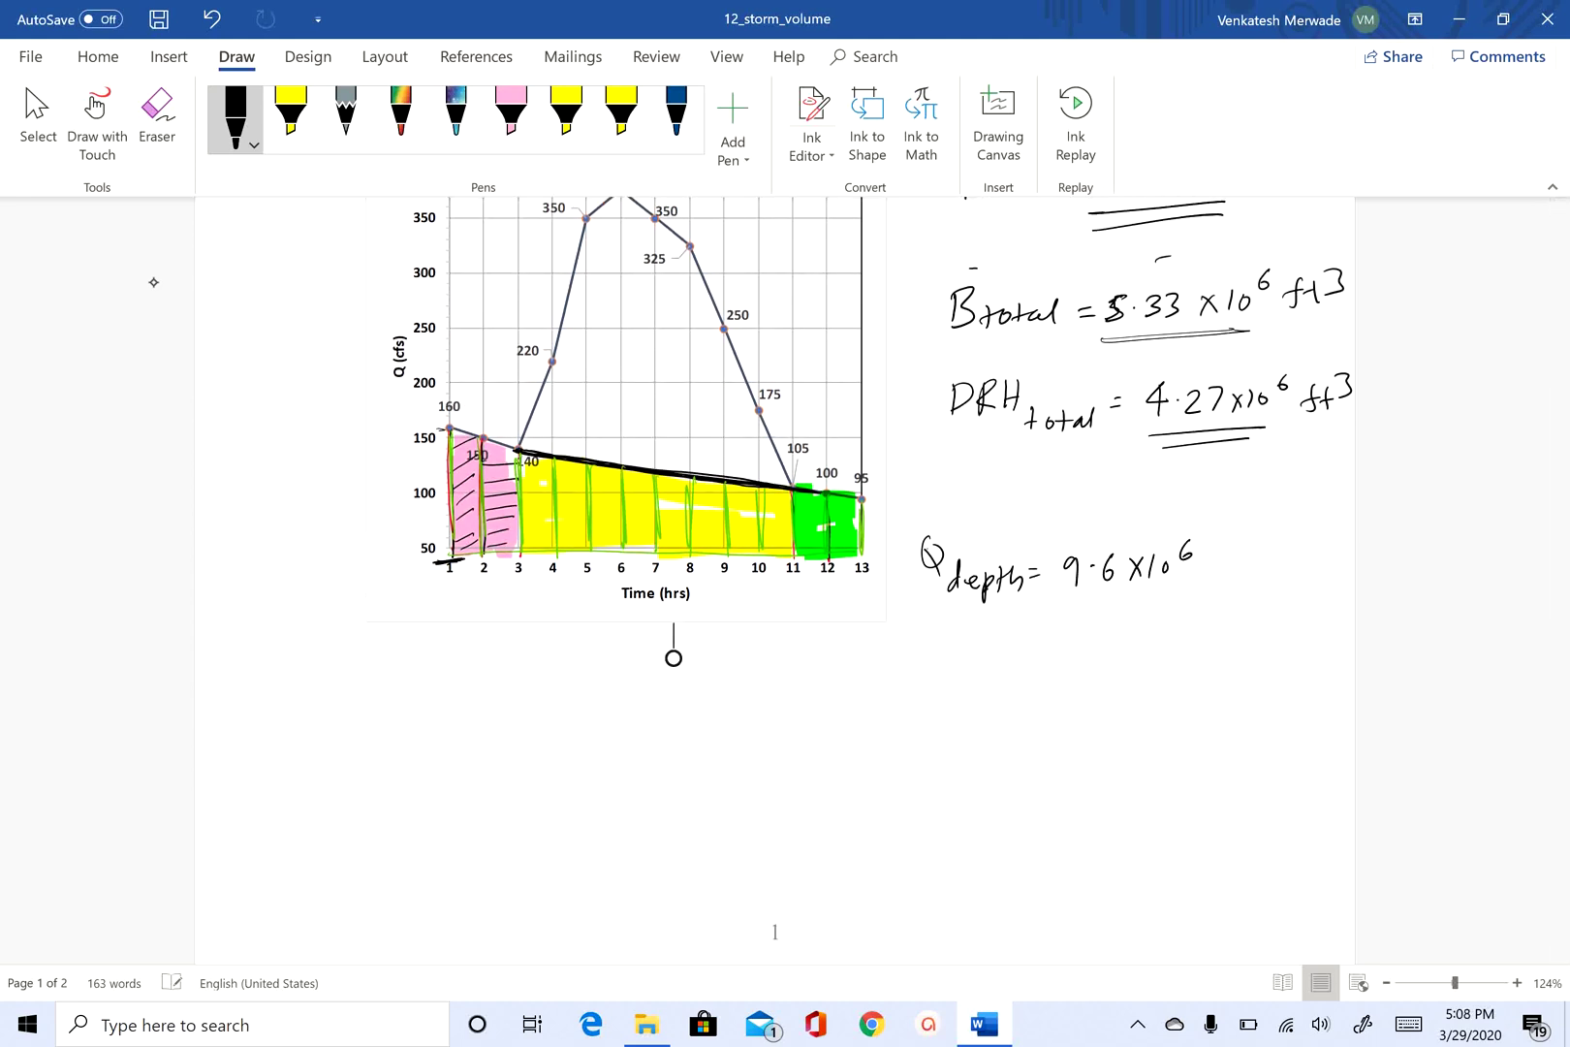
Draw the fraction bar and write the denominator 2×5280×5280 beneath it
drag(1040, 608, 1303, 587)
mouse_move(1033, 635)
mouse_down()
mouse_move(1032, 654)
mouse_move(1058, 652)
mouse_up()
mouse_move(1070, 631)
mouse_down()
mouse_move(1086, 653)
mouse_move(1069, 654)
mouse_move(1099, 641)
mouse_move(1099, 655)
mouse_up()
drag(1101, 627, 1112, 625)
drag(1118, 630, 1131, 650)
mouse_move(1144, 626)
mouse_down()
mouse_move(1140, 639)
mouse_move(1143, 623)
mouse_up()
mouse_move(1163, 621)
mouse_down()
mouse_move(1162, 644)
mouse_move(1199, 641)
mouse_up()
mouse_move(1199, 624)
mouse_down()
mouse_move(1183, 645)
mouse_move(1292, 630)
mouse_up()
Write '= 0.172 ft' below the fraction and double-underline the result
drag(1020, 708, 1036, 707)
drag(1018, 713, 1038, 712)
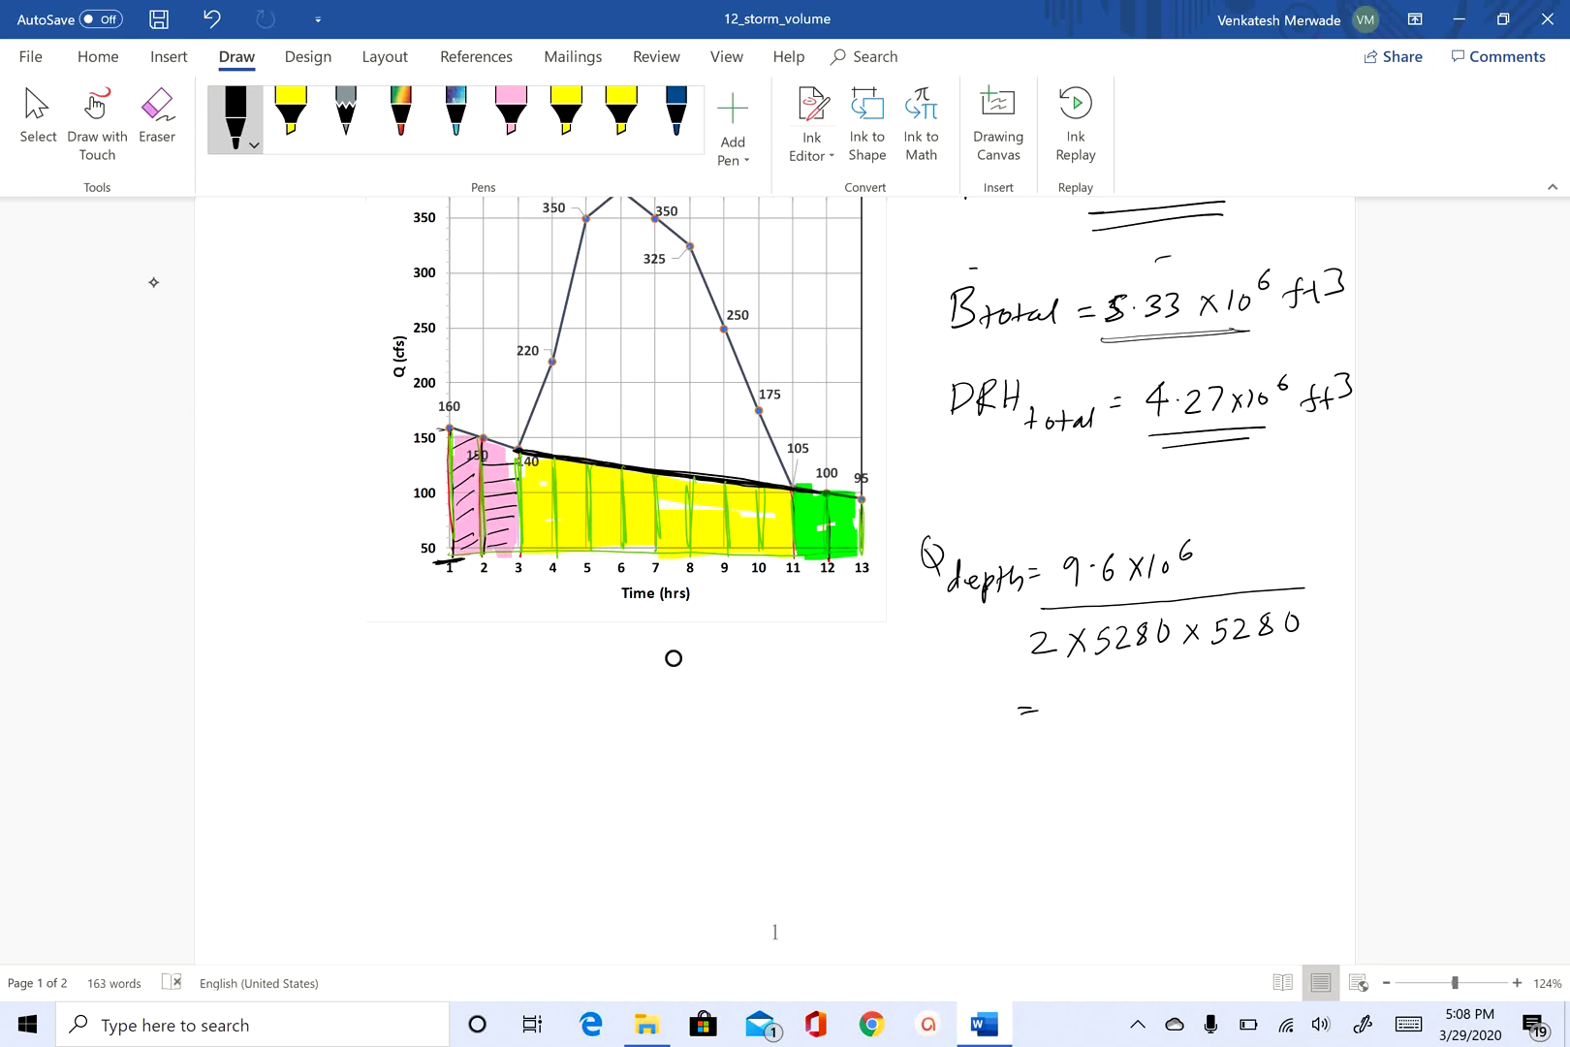
click(1098, 700)
drag(1078, 694, 1109, 710)
mouse_move(1121, 686)
mouse_down()
mouse_move(1124, 713)
mouse_move(1214, 706)
mouse_up()
drag(1207, 687, 1229, 687)
drag(1239, 671, 1243, 700)
drag(1229, 682, 1251, 678)
drag(1092, 727, 1163, 732)
Multiply by 12 and write the rounded depth '≈ 2 in' on the next line
click(1026, 768)
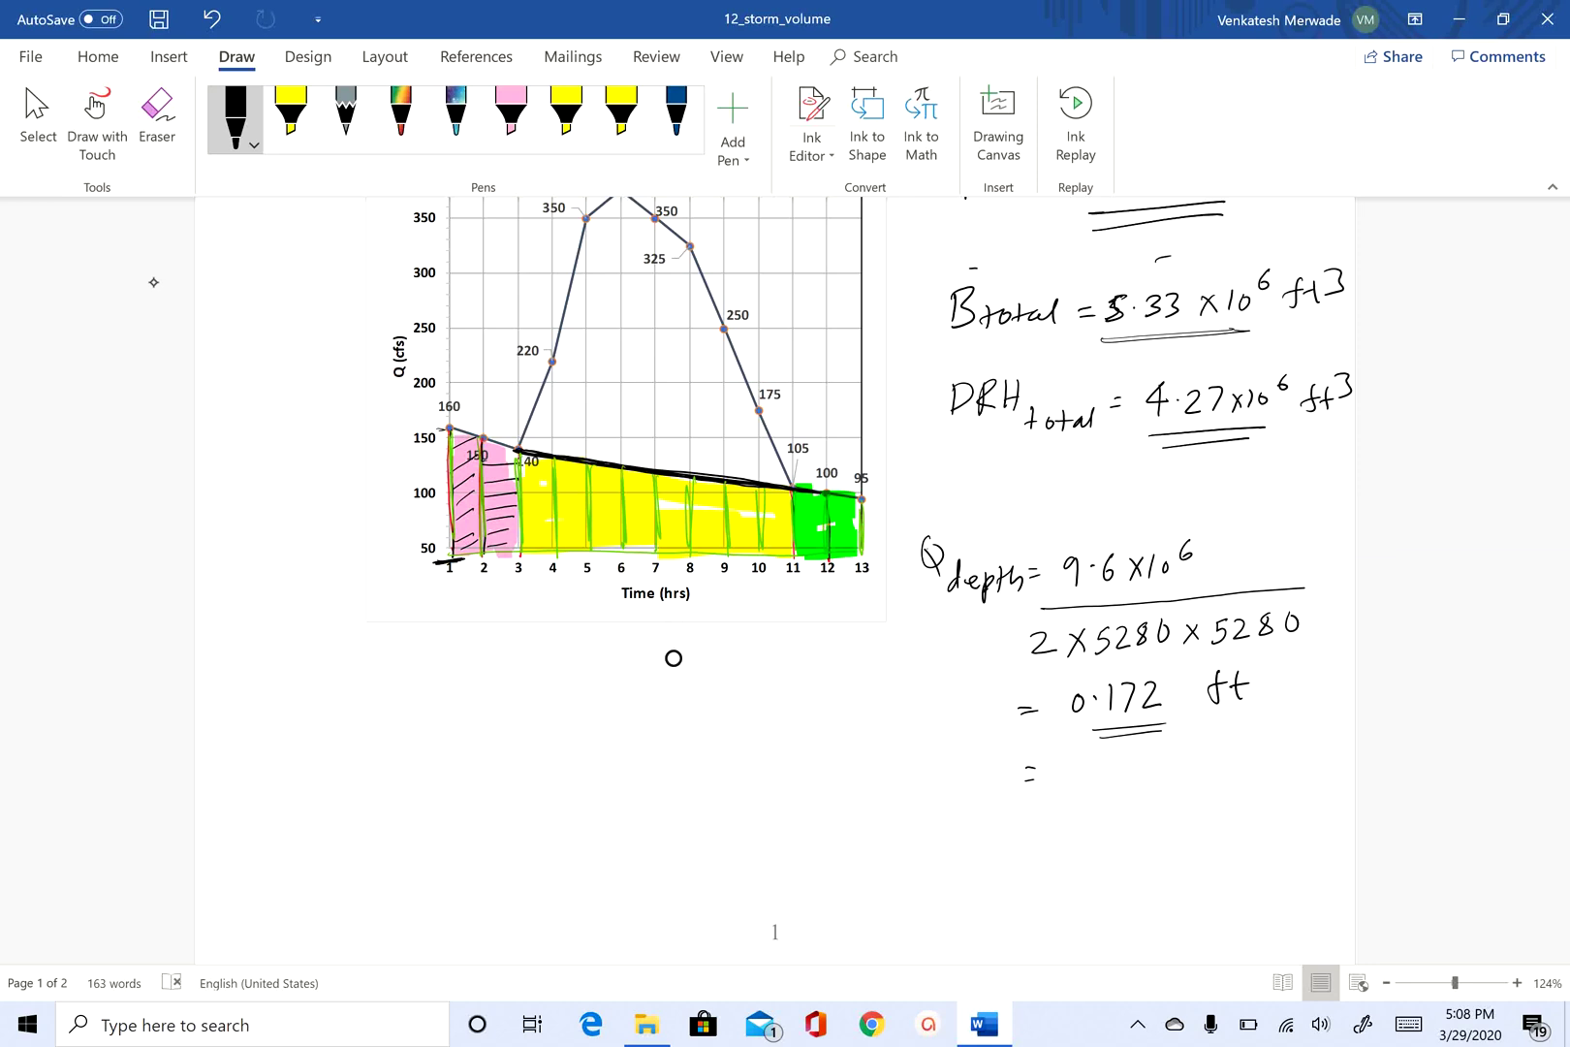
drag(1290, 677, 1304, 697)
mouse_move(1304, 676)
mouse_down()
mouse_move(1289, 698)
mouse_move(1315, 694)
mouse_up()
drag(1323, 679, 1344, 693)
drag(1030, 772, 1064, 772)
mouse_move(1029, 764)
mouse_down()
mouse_move(1127, 768)
mouse_move(1140, 789)
mouse_up()
mouse_move(1108, 799)
mouse_down()
mouse_move(1142, 776)
mouse_move(1141, 797)
mouse_move(1221, 779)
mouse_up()
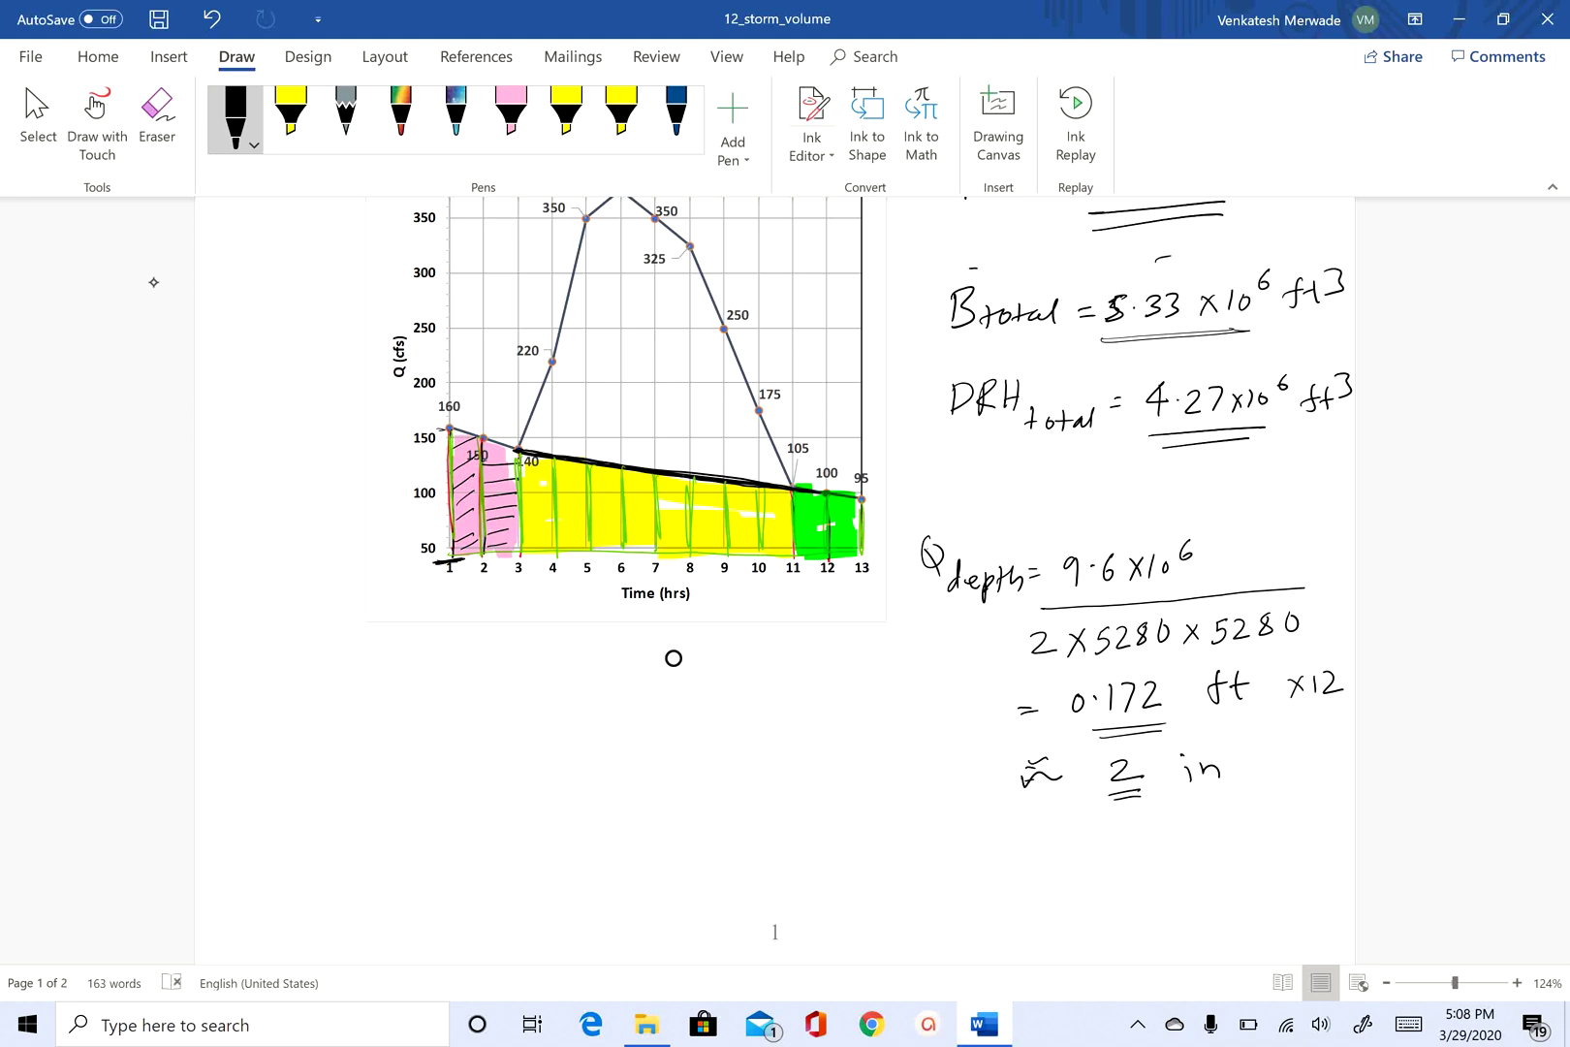
Write 'B depth ≈ 1.1 in' under the Q depth lines and underline the value
mouse_move(947, 844)
mouse_down()
mouse_move(949, 872)
mouse_move(998, 842)
mouse_move(1032, 880)
mouse_up()
drag(1036, 850, 1054, 871)
drag(1029, 857, 1106, 856)
mouse_move(1134, 837)
mouse_down()
mouse_move(1135, 859)
mouse_move(1237, 850)
mouse_up()
click(1149, 850)
drag(1133, 874, 1178, 868)
drag(1128, 885, 1173, 879)
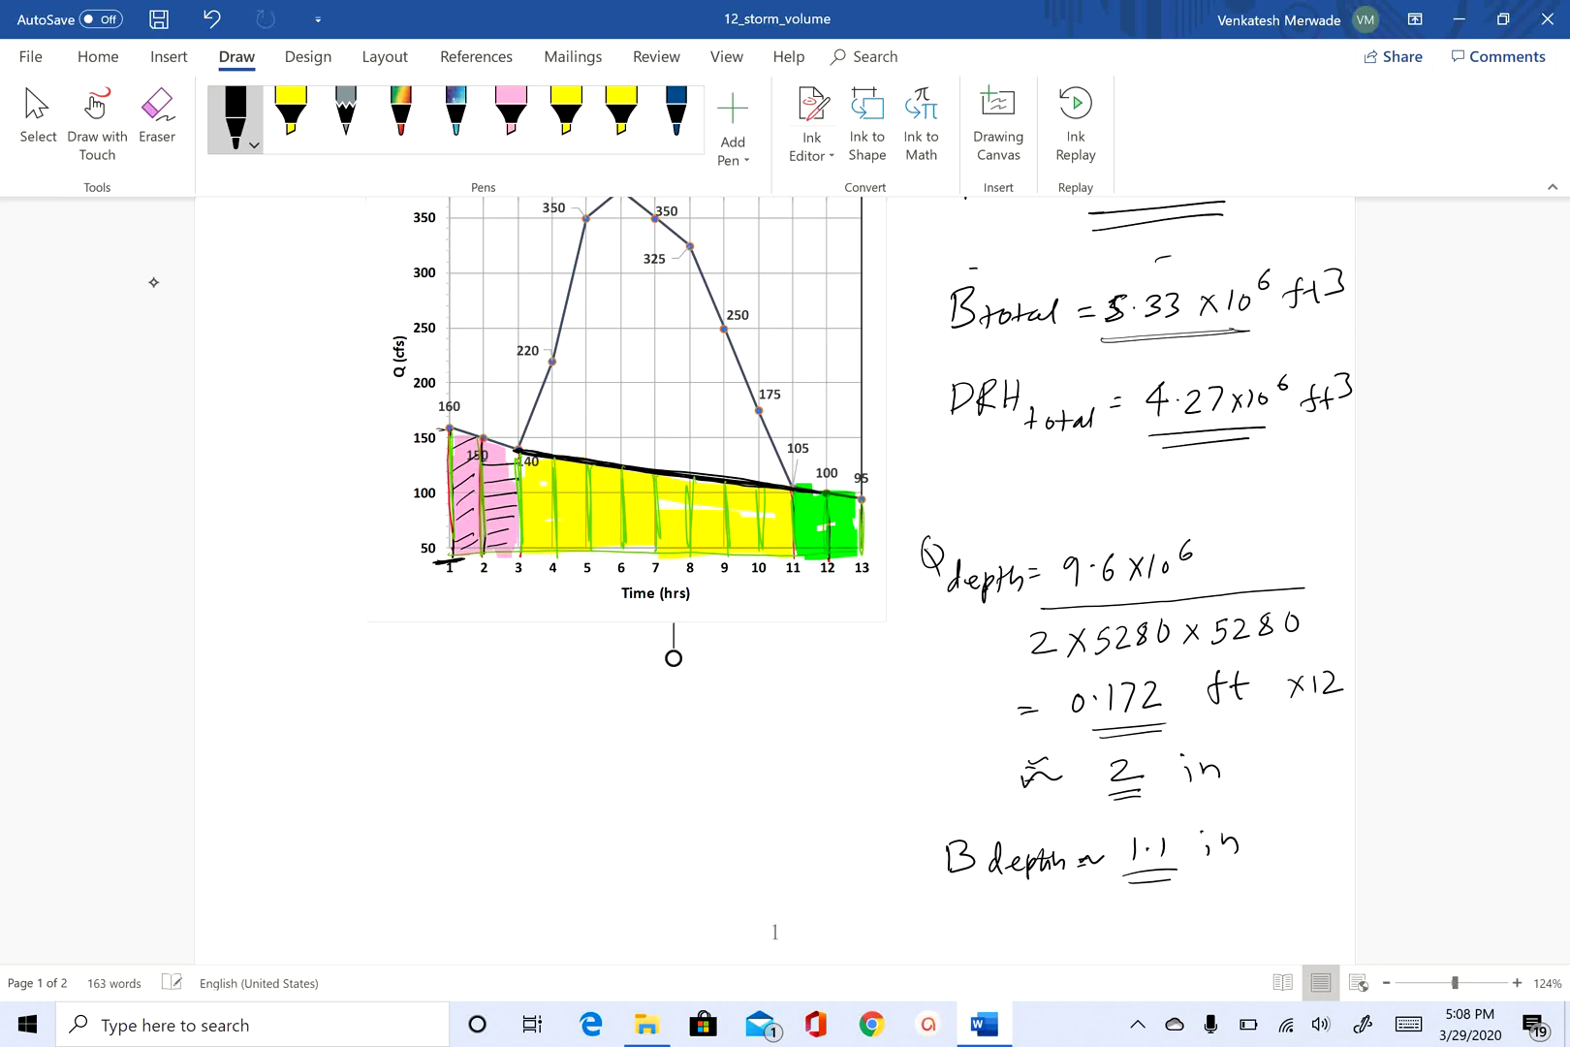
Write 'DRH ≈ 0.9 in' below it and underline the value
drag(941, 912, 943, 936)
mouse_move(973, 915)
mouse_down()
mouse_move(974, 938)
mouse_move(1000, 932)
mouse_up()
drag(1012, 910, 1013, 935)
drag(999, 924, 1074, 925)
drag(1132, 914, 1168, 927)
click(1142, 917)
mouse_move(1114, 950)
mouse_down()
mouse_move(1213, 931)
mouse_move(1187, 943)
mouse_up()
drag(1229, 927, 1245, 916)
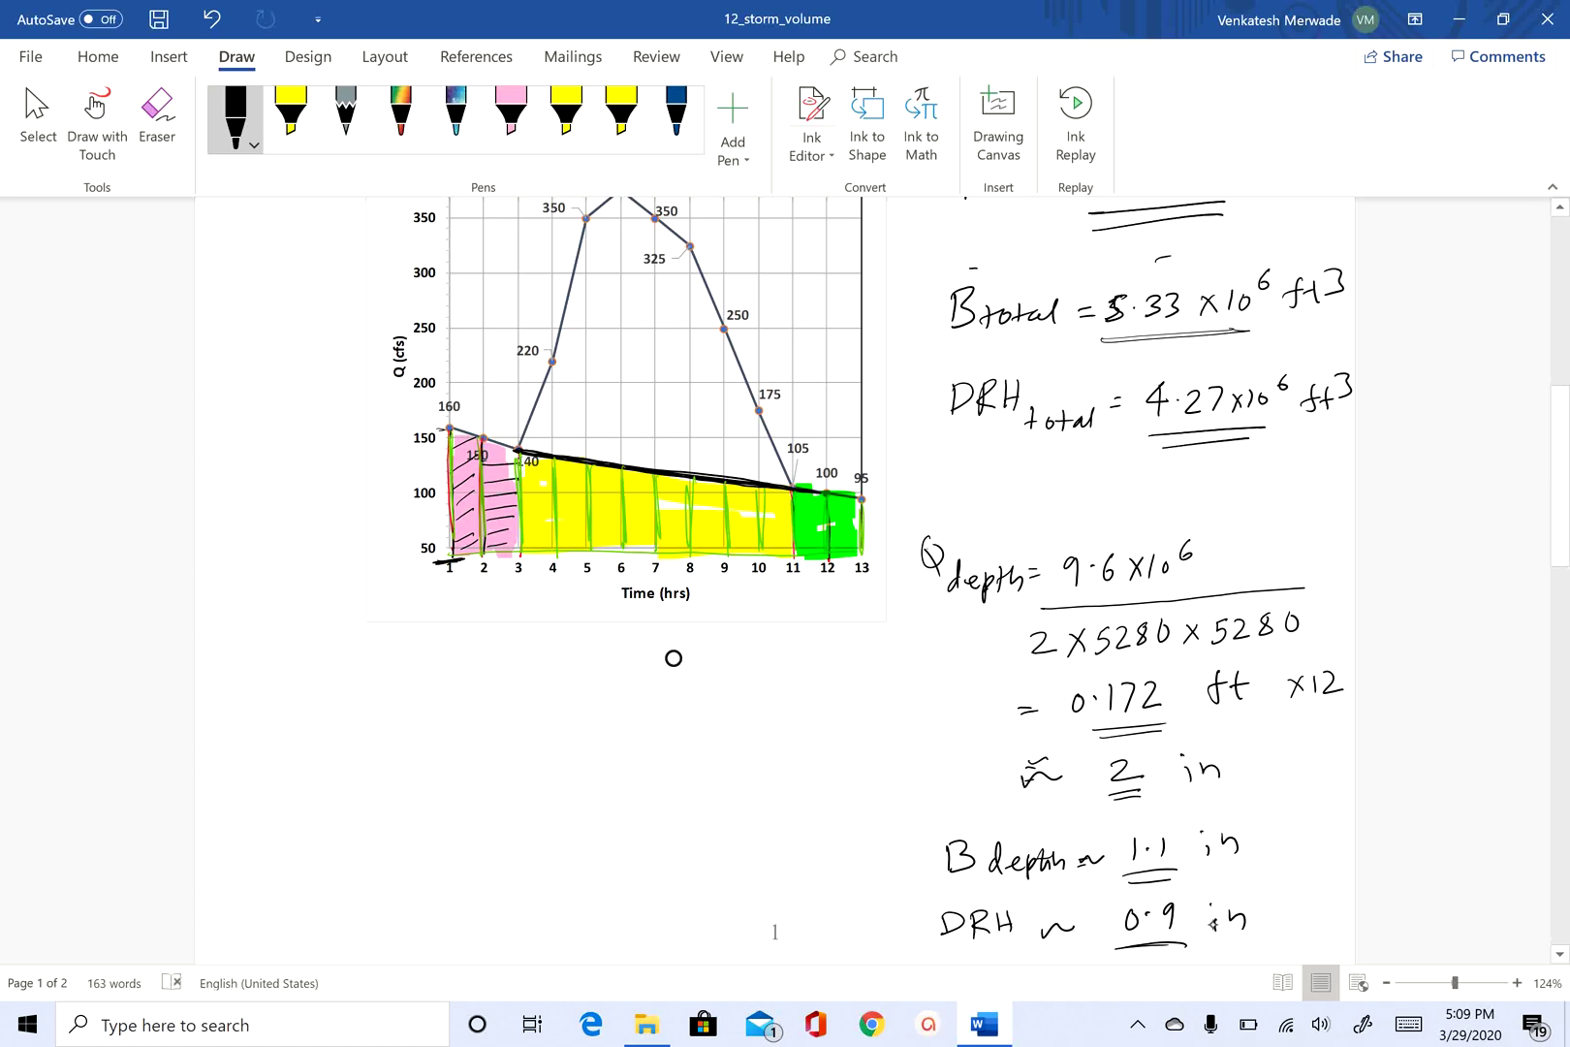
scroll(674, 658, down, 3)
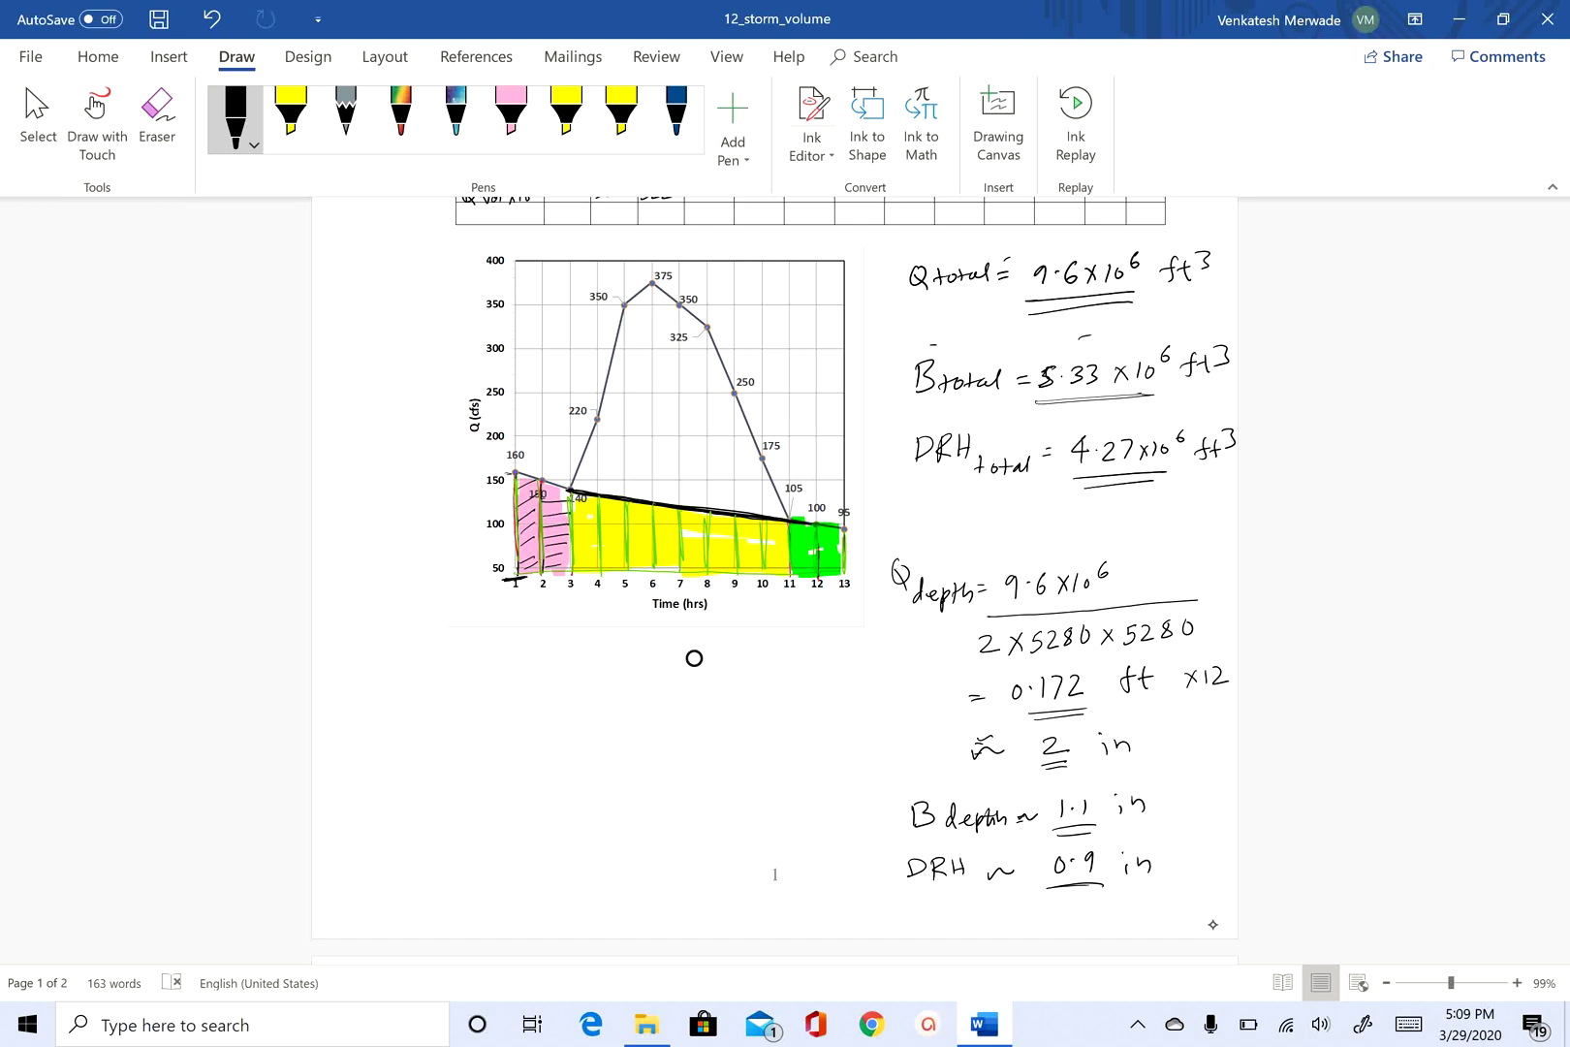
On page 2, handwrite the 'Qtotal =' label beside the hydrograph
scroll(694, 658, down, 10)
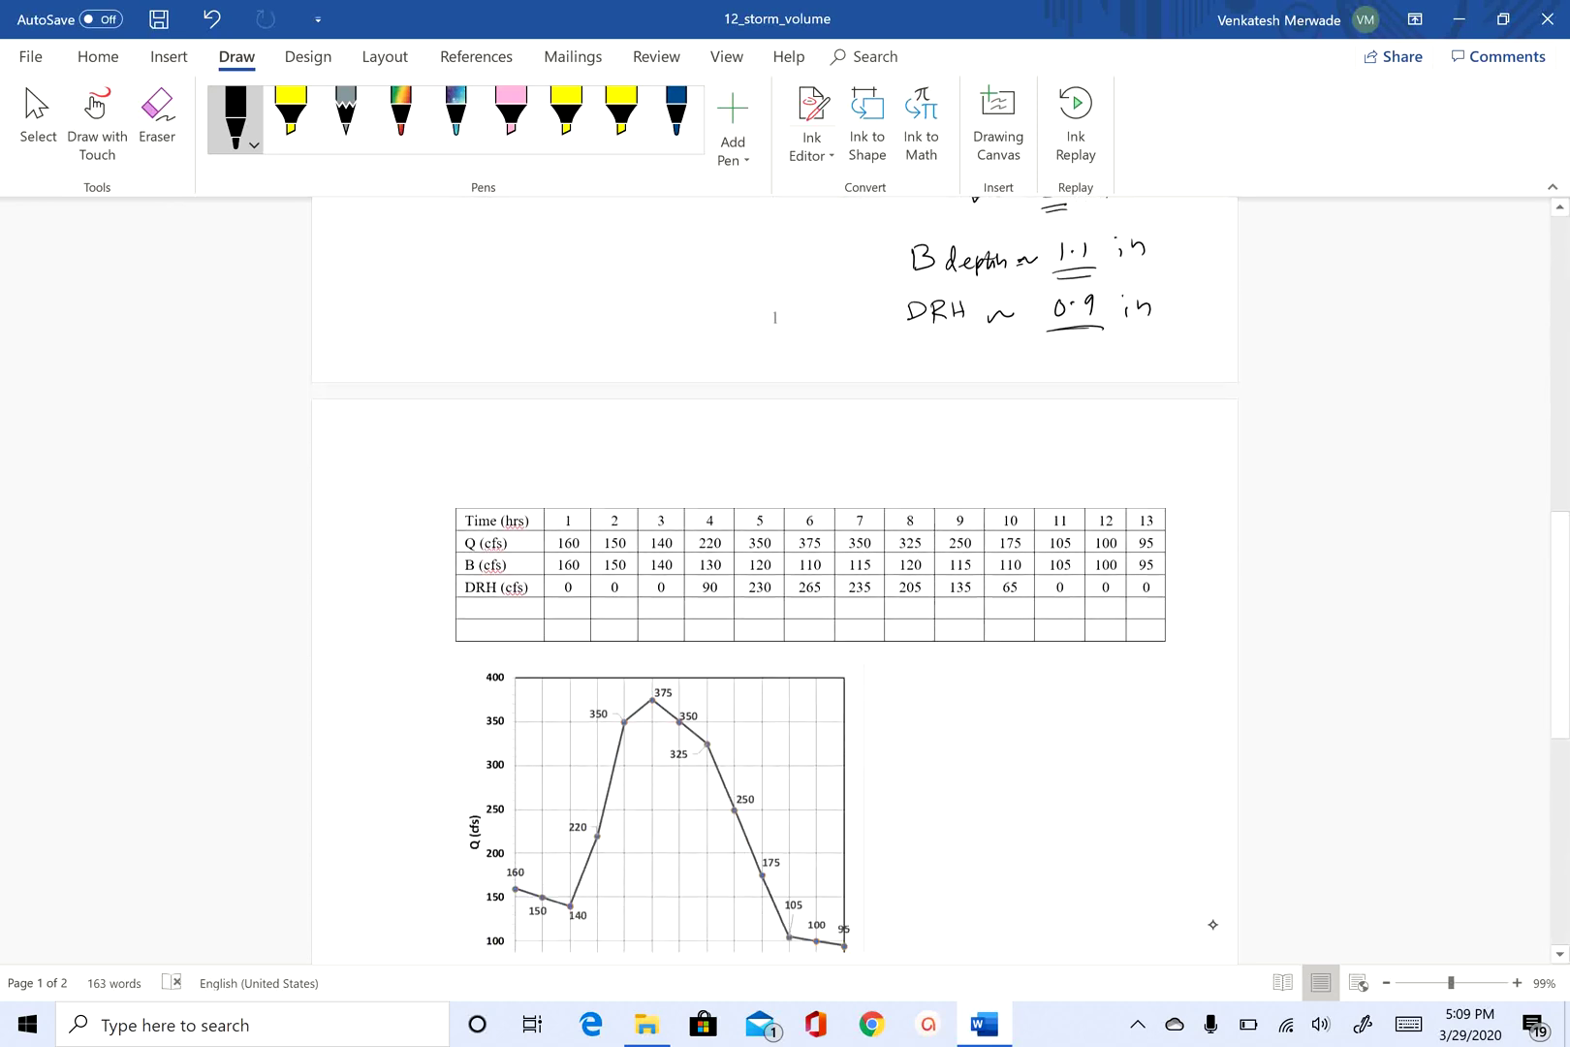
scroll(1213, 923, down, 3)
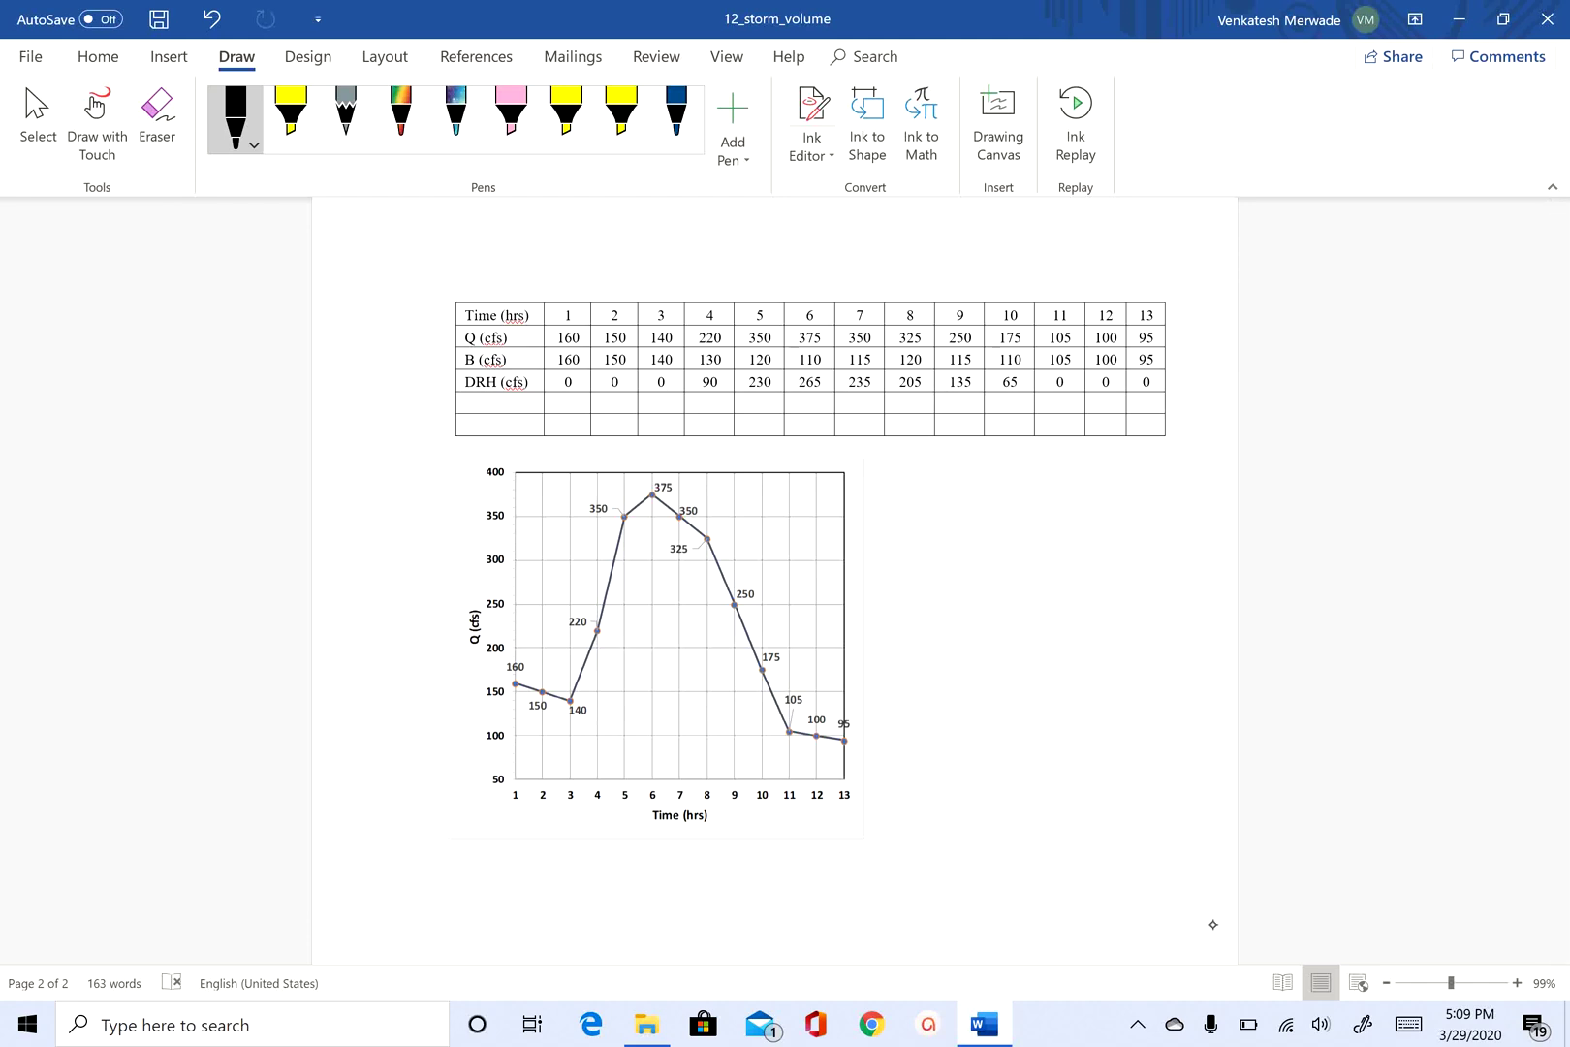
scroll(1213, 924, up, 1)
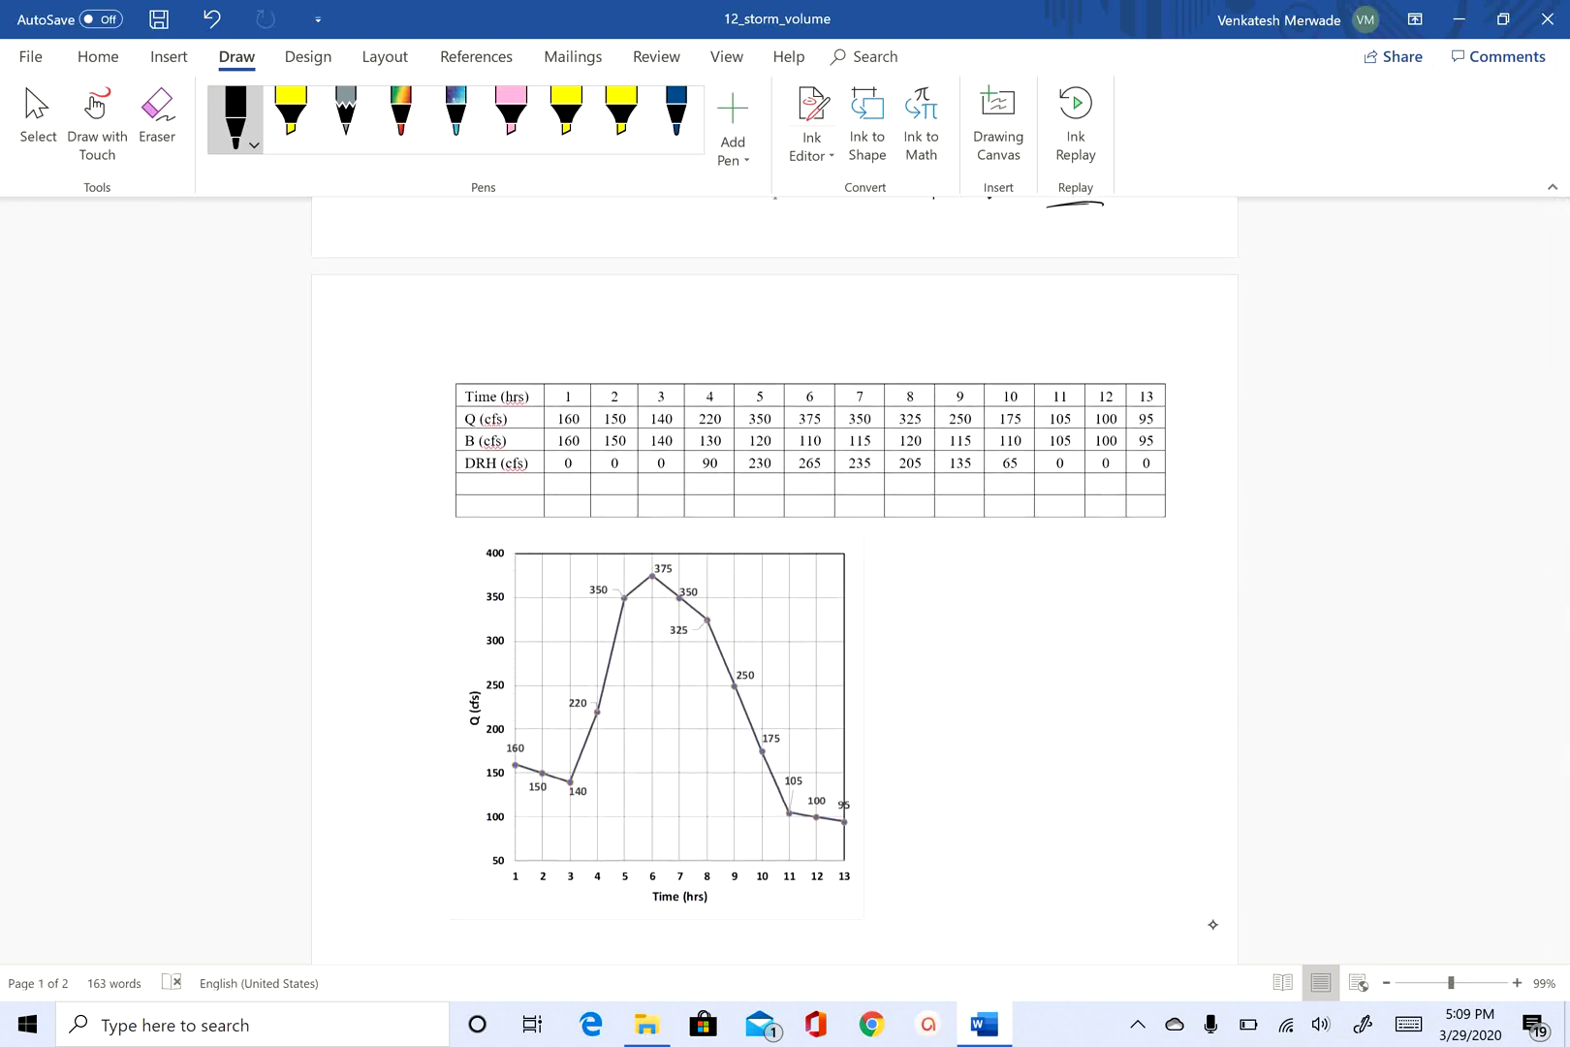
mouse_move(923, 574)
mouse_down()
mouse_move(911, 596)
mouse_move(931, 612)
mouse_move(952, 601)
mouse_up()
drag(943, 591, 942, 614)
mouse_move(952, 596)
mouse_down()
mouse_move(970, 613)
mouse_move(987, 598)
mouse_up()
drag(1002, 596, 1013, 609)
mouse_move(1033, 597)
mouse_down()
mouse_move(1070, 590)
mouse_move(1078, 607)
mouse_up()
Add 9.6×10⁶ ft³ after Qtotal and double-underline the value
drag(1116, 573, 1110, 603)
click(1092, 593)
mouse_move(1128, 581)
mouse_down()
mouse_move(1145, 602)
mouse_move(1130, 603)
mouse_up()
mouse_move(1151, 579)
mouse_down()
mouse_move(1153, 598)
mouse_move(1166, 581)
mouse_up()
mouse_move(1187, 549)
mouse_down()
mouse_move(1205, 601)
mouse_move(1211, 583)
mouse_up()
drag(1217, 577, 1222, 601)
drag(1221, 564, 1222, 596)
mouse_move(1057, 633)
mouse_down()
mouse_move(1213, 618)
mouse_move(1197, 633)
mouse_up()
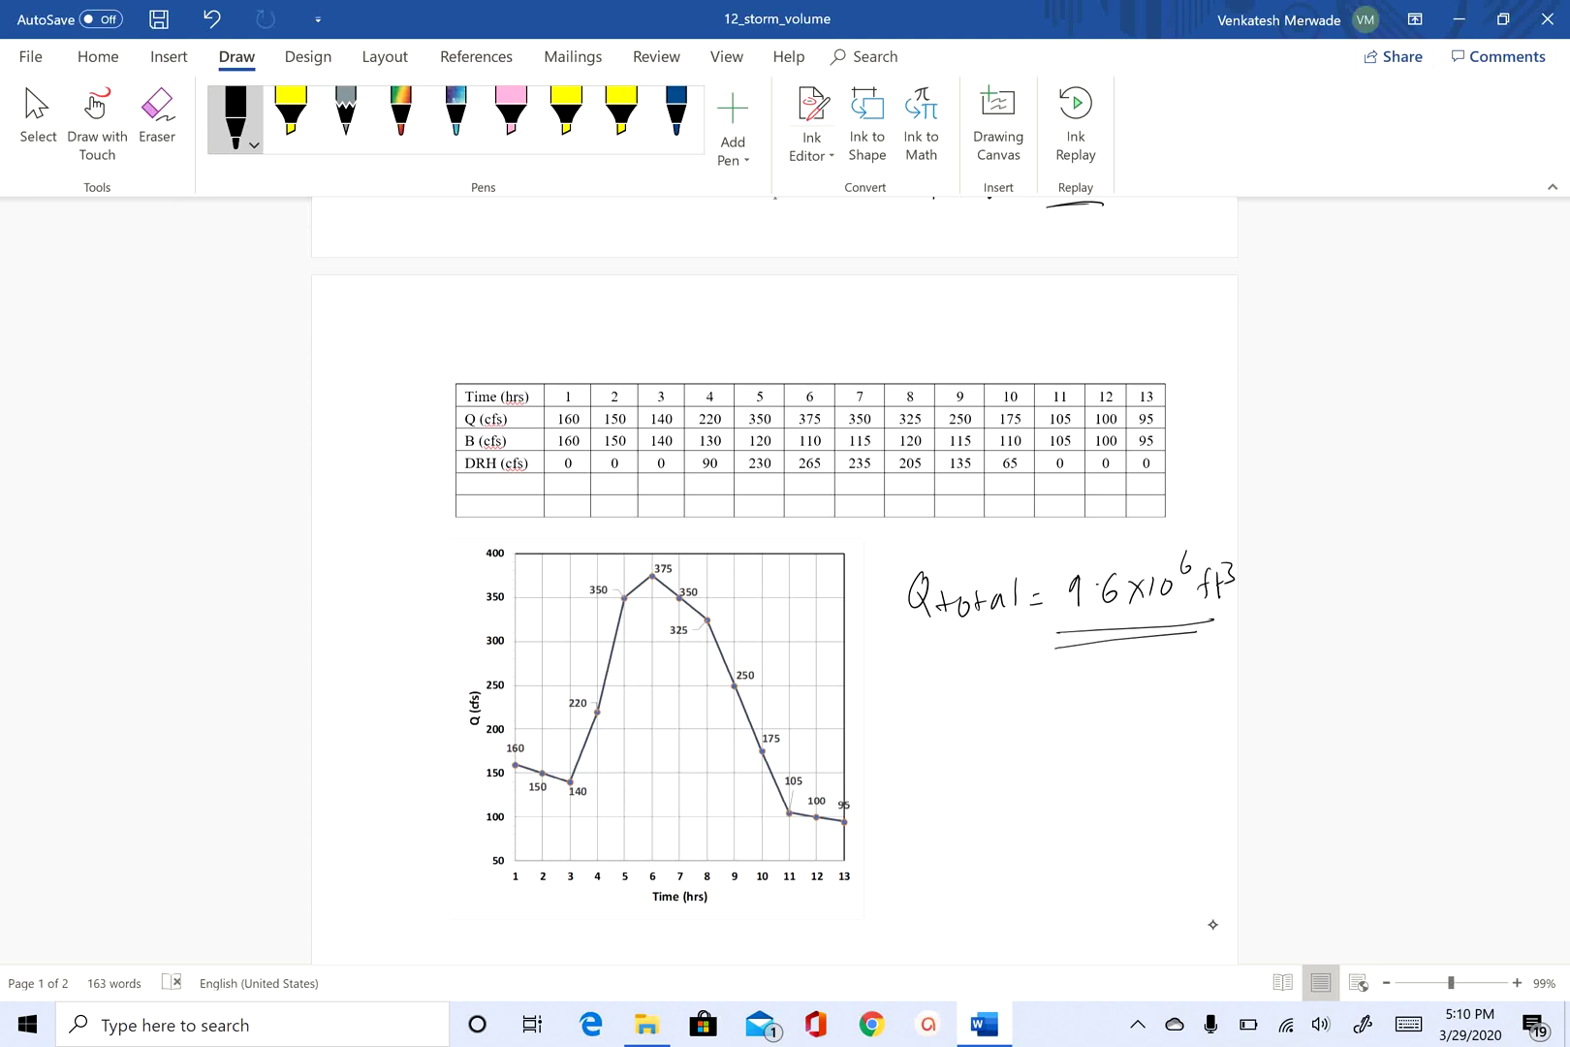
Write 'Btotal = ?' below Qtotal
mouse_move(924, 694)
mouse_down()
mouse_move(924, 727)
mouse_move(952, 728)
mouse_up()
drag(962, 709, 983, 721)
drag(979, 707, 1023, 719)
drag(1040, 703, 1052, 704)
mouse_move(1040, 710)
mouse_down()
mouse_move(1121, 704)
mouse_move(1154, 734)
mouse_up()
click(1121, 714)
Write 'DRH total = ?' below Btotal
mouse_move(922, 790)
mouse_down()
mouse_move(922, 819)
mouse_move(951, 819)
mouse_up()
drag(950, 785, 977, 817)
drag(977, 802, 991, 800)
mouse_move(990, 787)
mouse_down()
mouse_move(991, 814)
mouse_move(1016, 824)
mouse_up()
drag(1007, 814, 1030, 813)
drag(1041, 802, 1042, 824)
drag(1038, 812, 1093, 802)
mouse_move(1082, 811)
mouse_down()
mouse_move(1137, 802)
mouse_move(1161, 837)
mouse_up()
click(1136, 816)
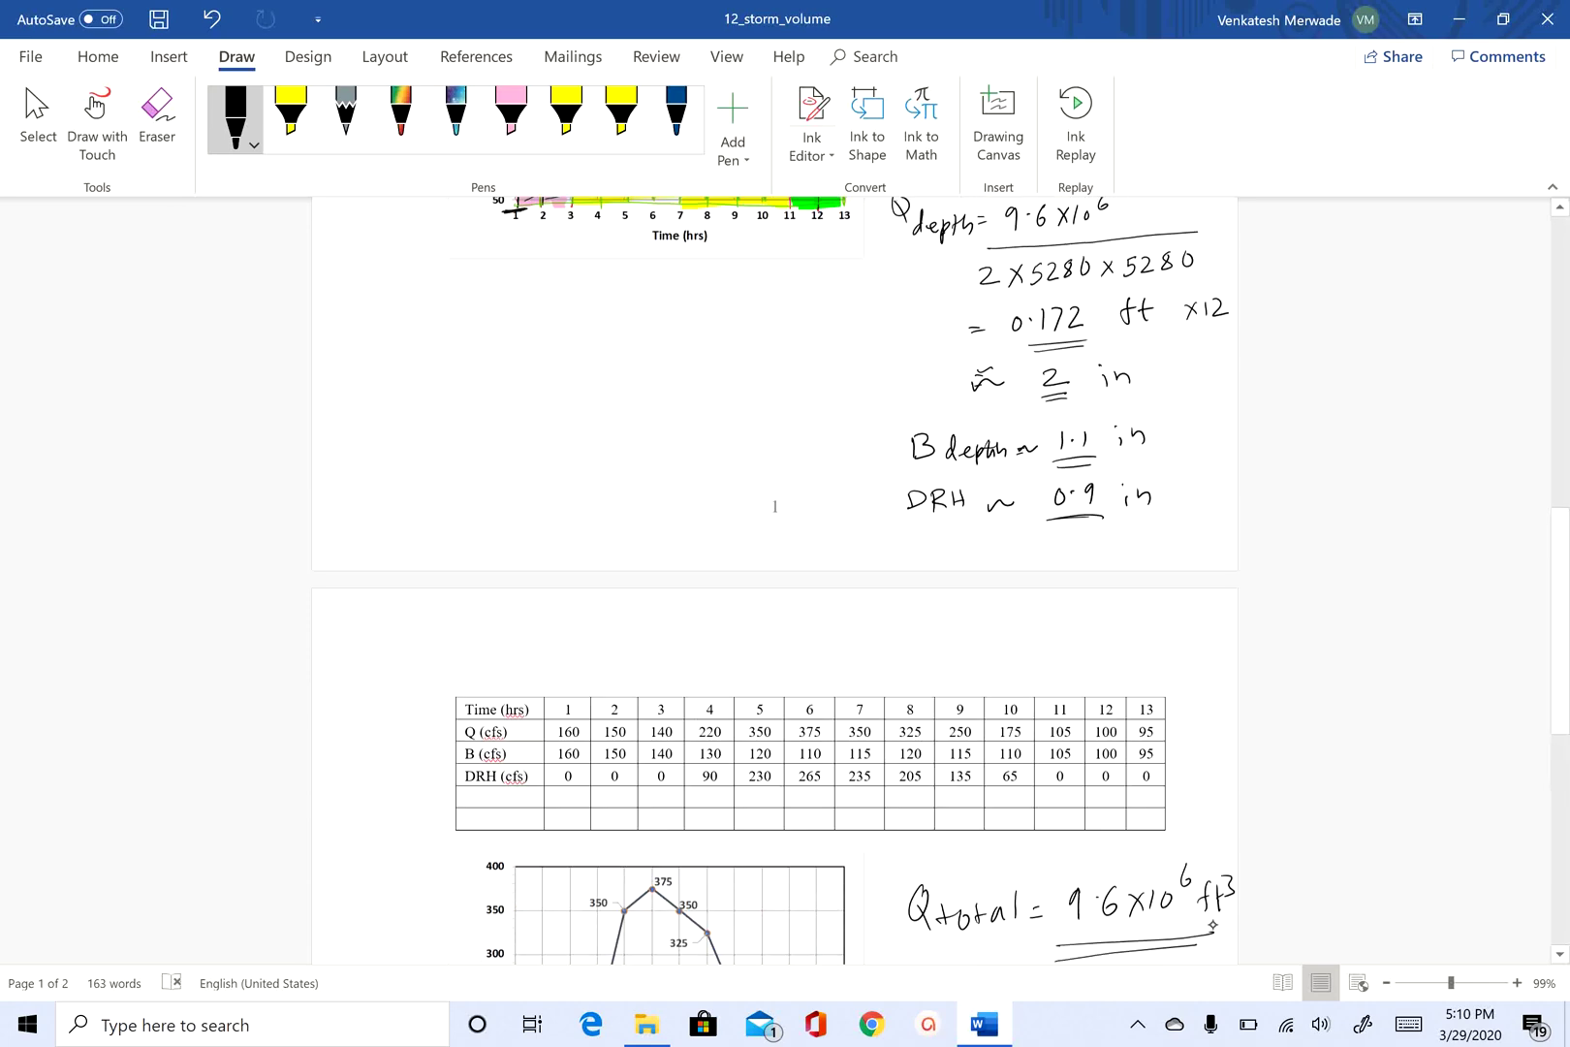
On page 1, circle the baseflow total 5.33×10⁶ ft³ and the baseflow depth 1.1 in
scroll(1213, 924, up, 5)
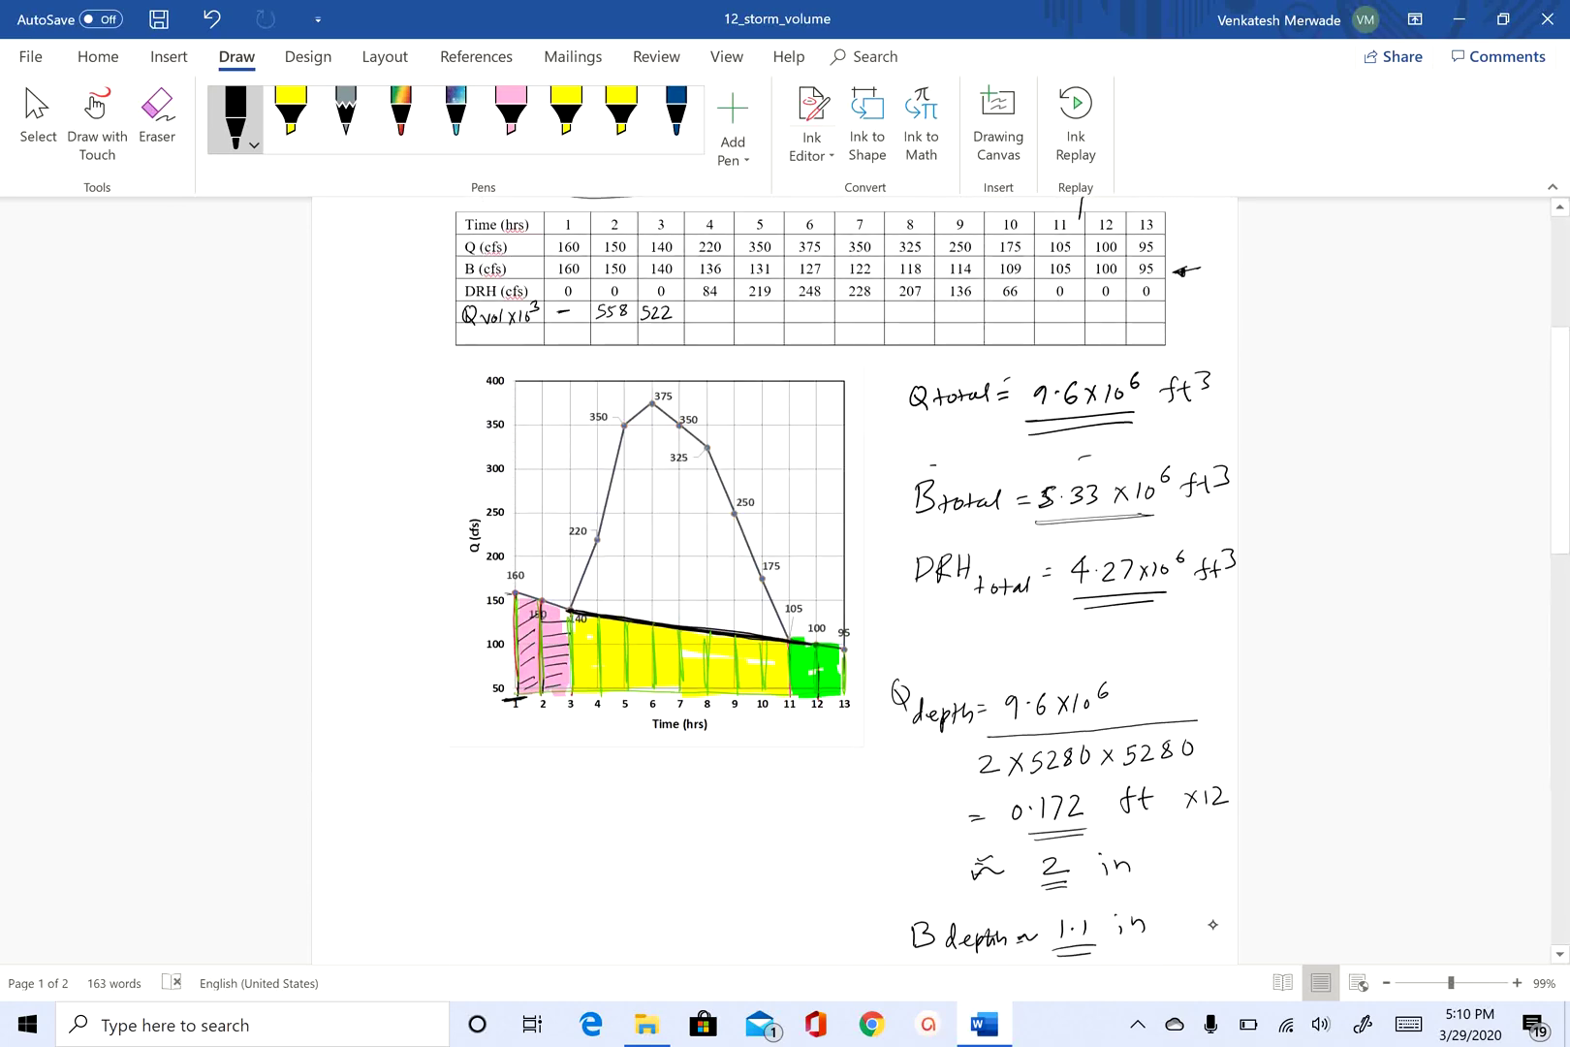
scroll(1213, 924, down, 2)
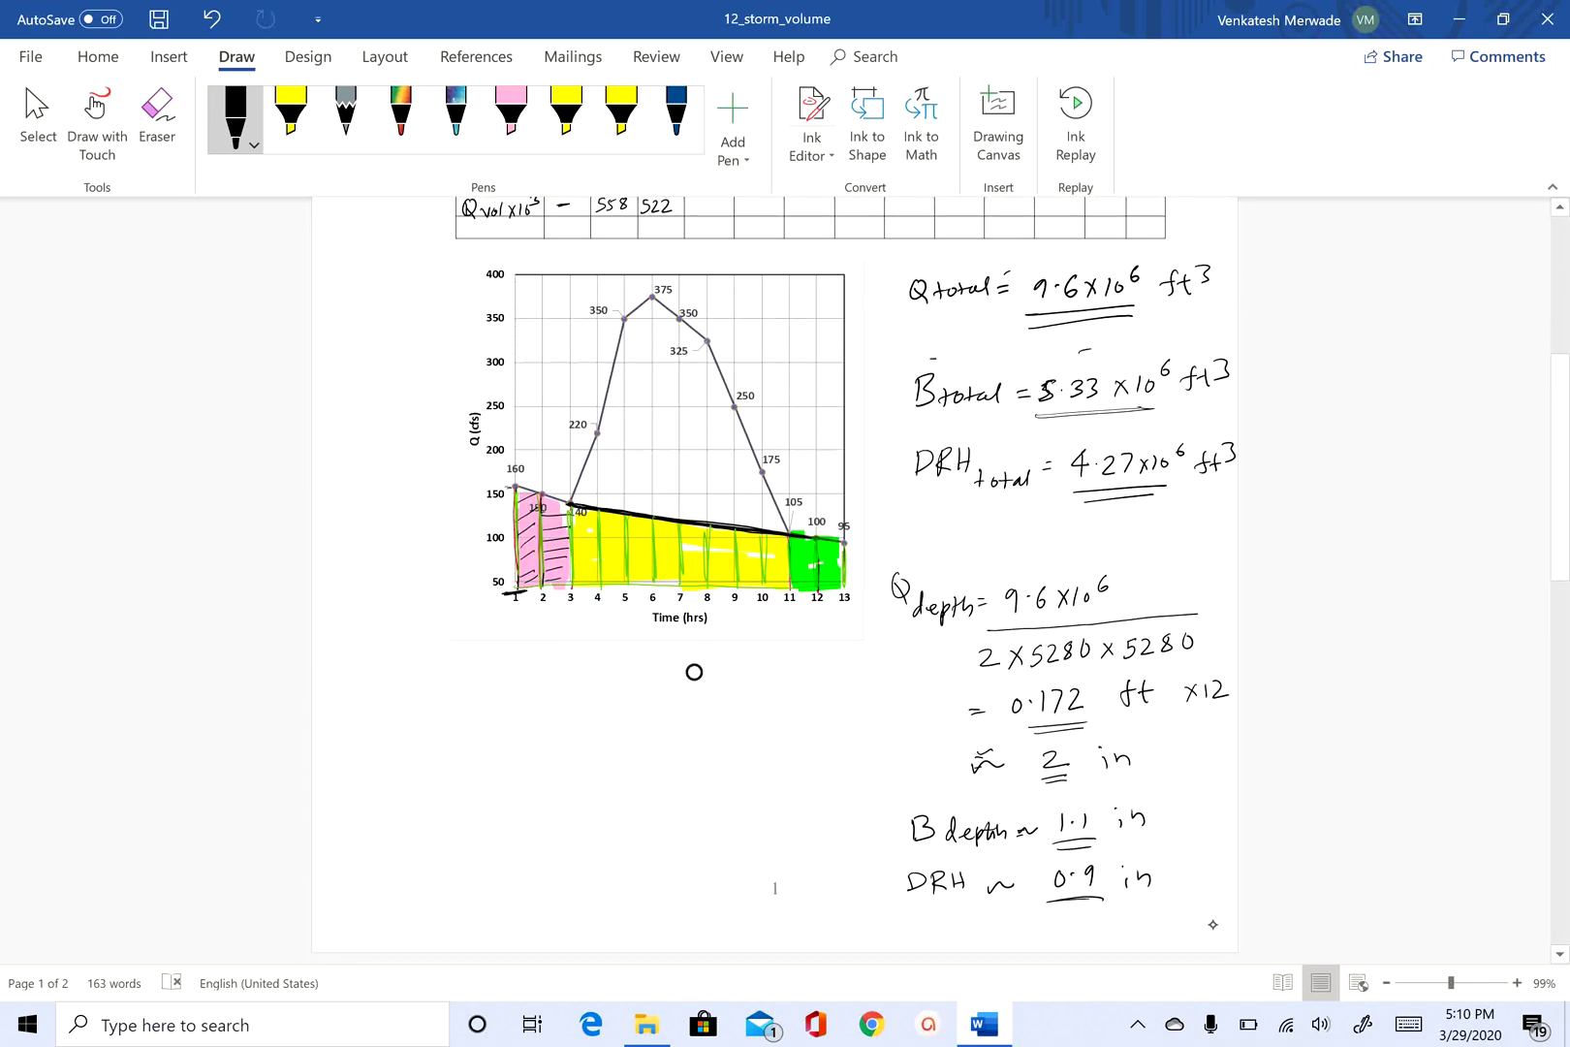
drag(694, 642, 694, 663)
mouse_move(1246, 346)
mouse_down()
mouse_move(1018, 393)
mouse_move(1229, 341)
mouse_up()
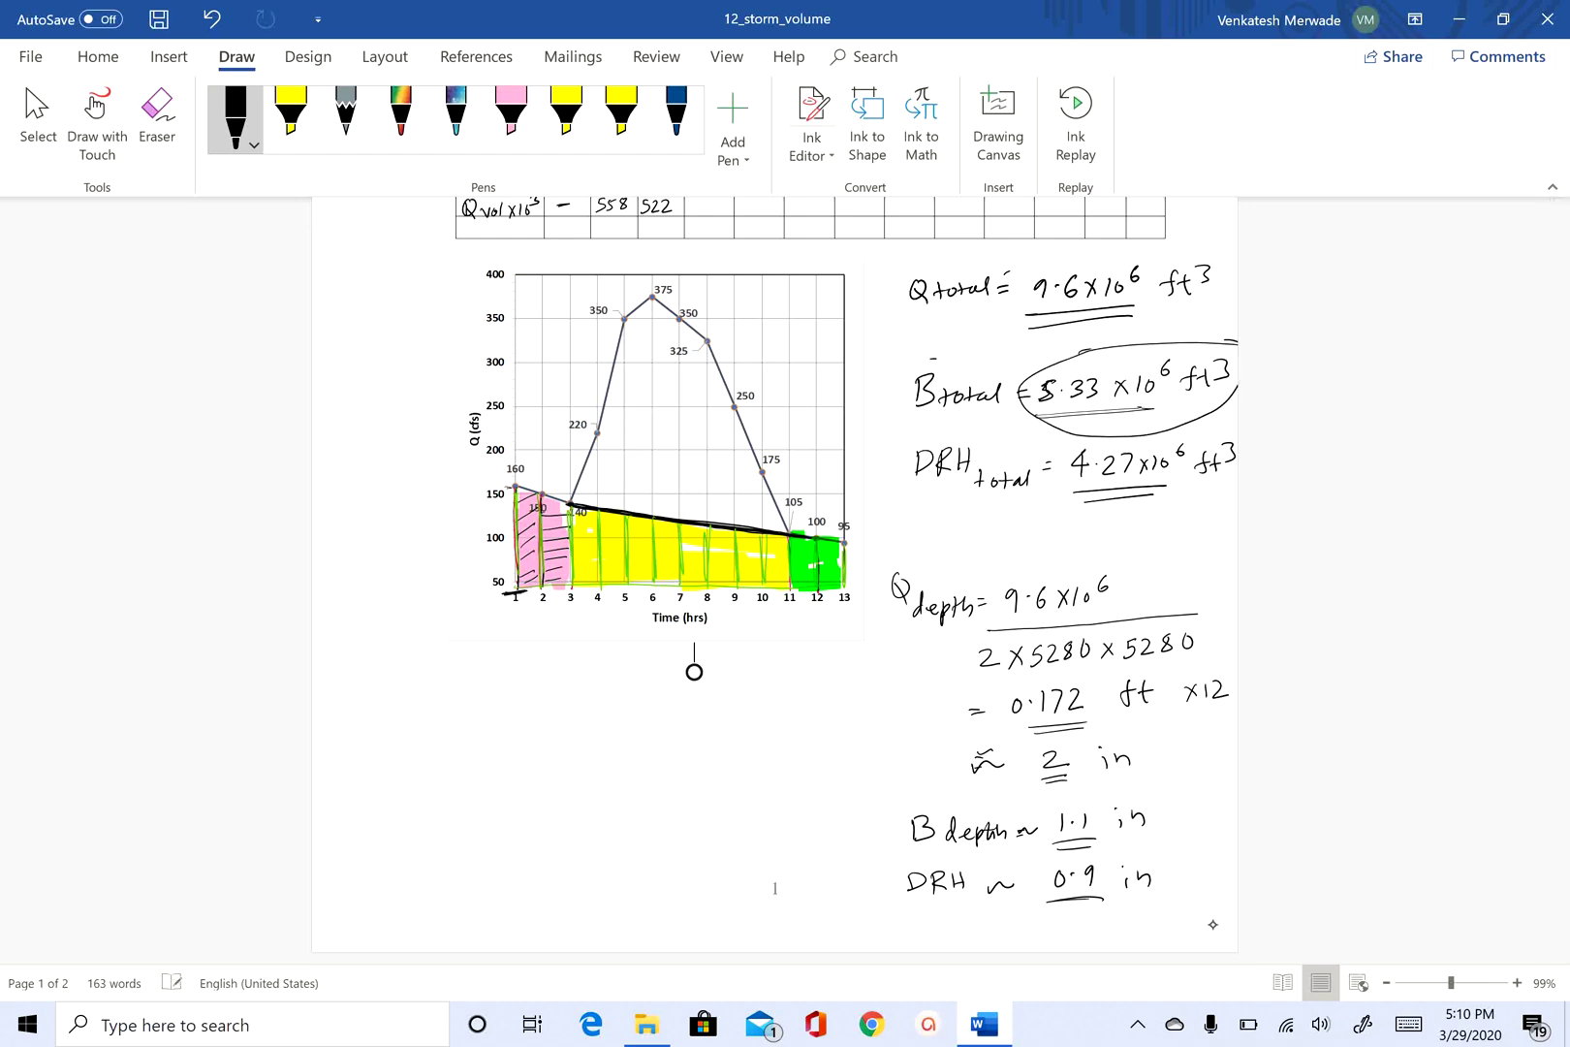
drag(1159, 793, 1083, 851)
Scroll back to page 2 with the unshaded hydrograph and question-marked totals
scroll(694, 671, down, 6)
scroll(1212, 923, down, 1)
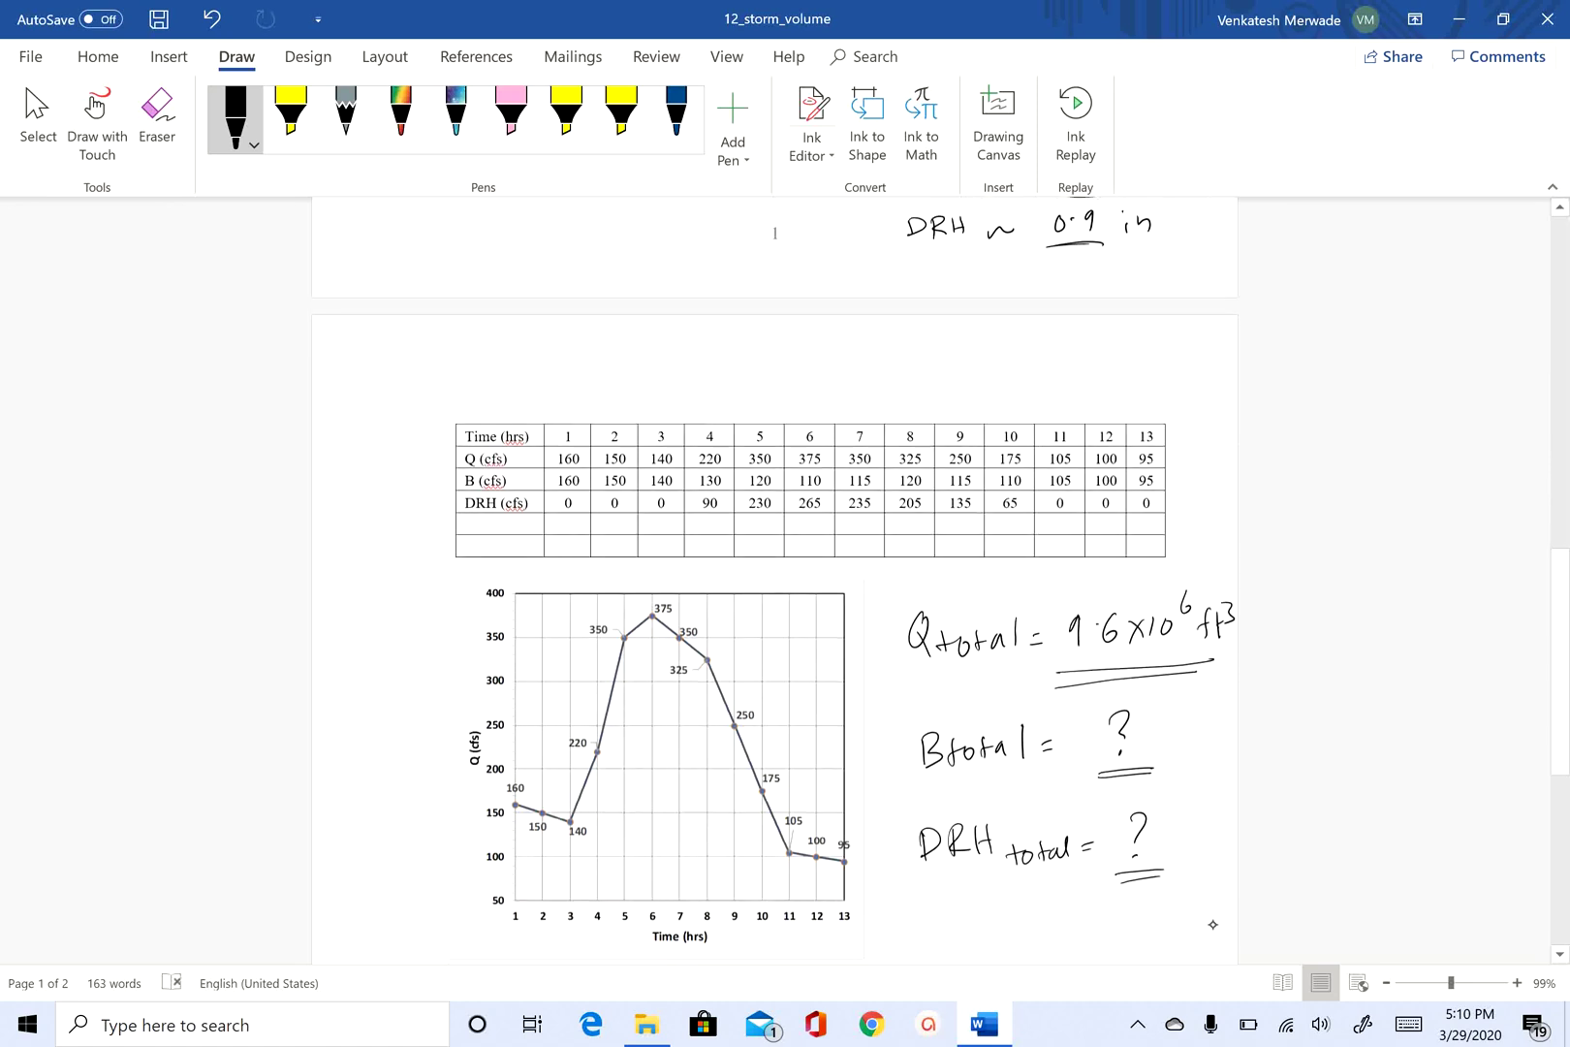
scroll(1212, 923, down, 2)
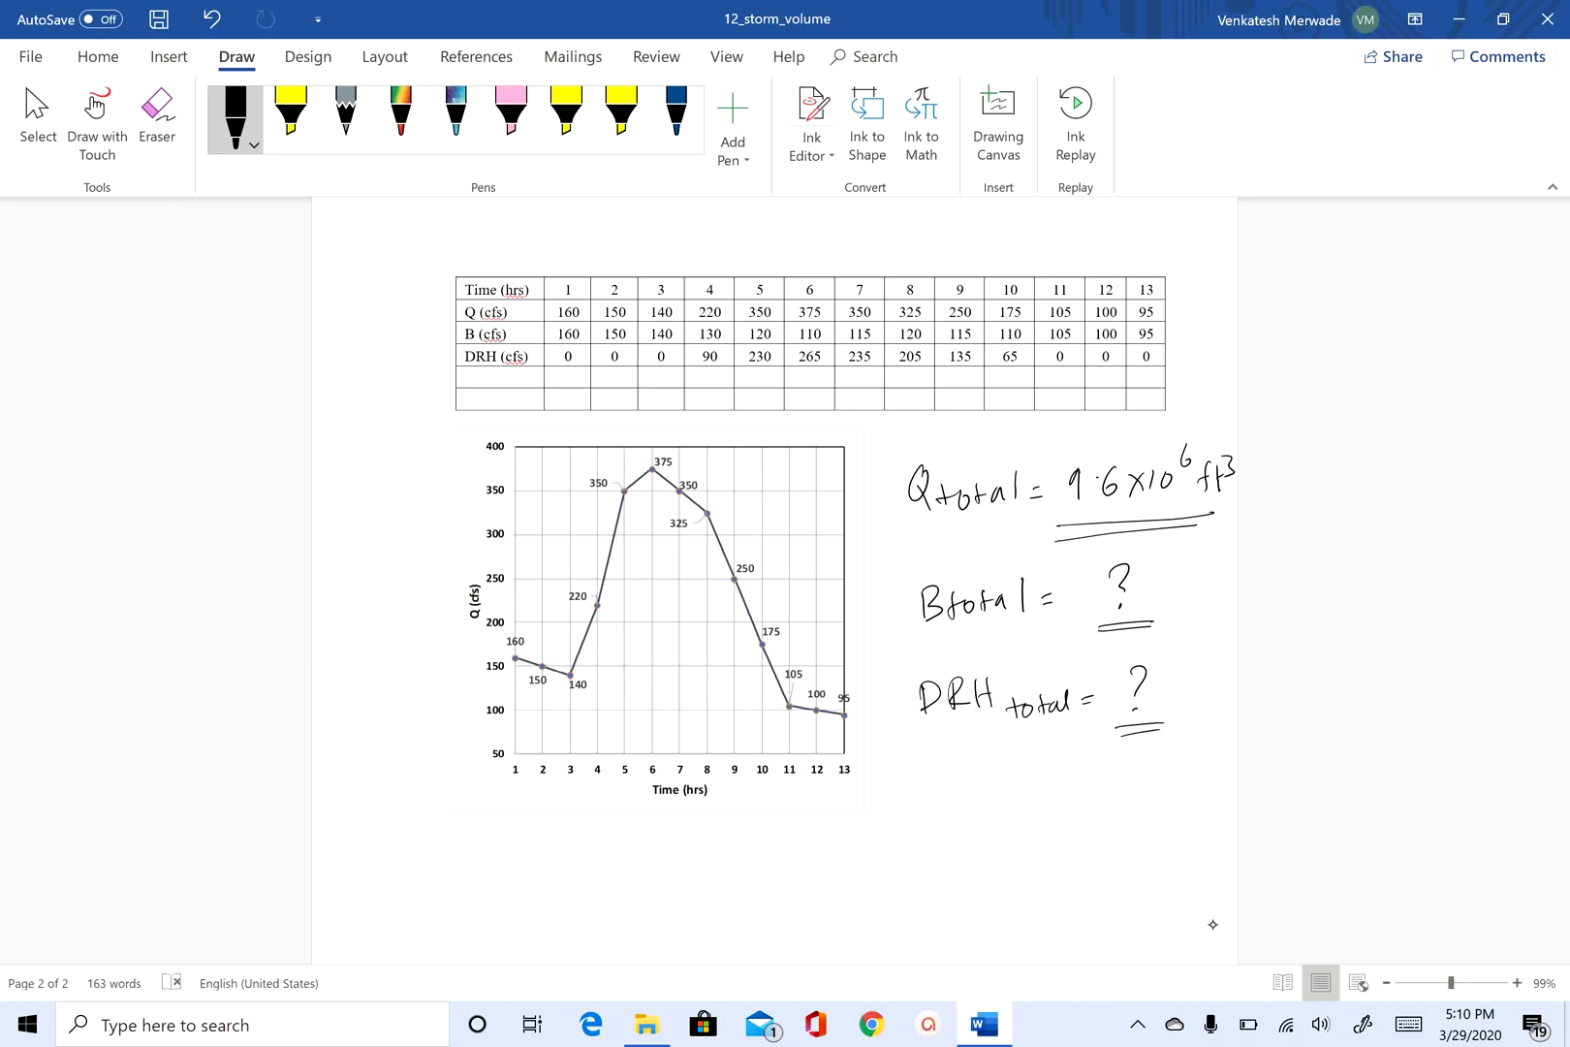
scroll(1213, 924, up, 7)
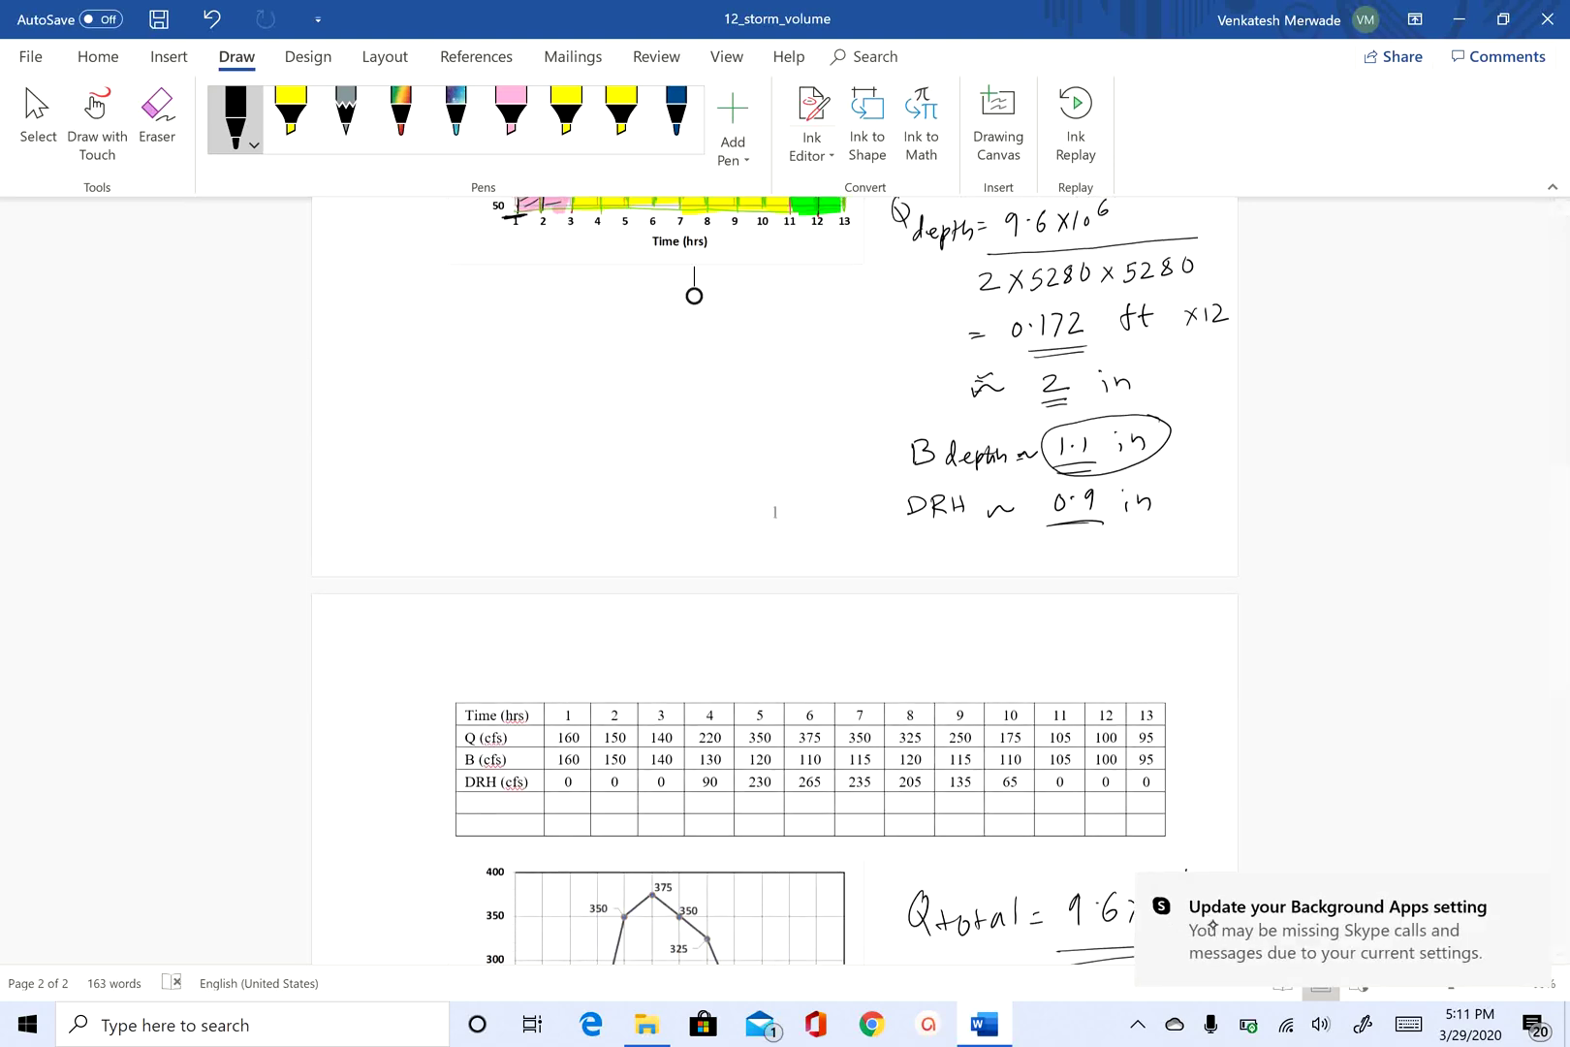
scroll(776, 582, up, 3)
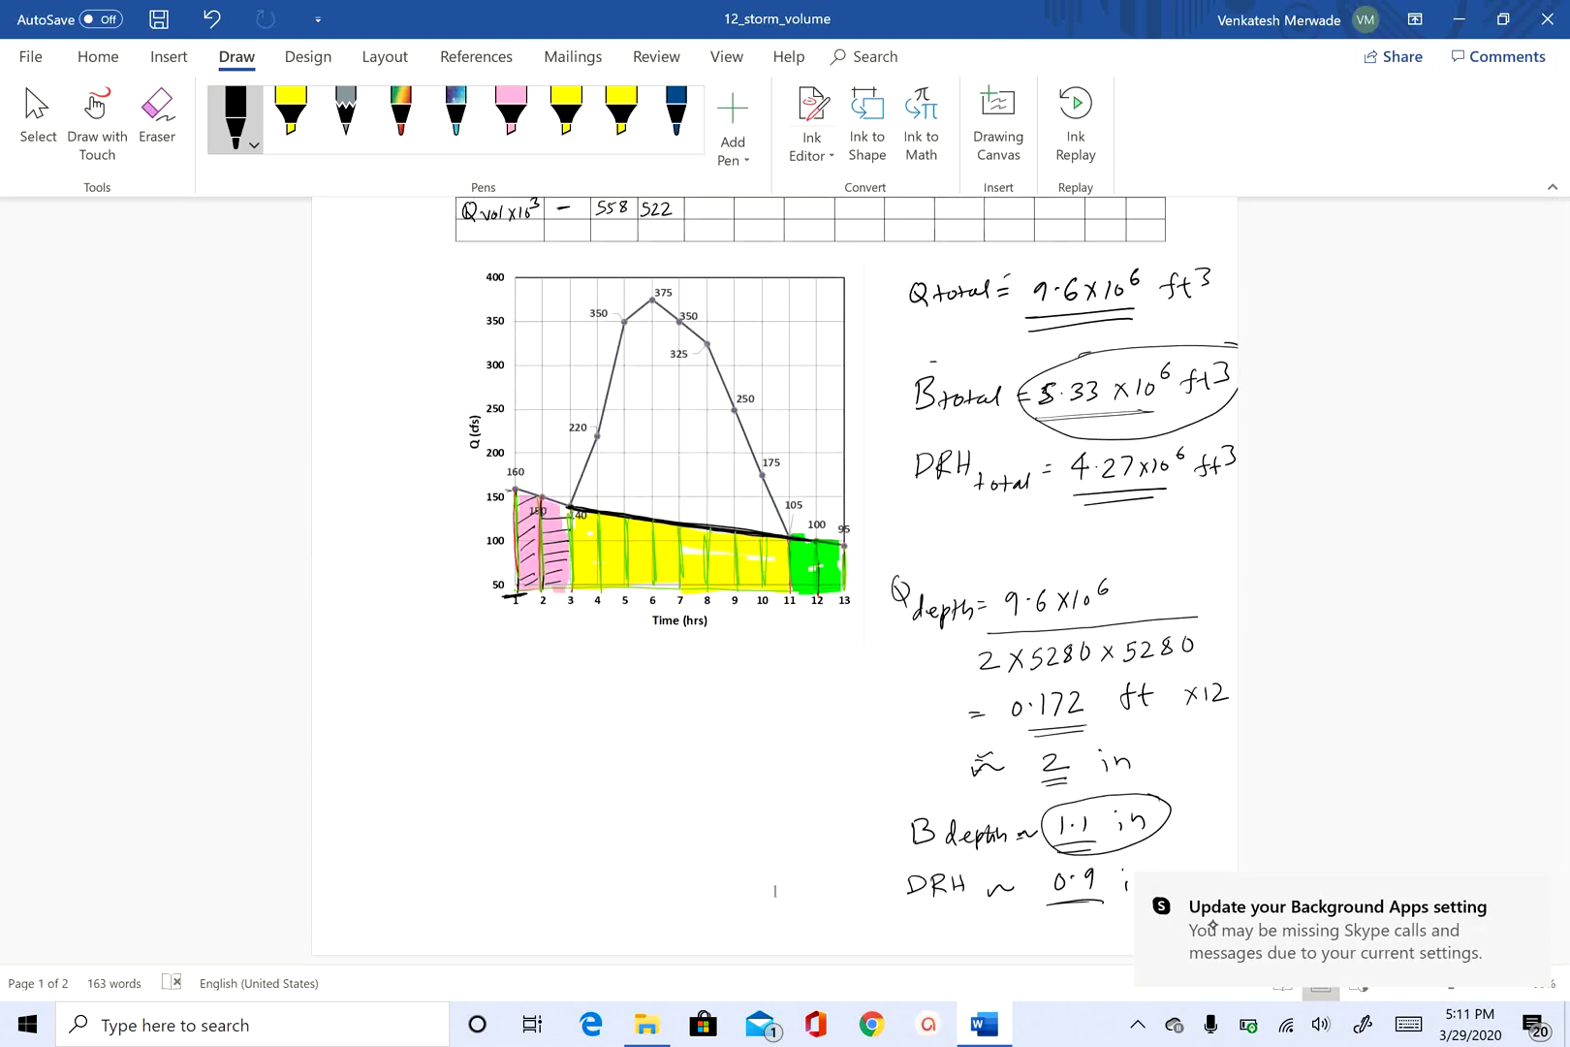
drag(694, 669, 694, 690)
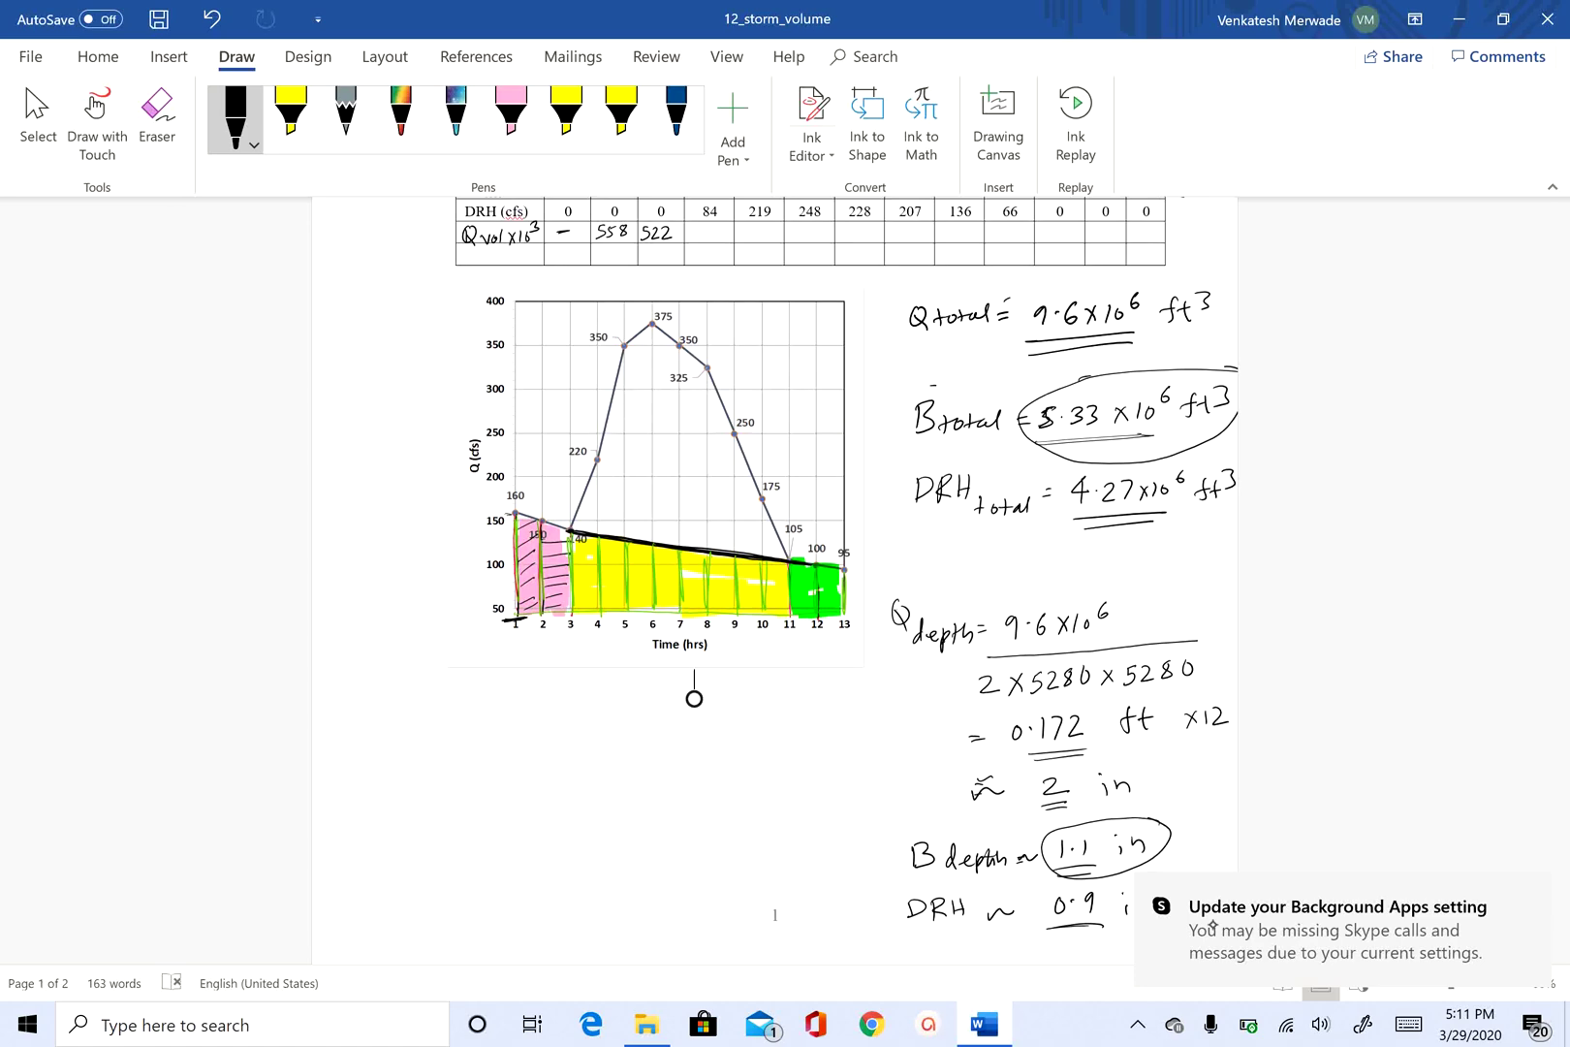
scroll(1211, 924, down, 14)
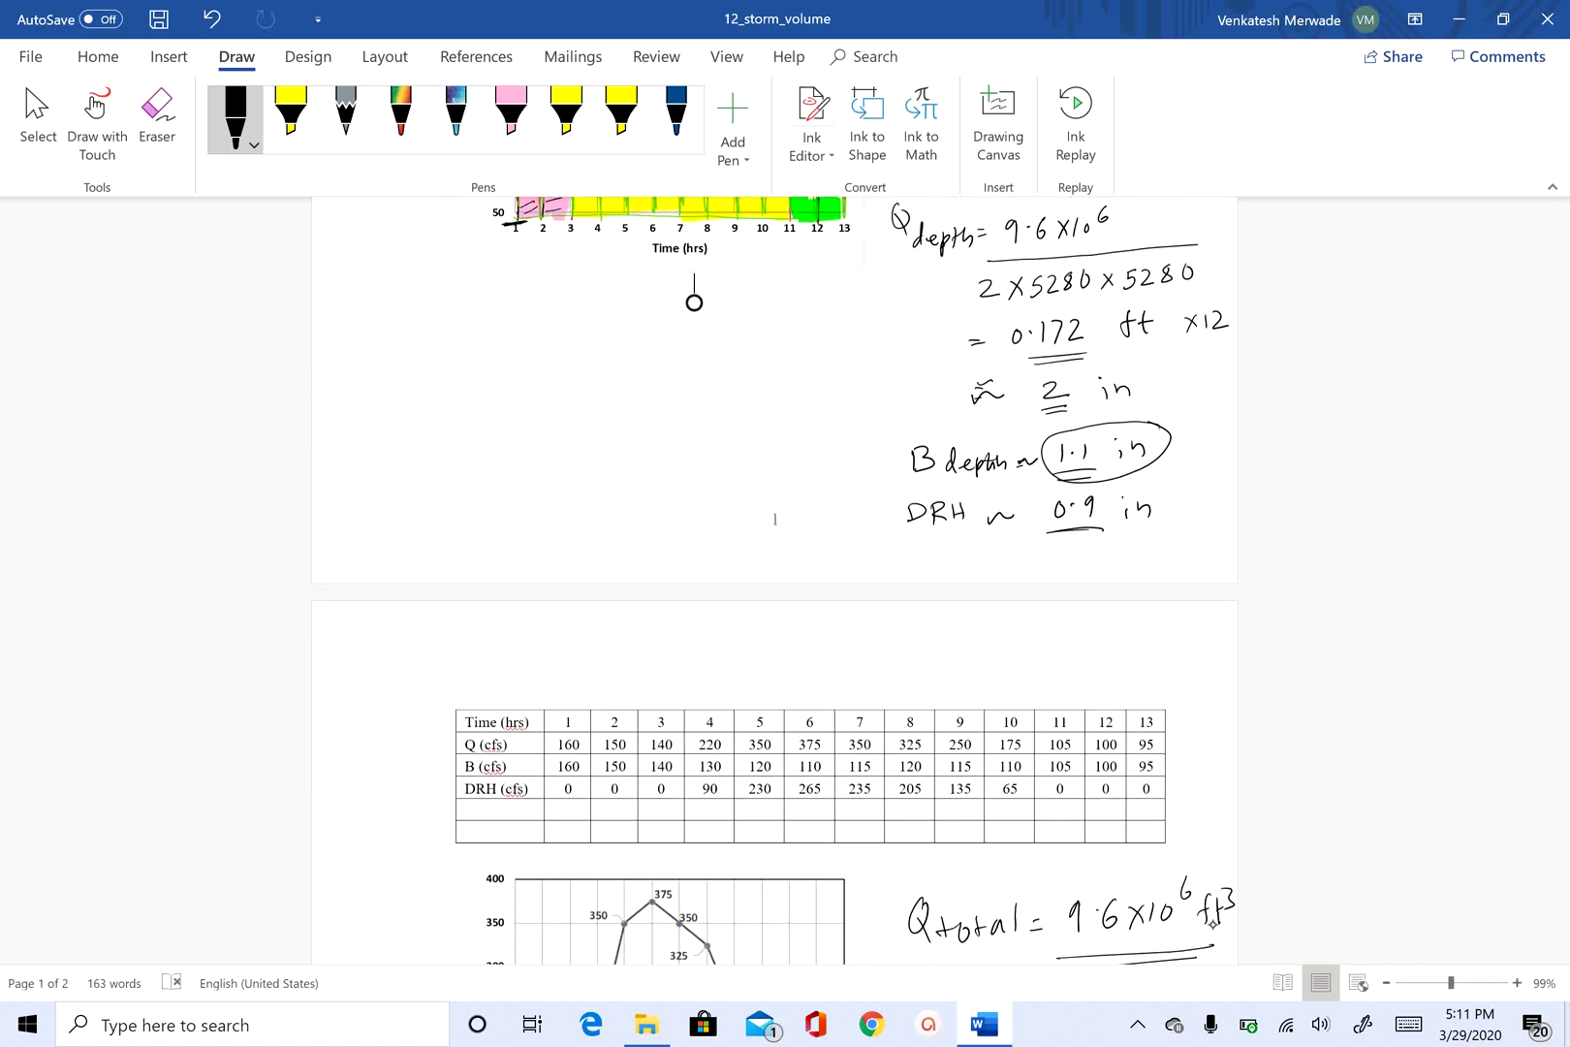
scroll(1212, 924, down, 1)
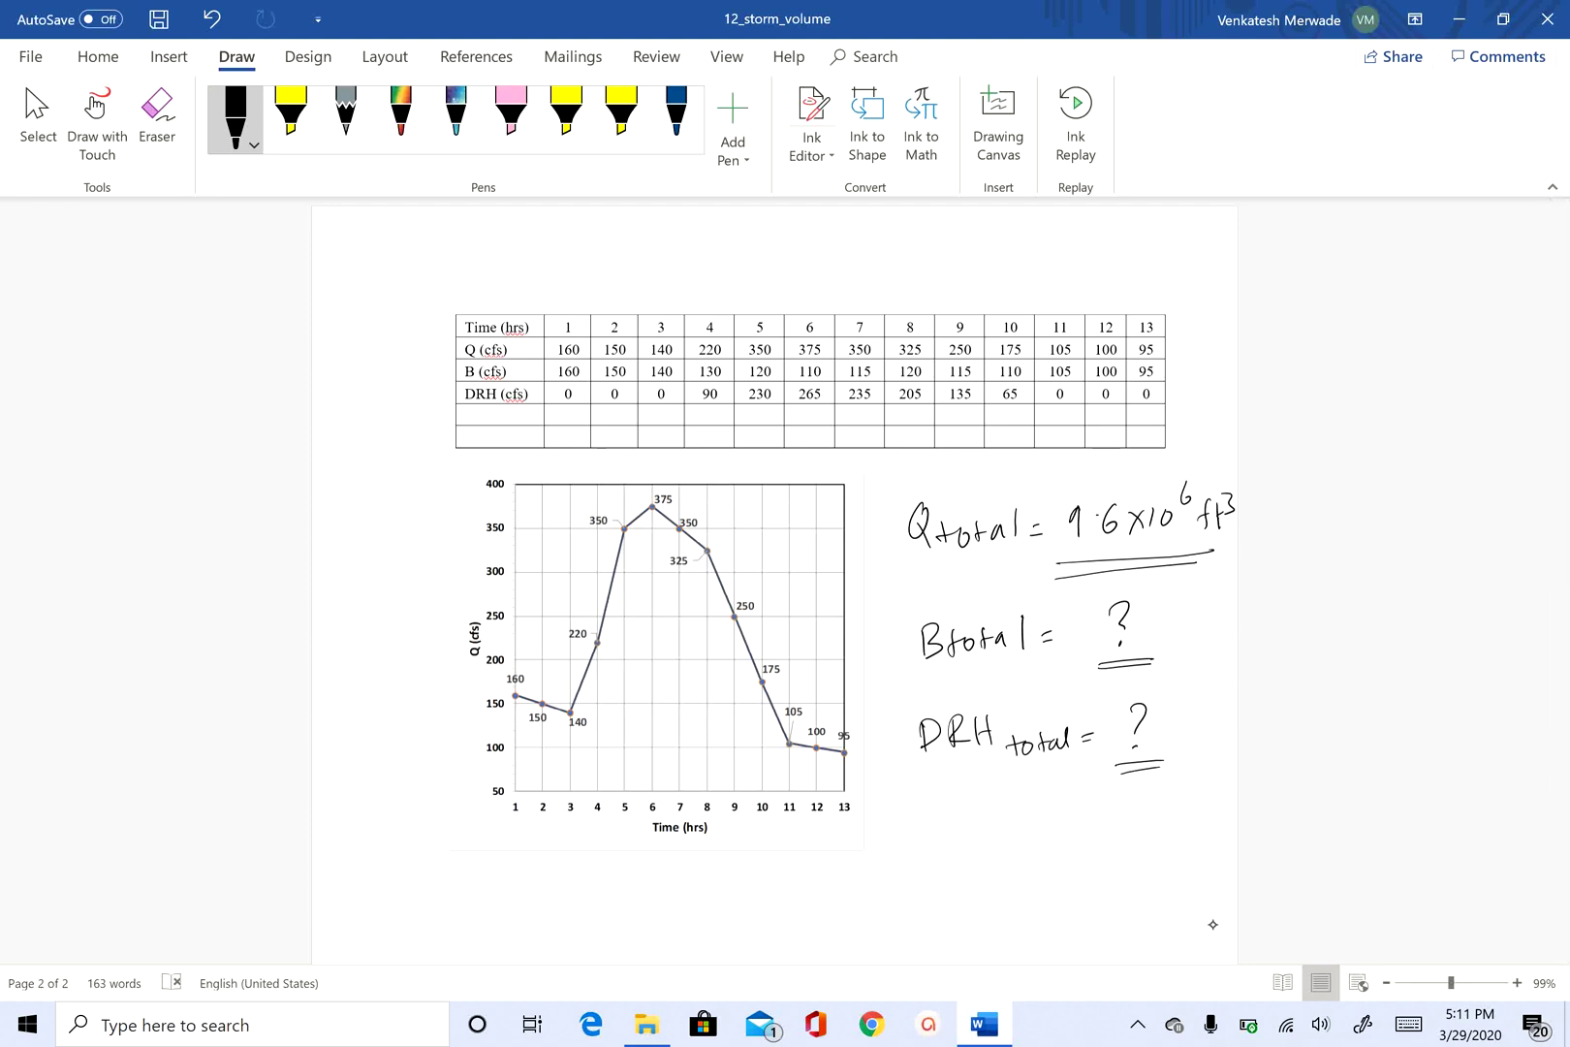
scroll(1212, 924, up, 3)
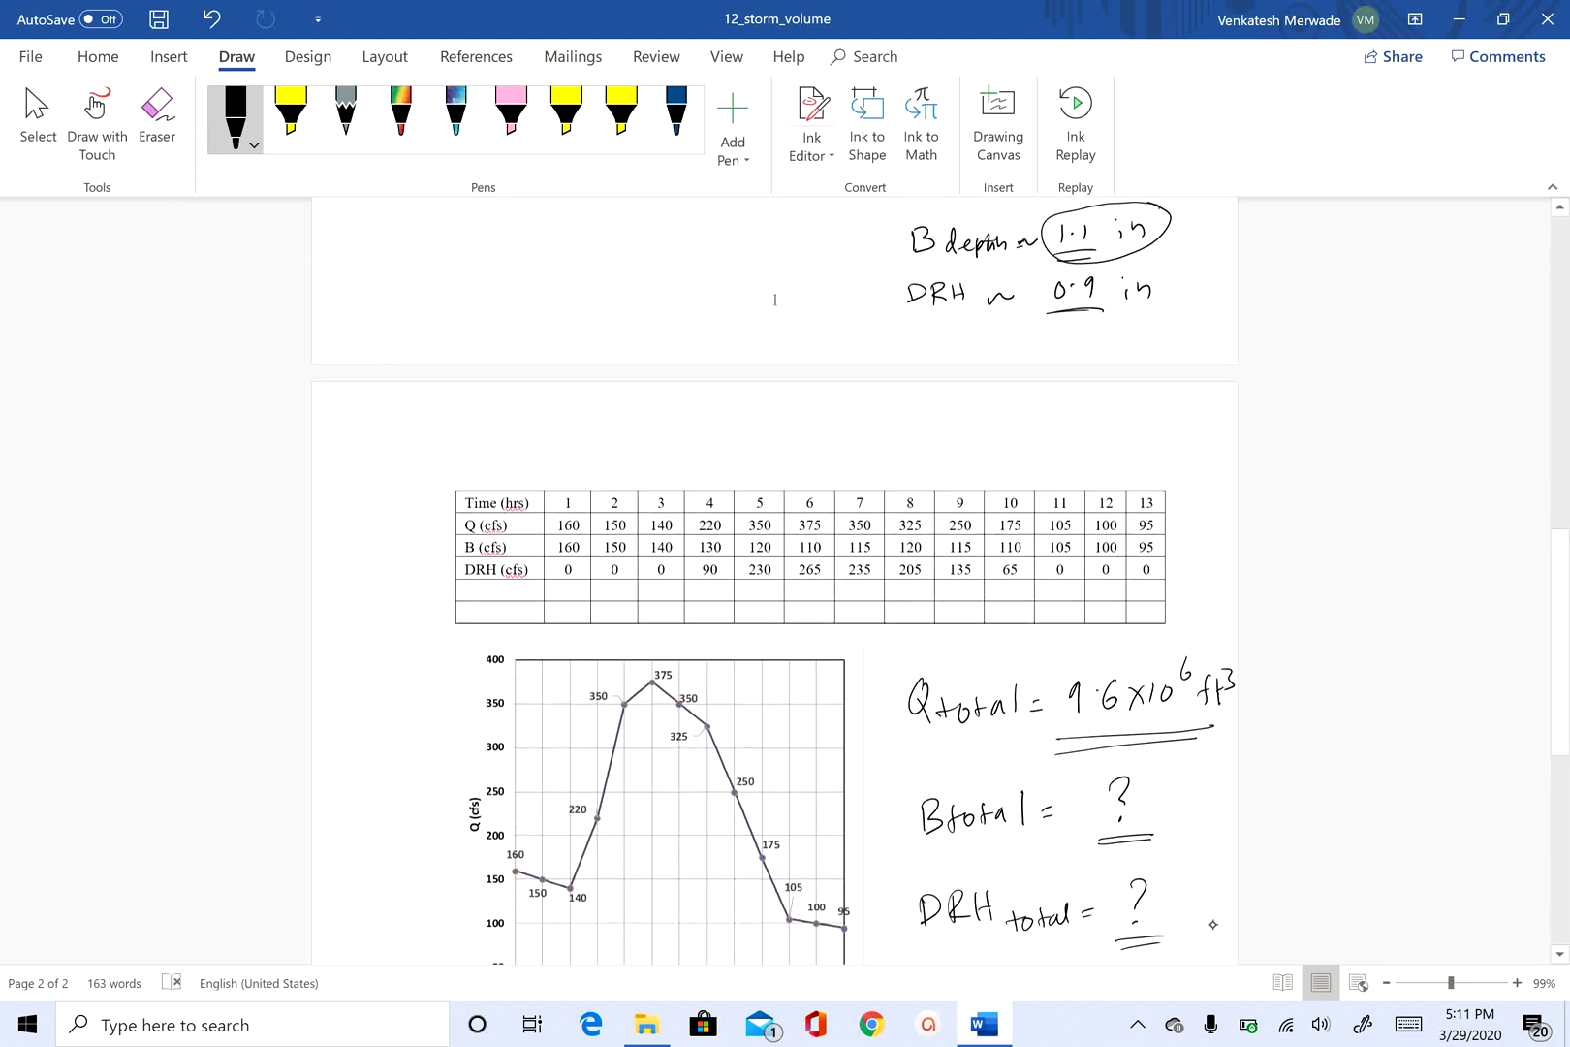